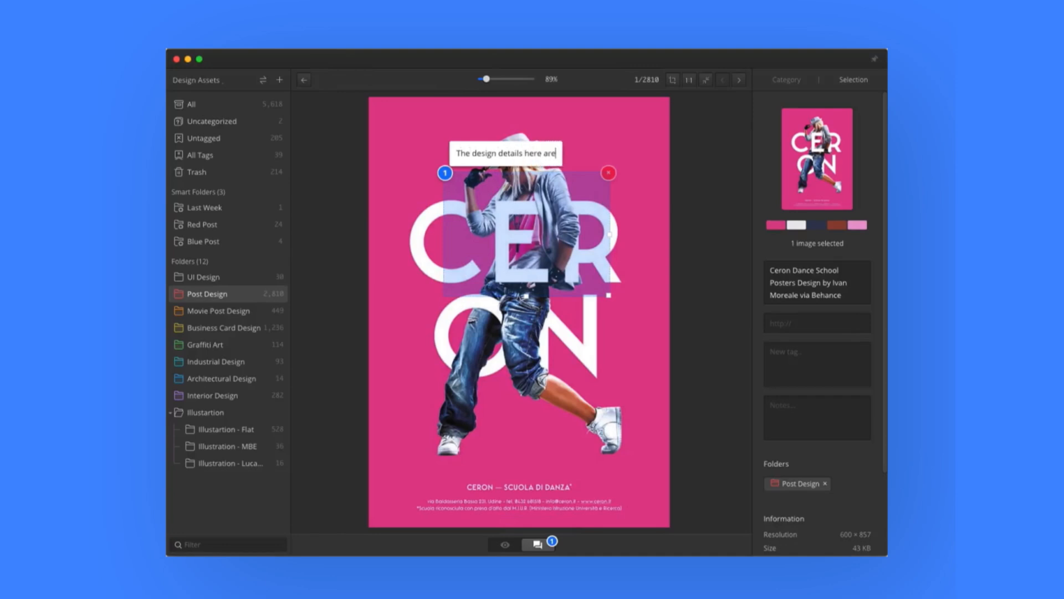
- Extend the poster's annotation with "quite" and switch the Minimalist folder to the justified layout
type("quite")
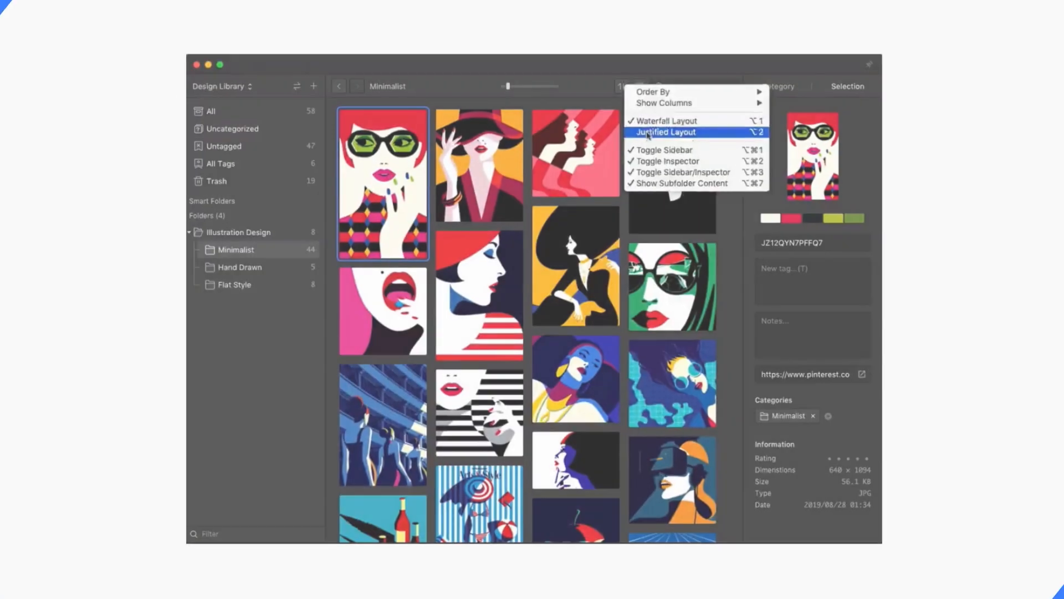
left_click(651, 131)
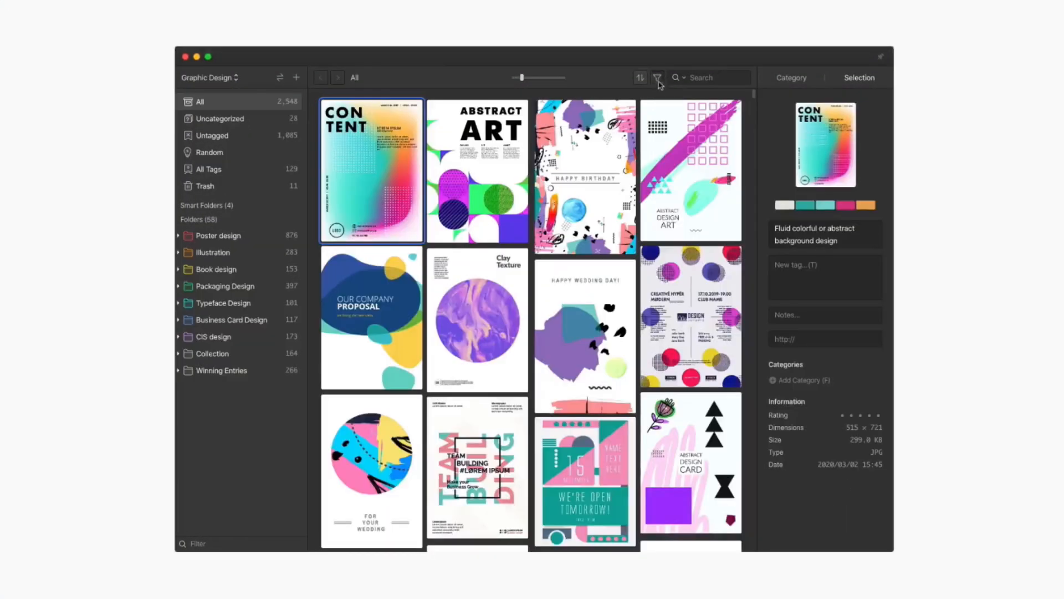
- Filter the Graphic Design library by colour, trying the brown, purple, blue, teal, green and orange swatches
left_click(658, 77)
left_click(321, 98)
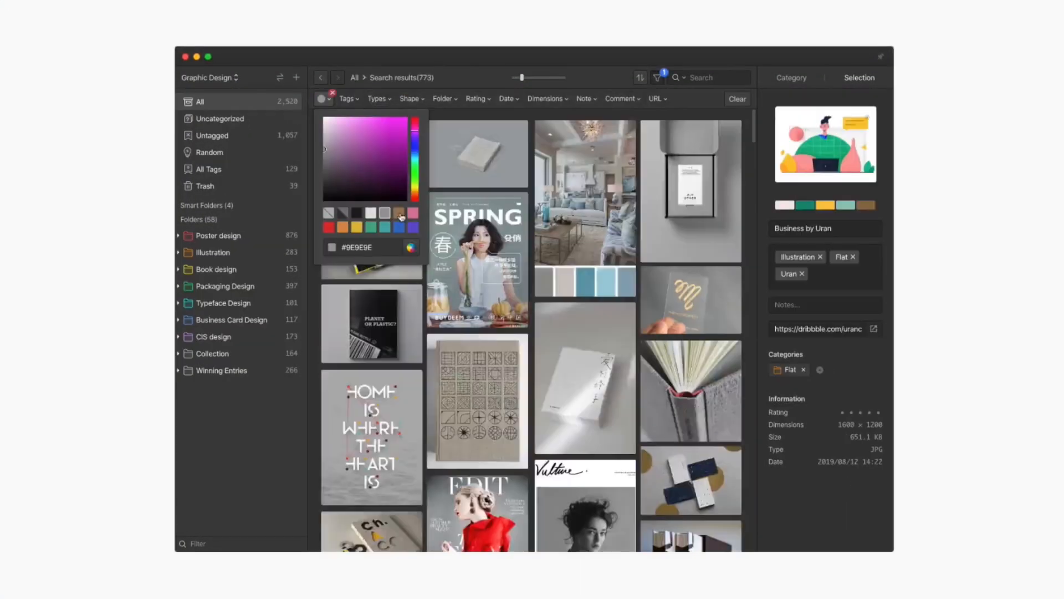
left_click(399, 213)
left_click(413, 227)
left_click(398, 227)
left_click(384, 227)
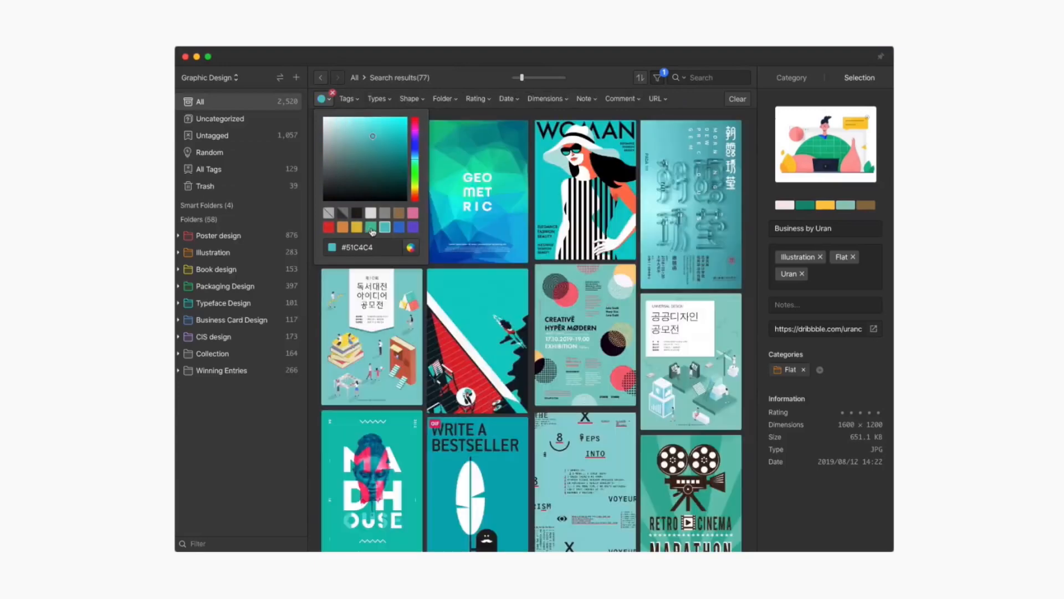
left_click(371, 227)
left_click(343, 226)
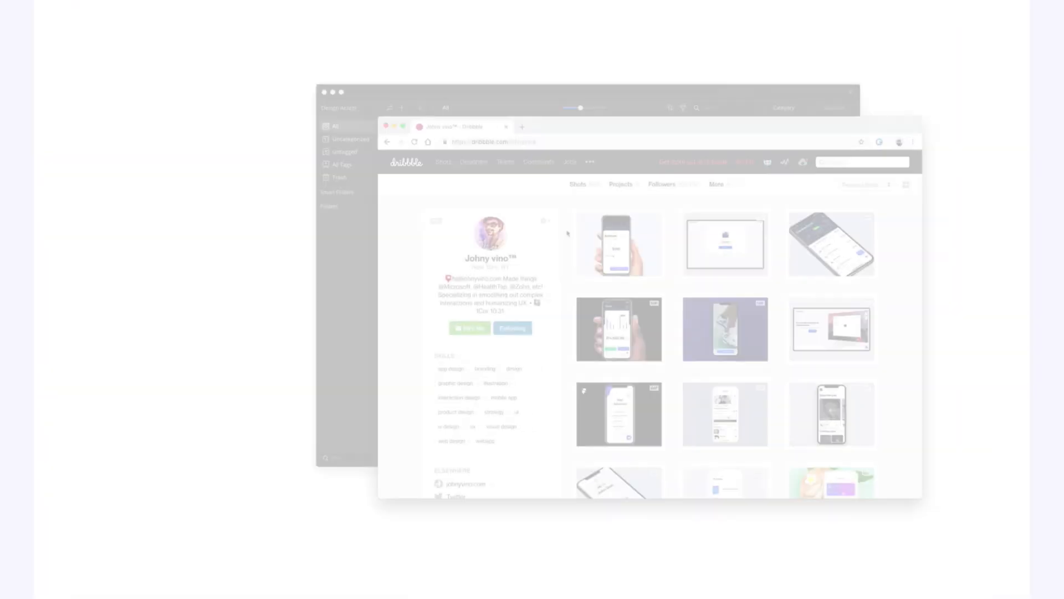
- Save shots from the Dribbble profile into the Design Assets library and step through the saved images
left_click_drag(613, 251, 629, 405)
left_click_drag(619, 332, 629, 403)
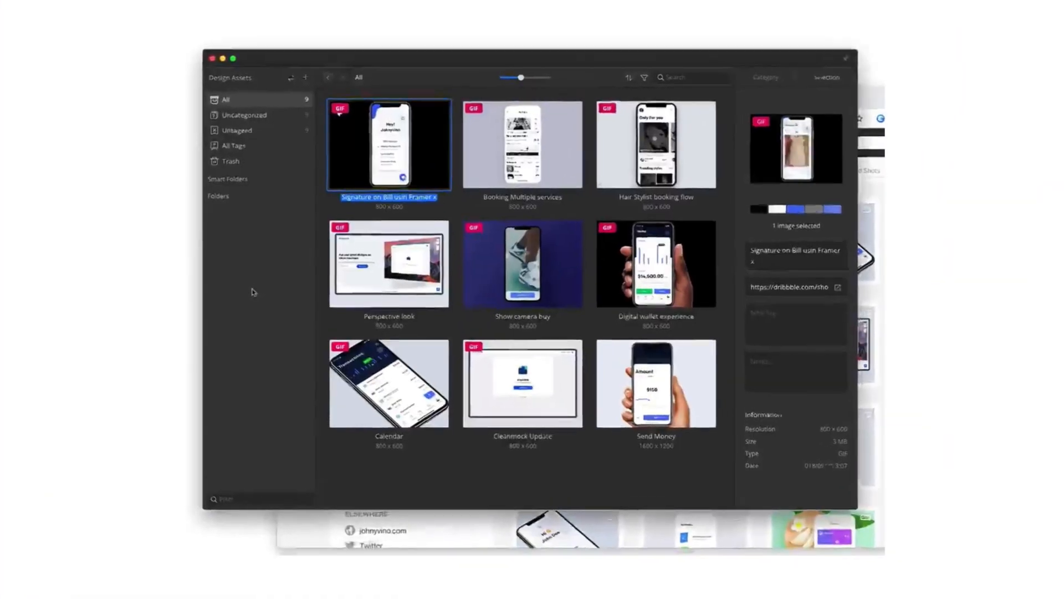
key("Right")
key("Right")
key("Right")
key("Right")
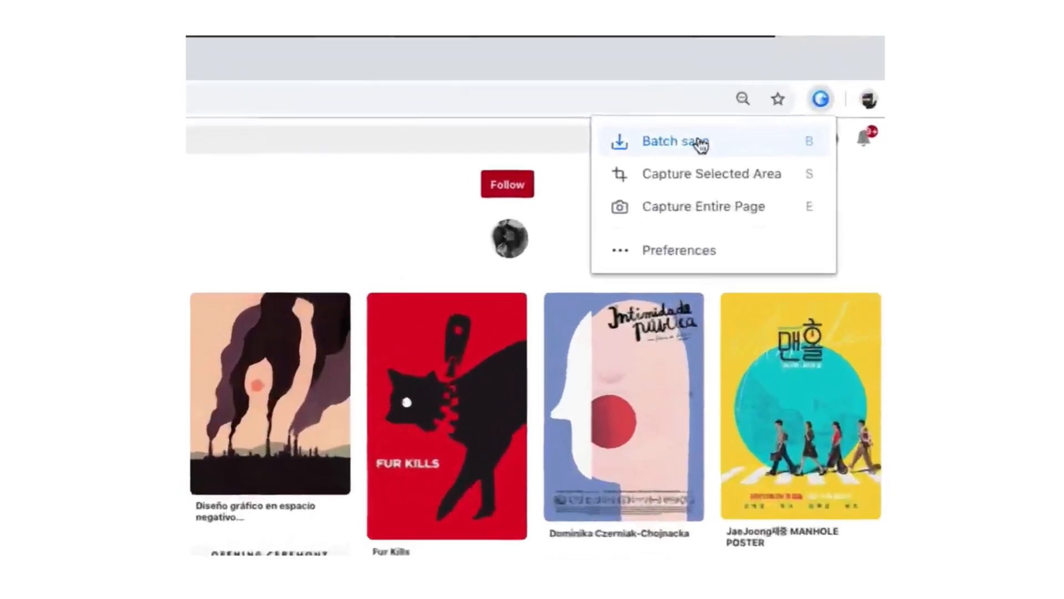
- Start a batch save of the poster images on the web page with the browser extension
left_click(702, 143)
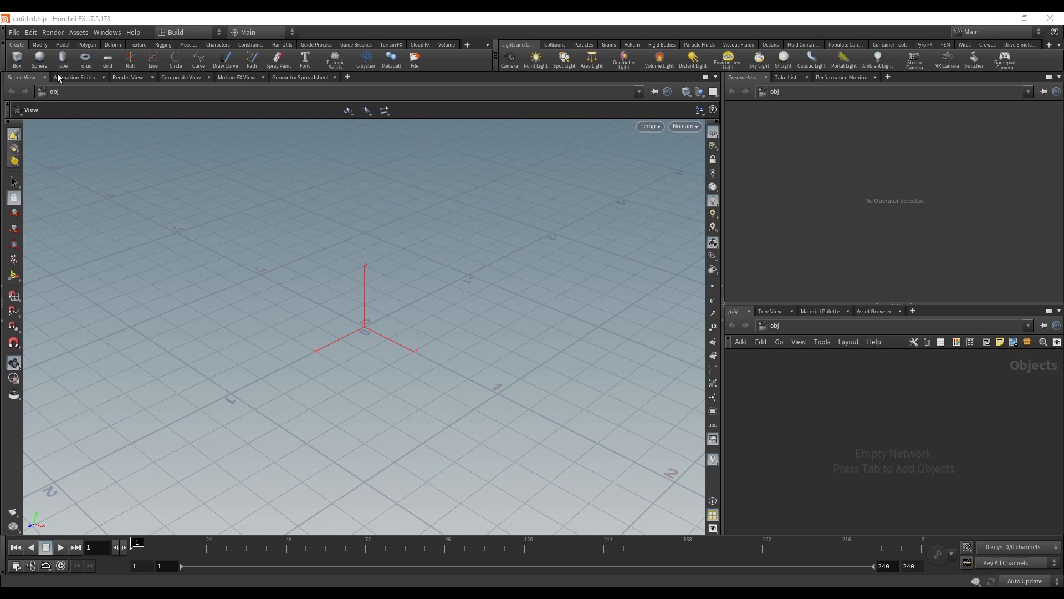
- Switch to Houdini FX and start a new project named Melting
left_click(14, 32)
left_click(61, 130)
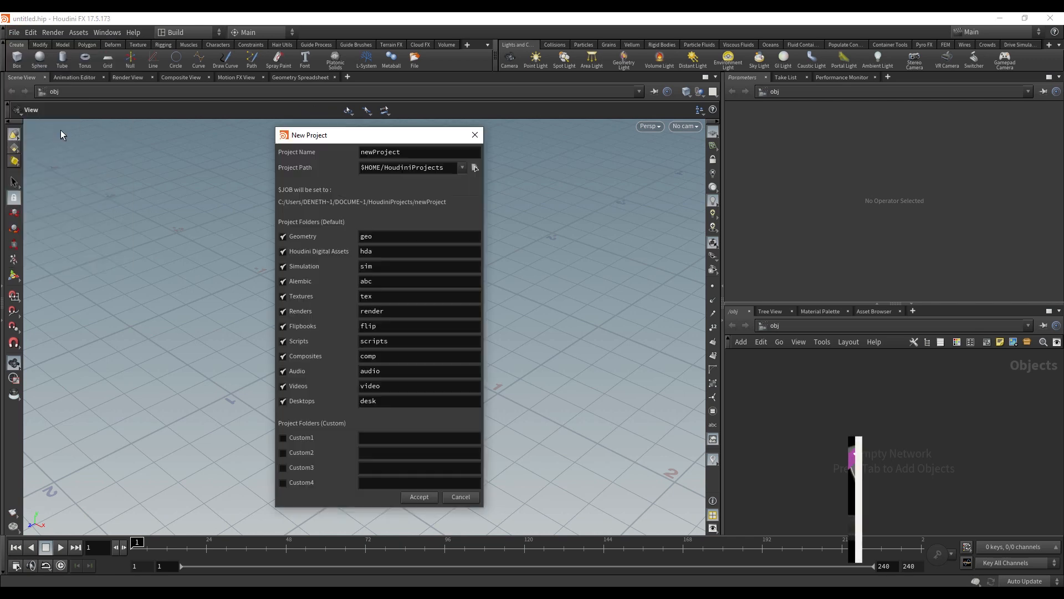
double_click(422, 148)
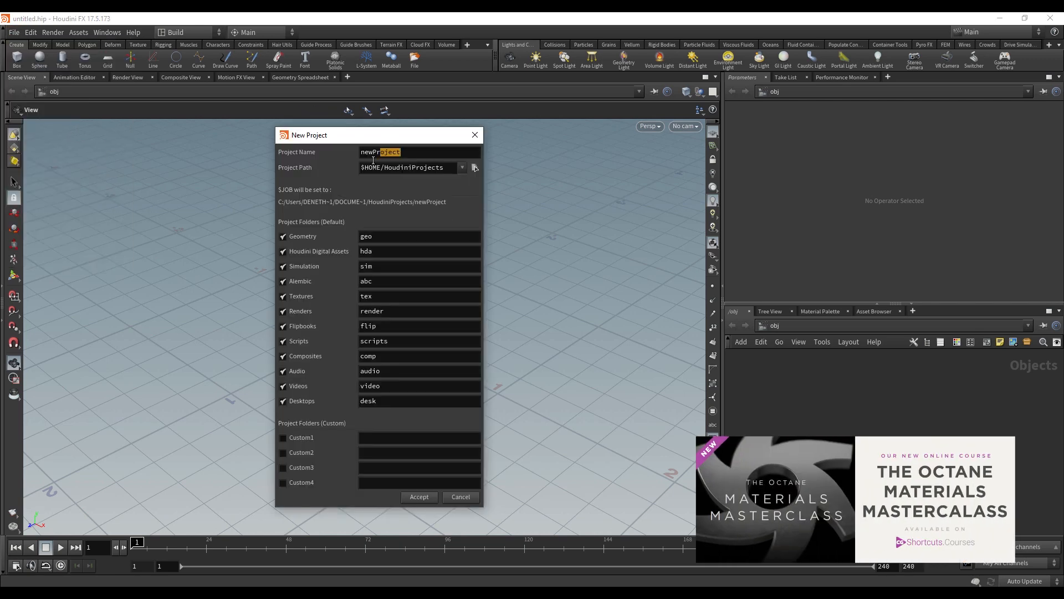
type("Melting")
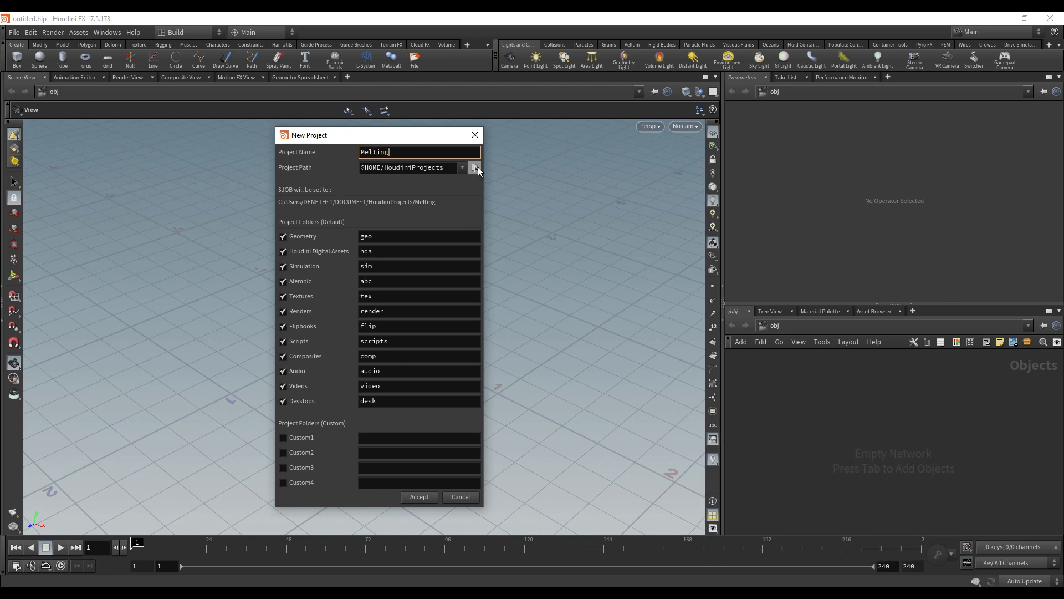
- Set the project path to E:/Freelance_Projects/CG SHORTCUTS/Houdini/Tutorial and create the project with the default folders
left_click(475, 168)
left_click_drag(395, 134, 324, 133)
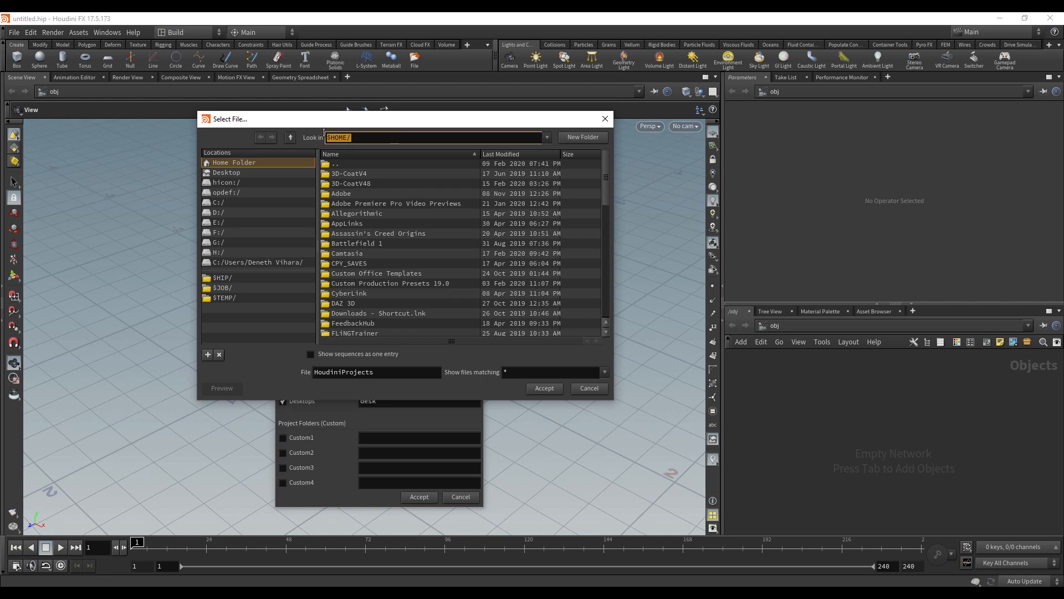
type("E:\\Freelance_Projects\\CG SHORTCUTS\\Houdini")
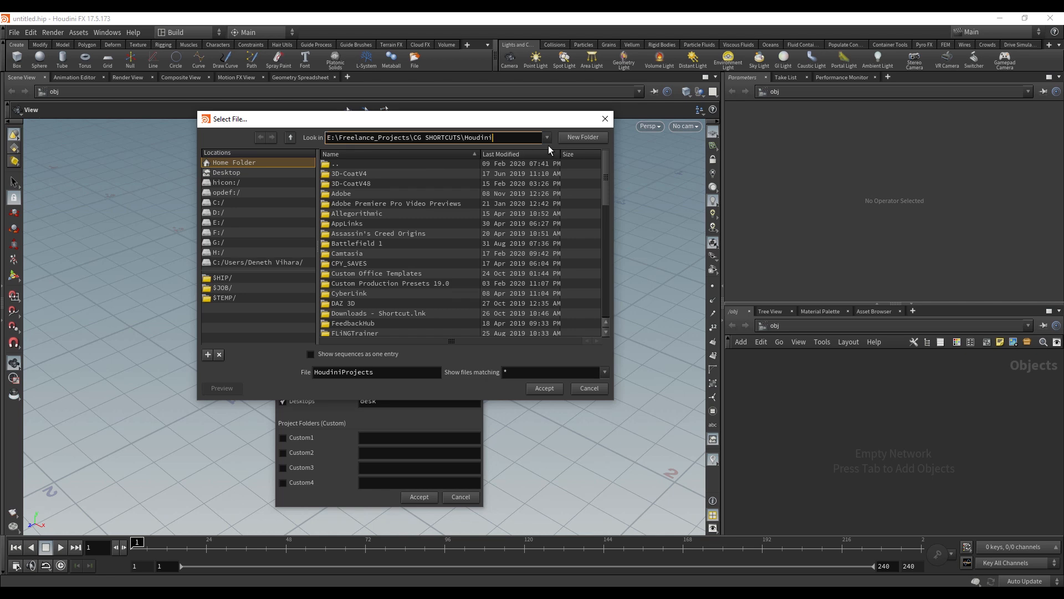
key("Return")
left_click(345, 375)
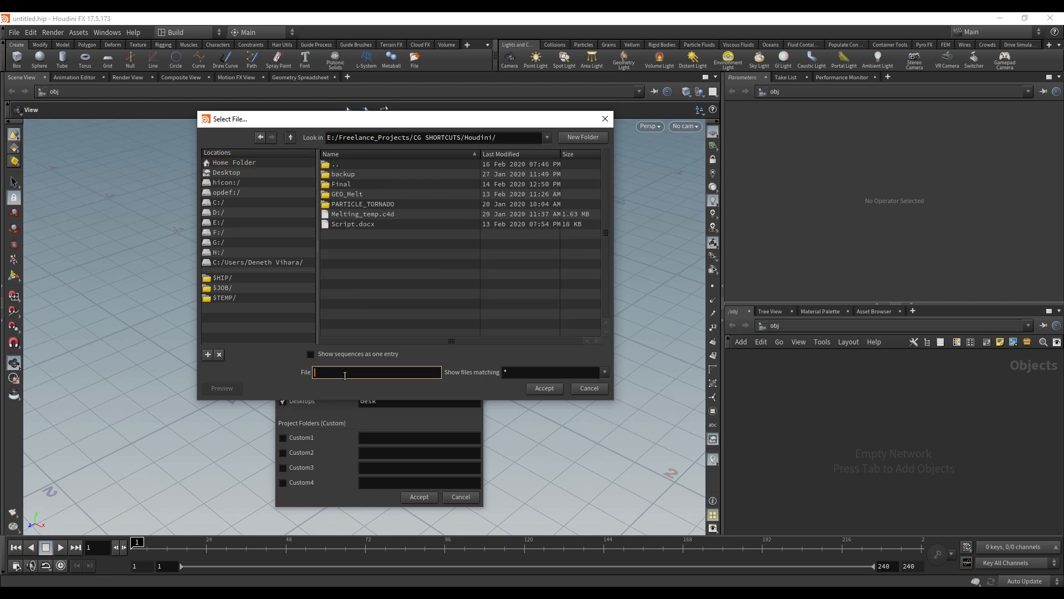
type("Tutorial")
key("Return")
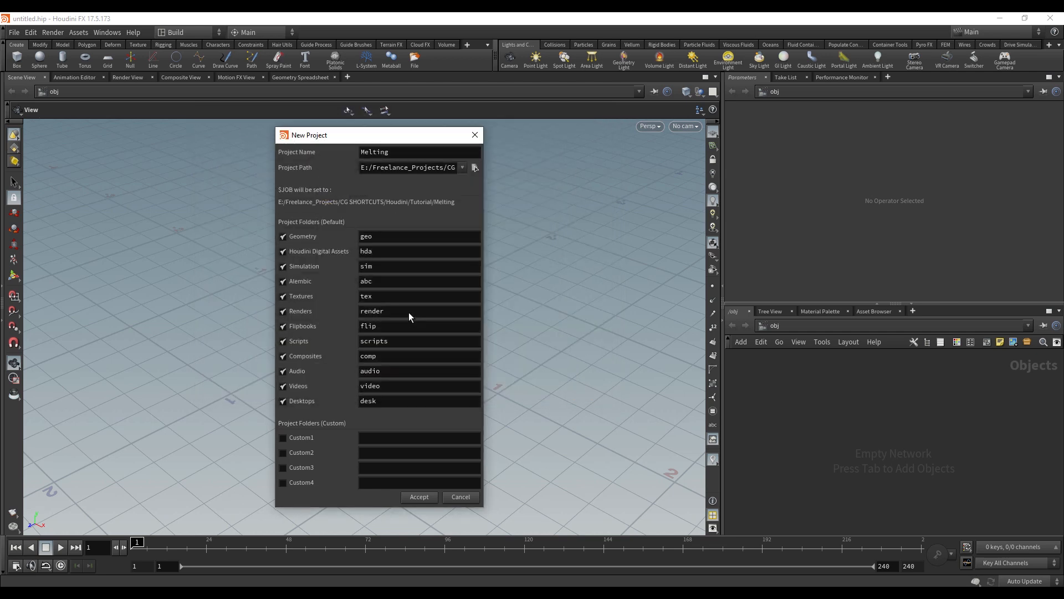
left_click(410, 501)
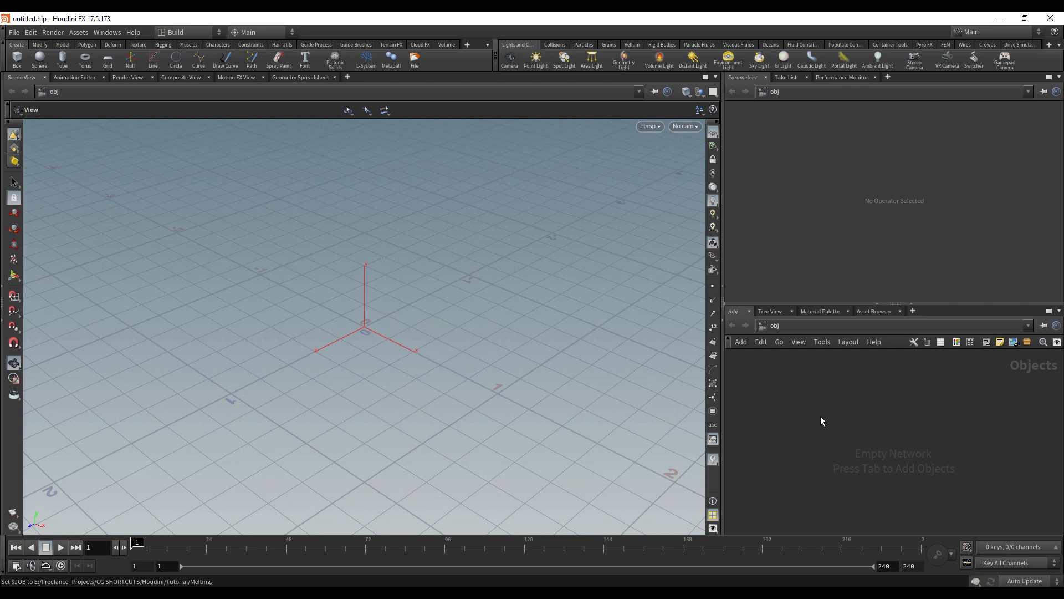
- Add a Geometry object to the object network and rename it SIM
key("Tab")
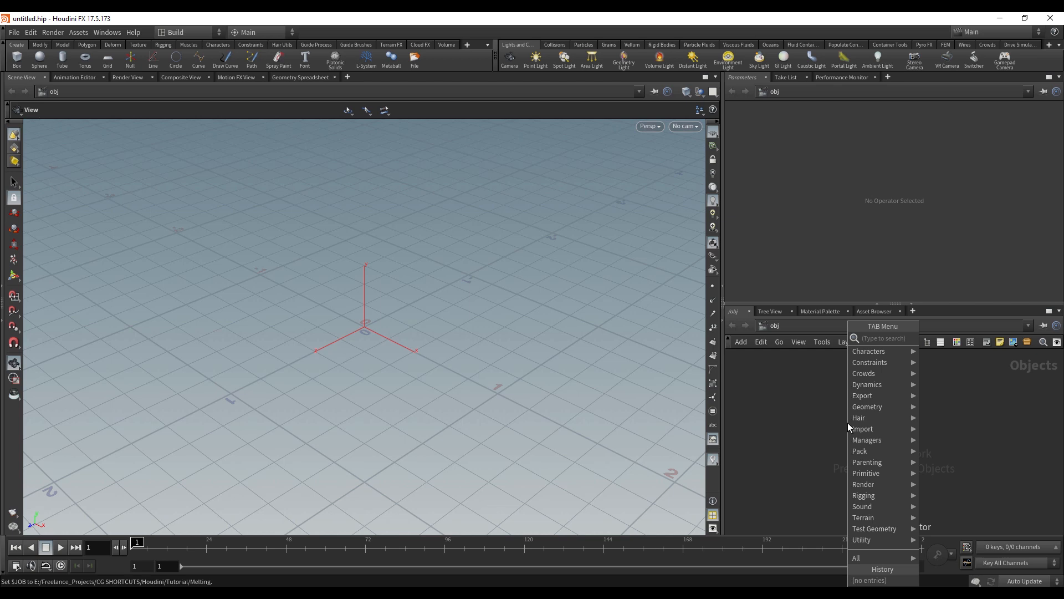
type("geo")
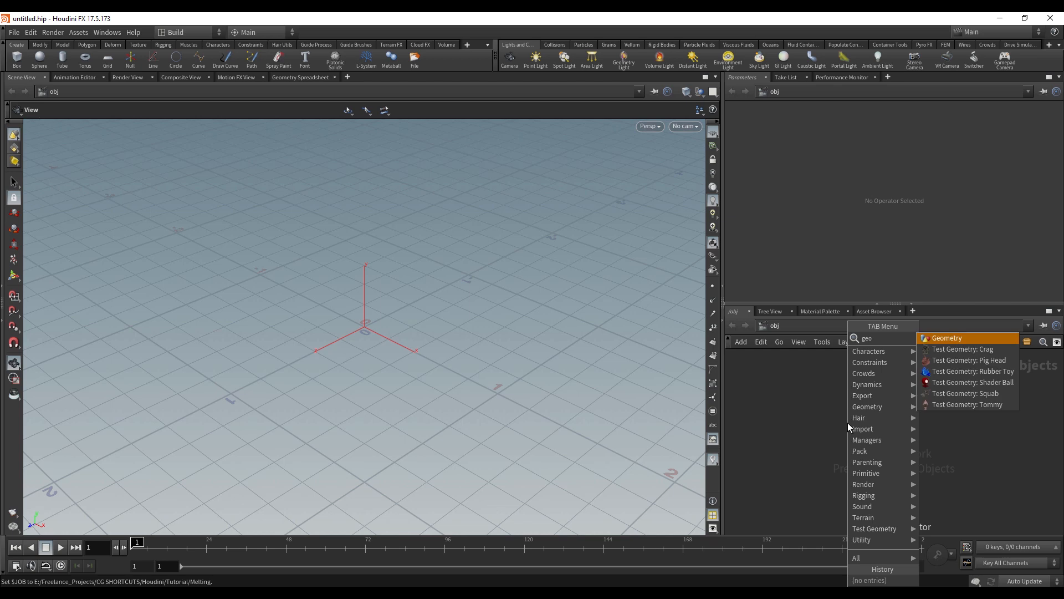
key("Return")
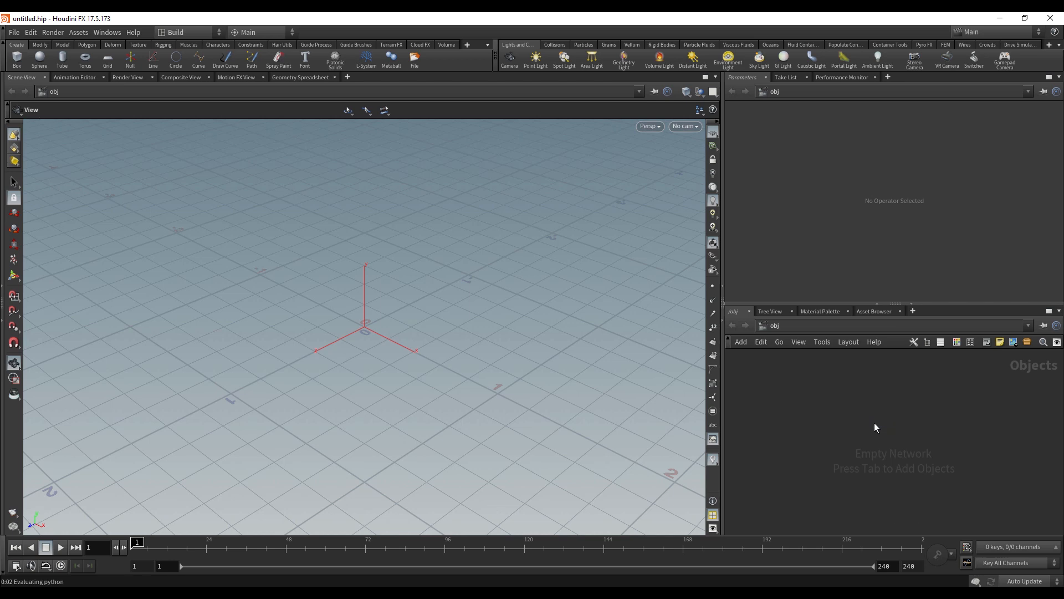
left_click(873, 423)
left_click_drag(874, 425, 881, 438)
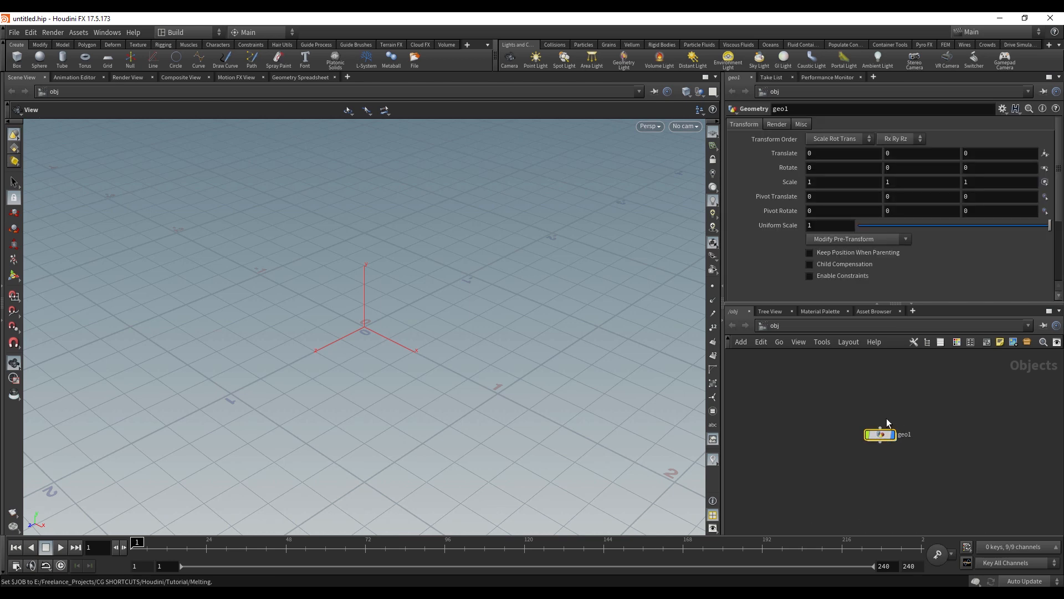
scroll(883, 410, "up", 5)
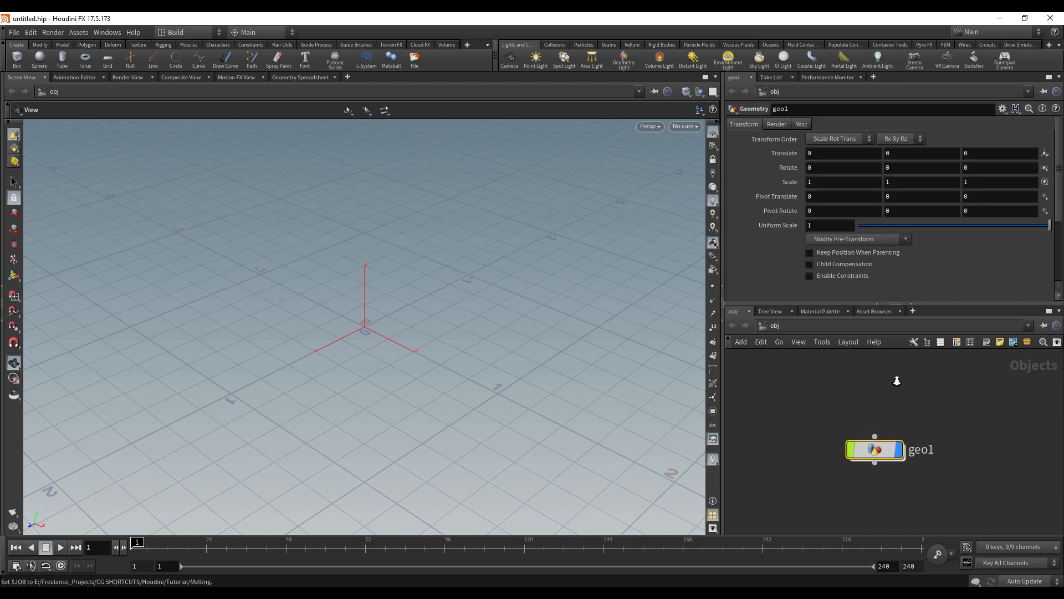
double_click(920, 449)
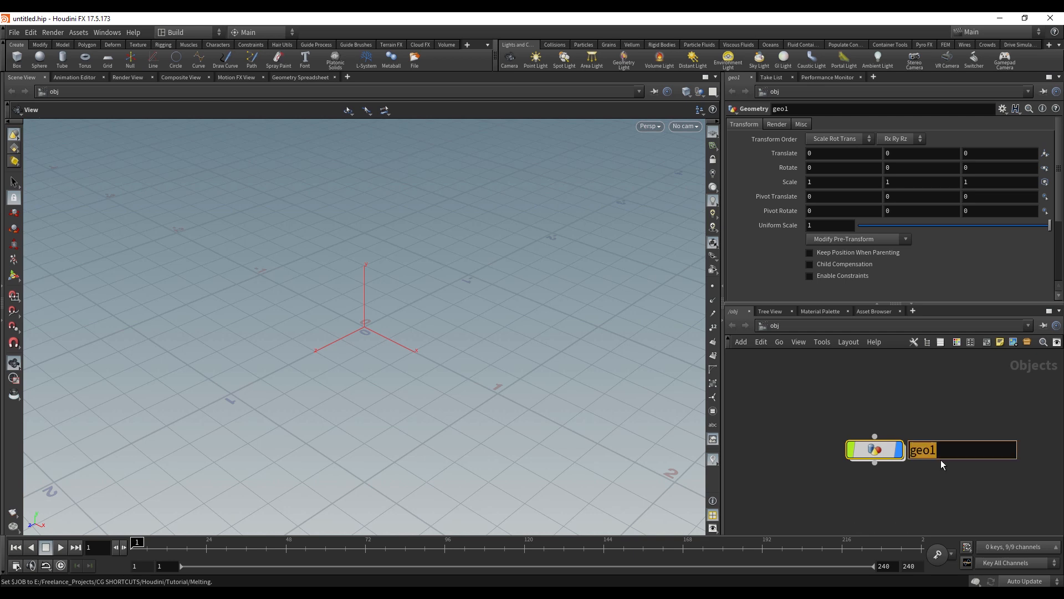
type("SIM")
key("Return")
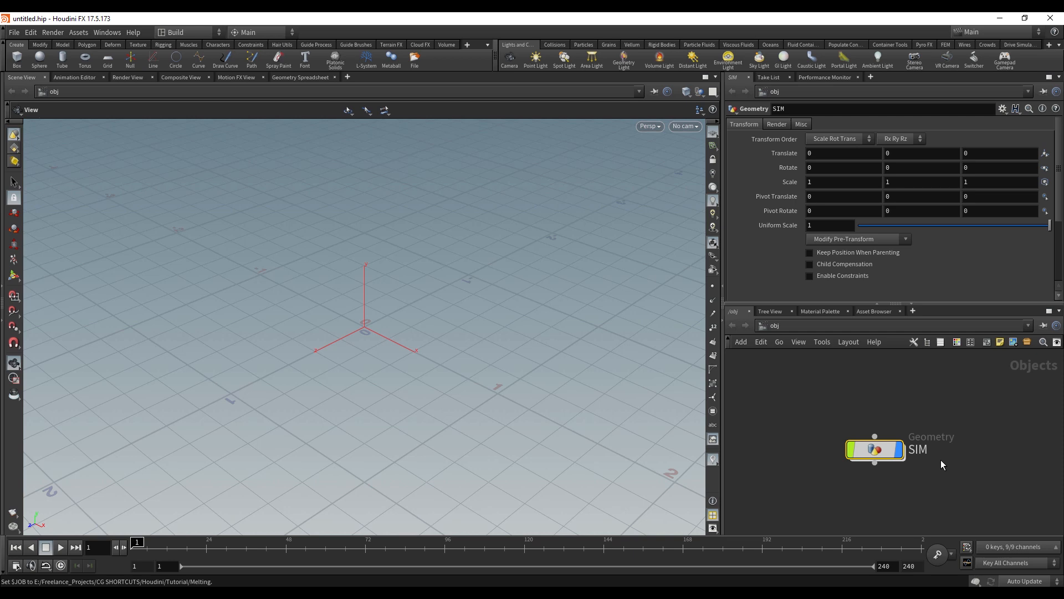
- Go inside the SIM object and add a File node
double_click(883, 451)
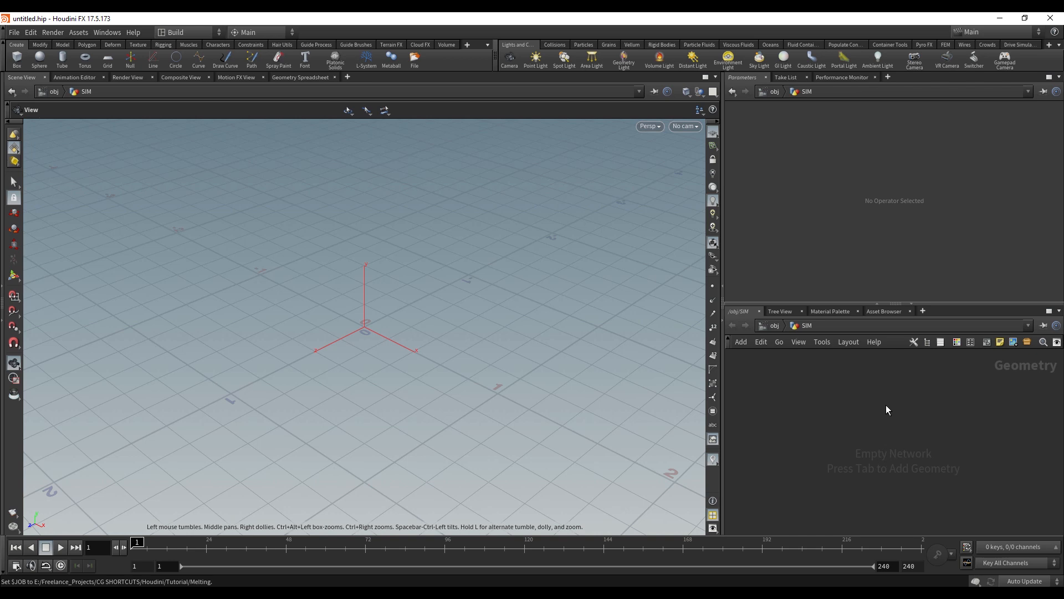
key("Tab")
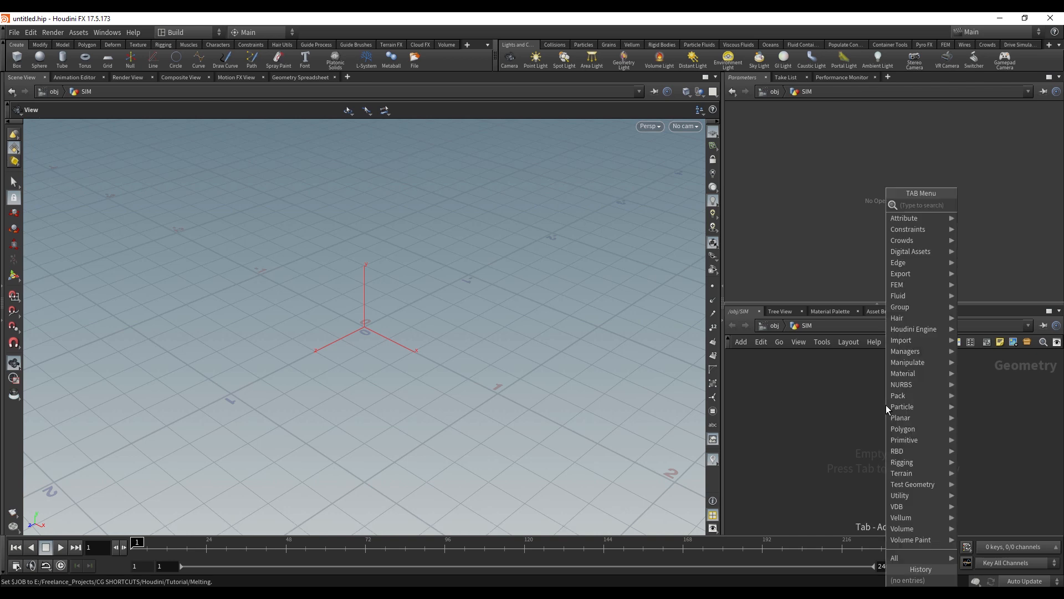
type("FILE")
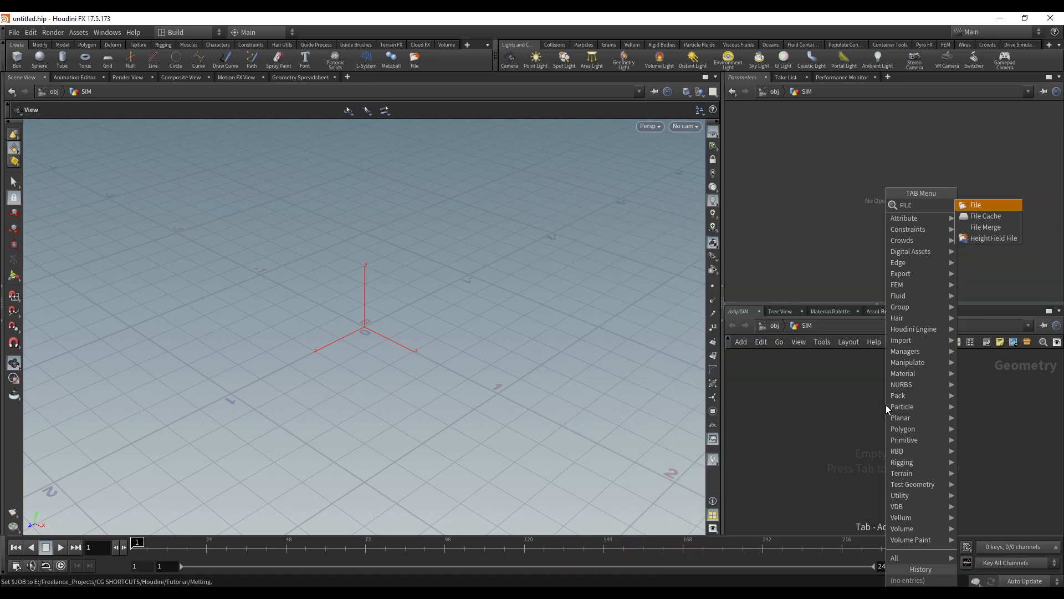
key("Return")
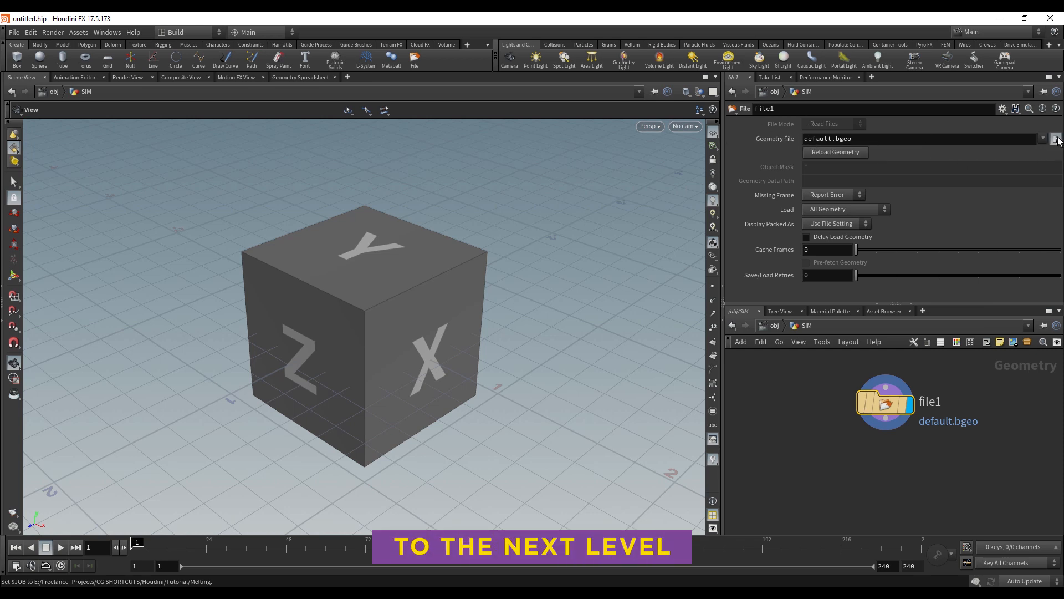
- Load GatorHead.stl from the GEO_Melt folder as the File node's geometry
left_click(1056, 139)
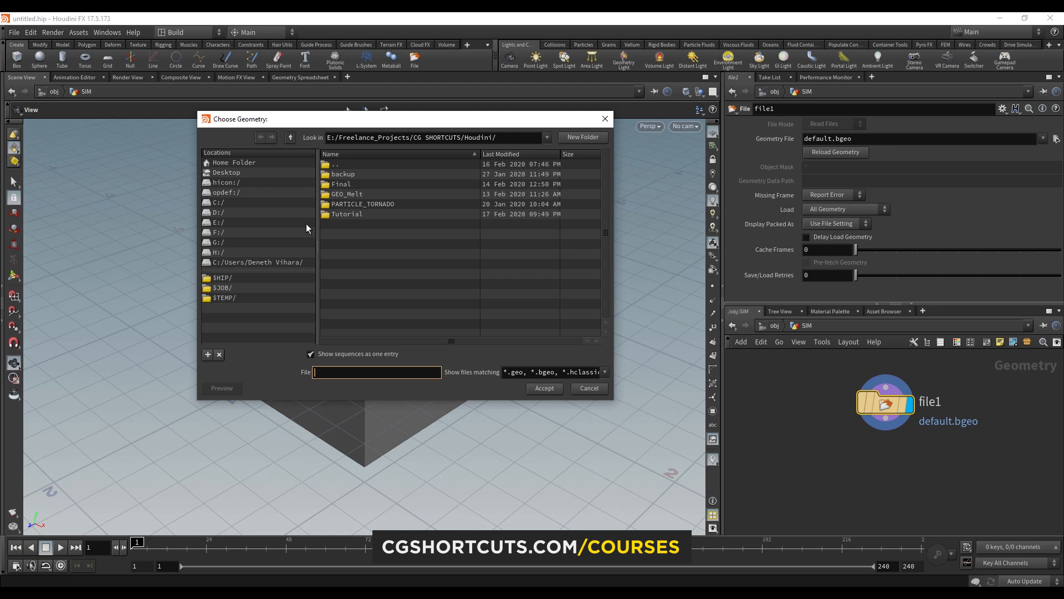
double_click(344, 194)
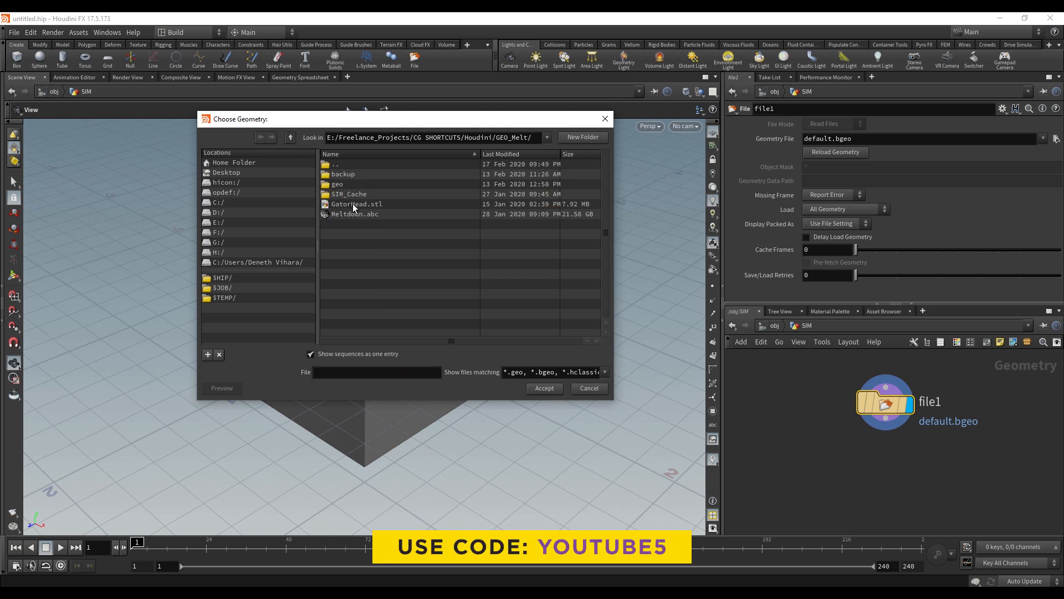
left_click(353, 205)
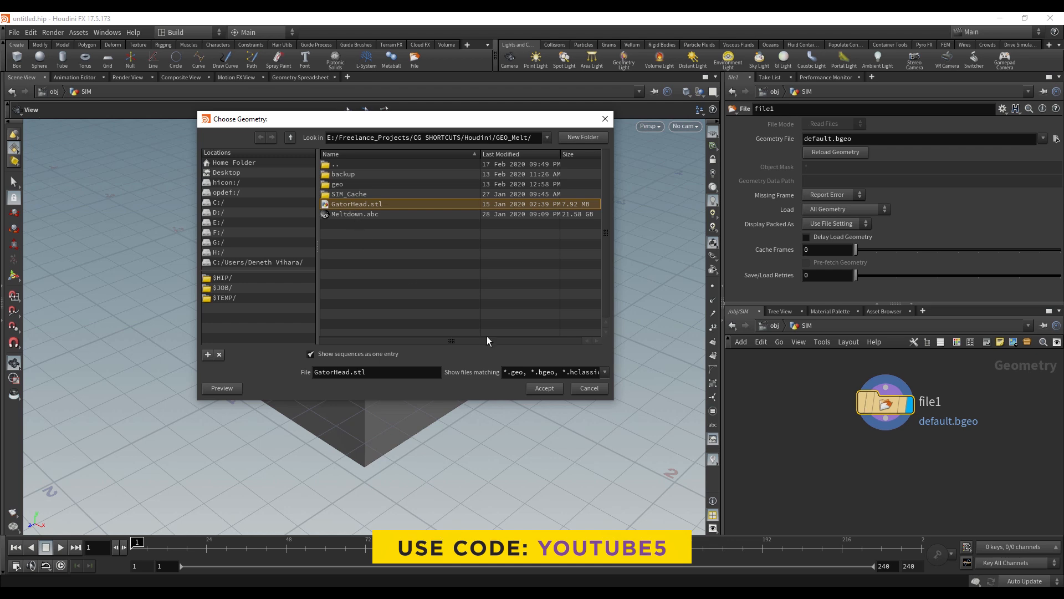
left_click(537, 388)
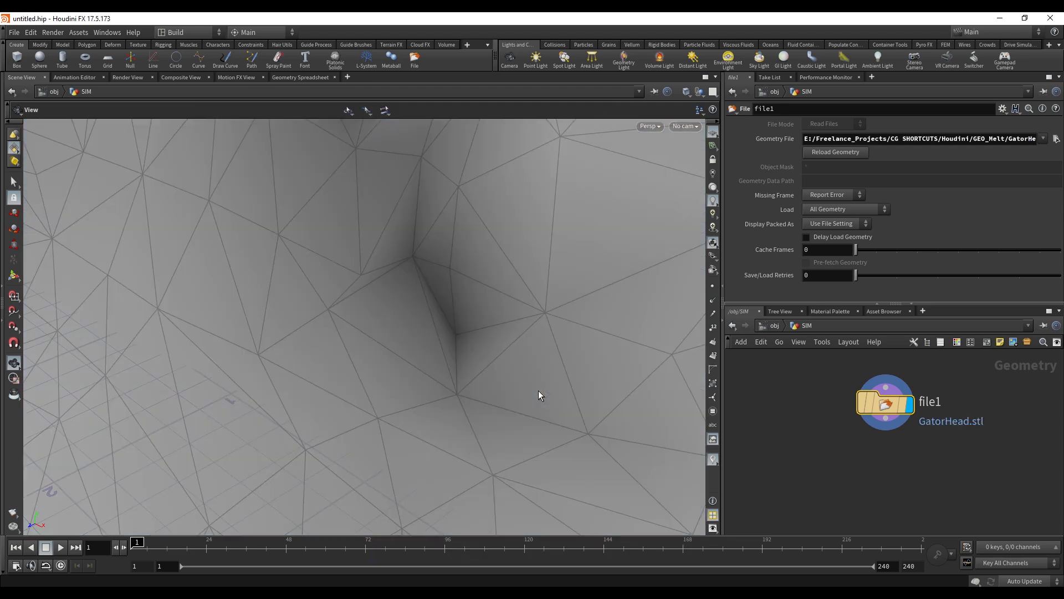
right_click_drag(502, 330, 503, 567)
right_click_drag(464, 326, 463, 413)
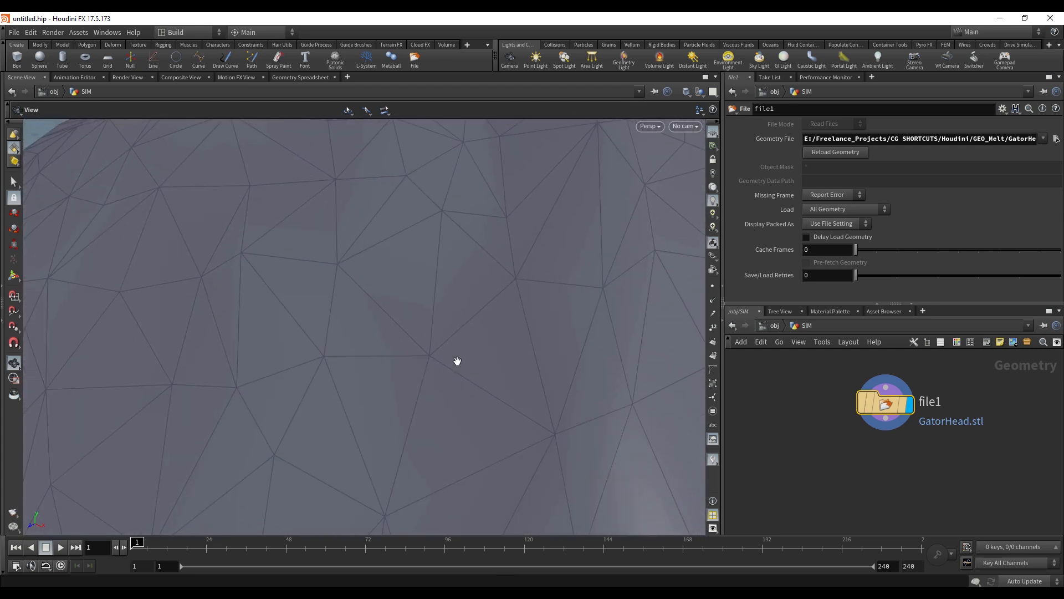
right_click_drag(445, 306, 444, 488)
right_click_drag(461, 325, 439, 508)
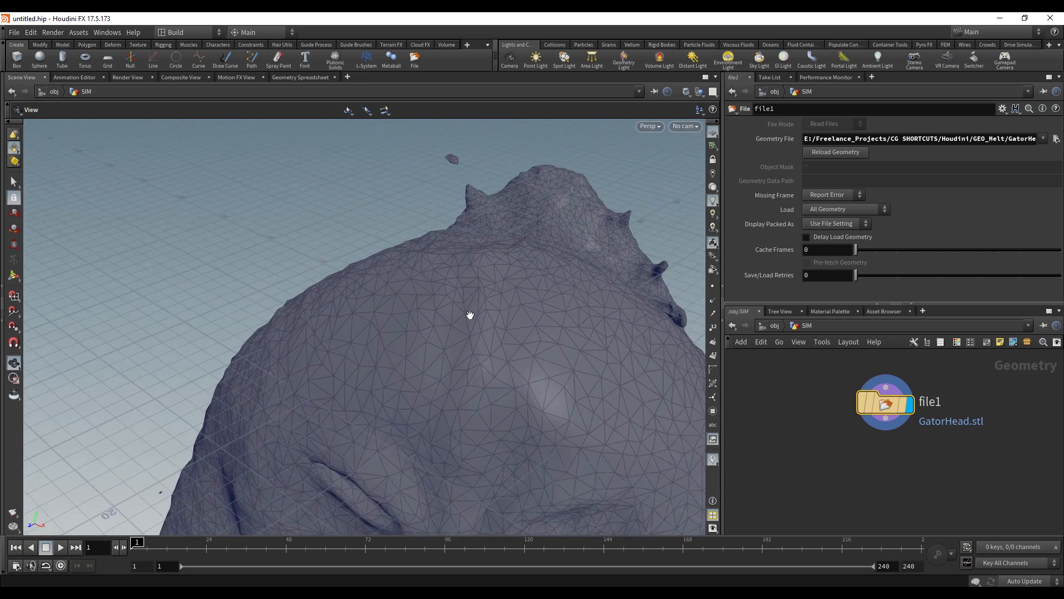
mouse_move(470, 315)
left_mouse_down()
mouse_move(467, 343)
mouse_move(473, 311)
left_mouse_up()
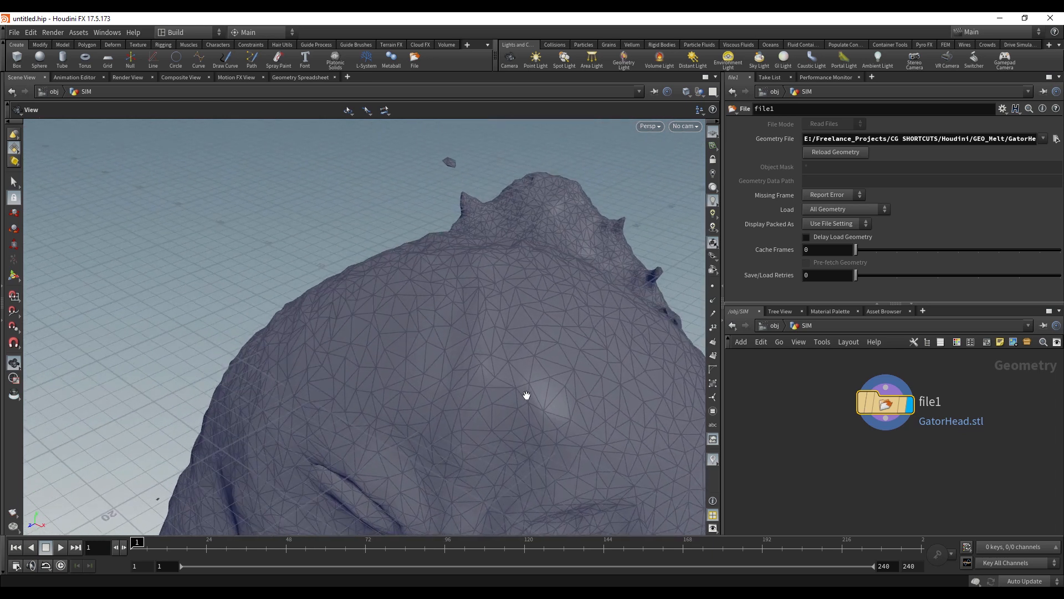
- Add a Transform node wired to the output of the GatorHead File node and display its result
left_click(885, 417)
left_click(903, 468)
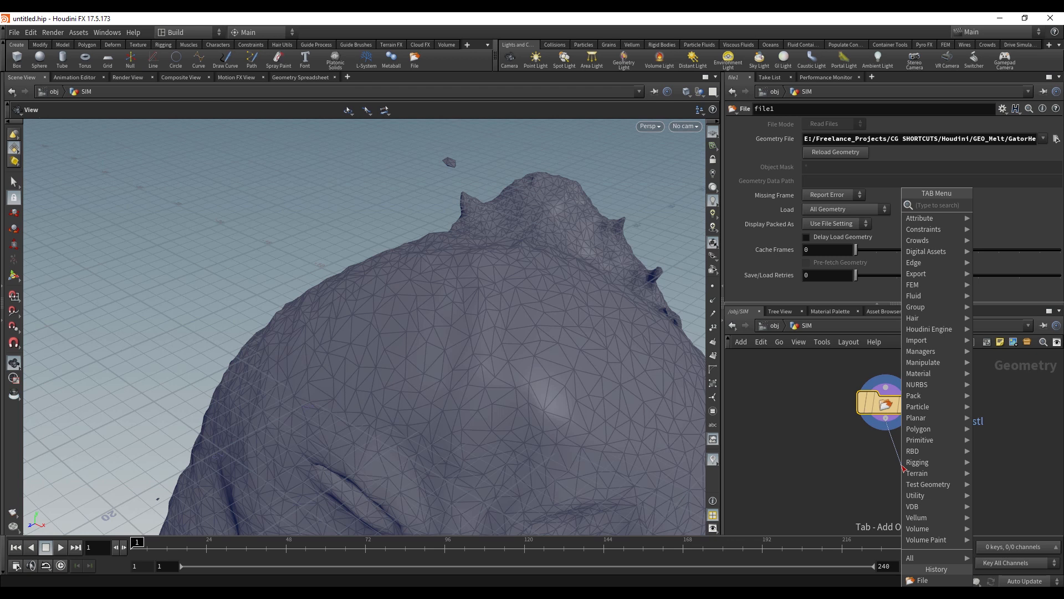
type("TRANS")
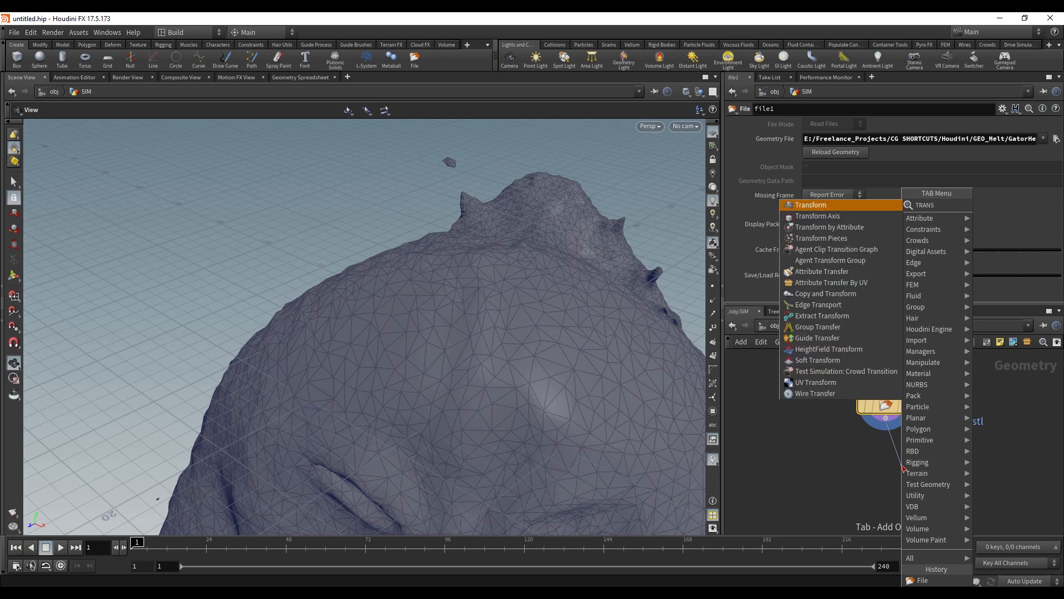
left_click(833, 204)
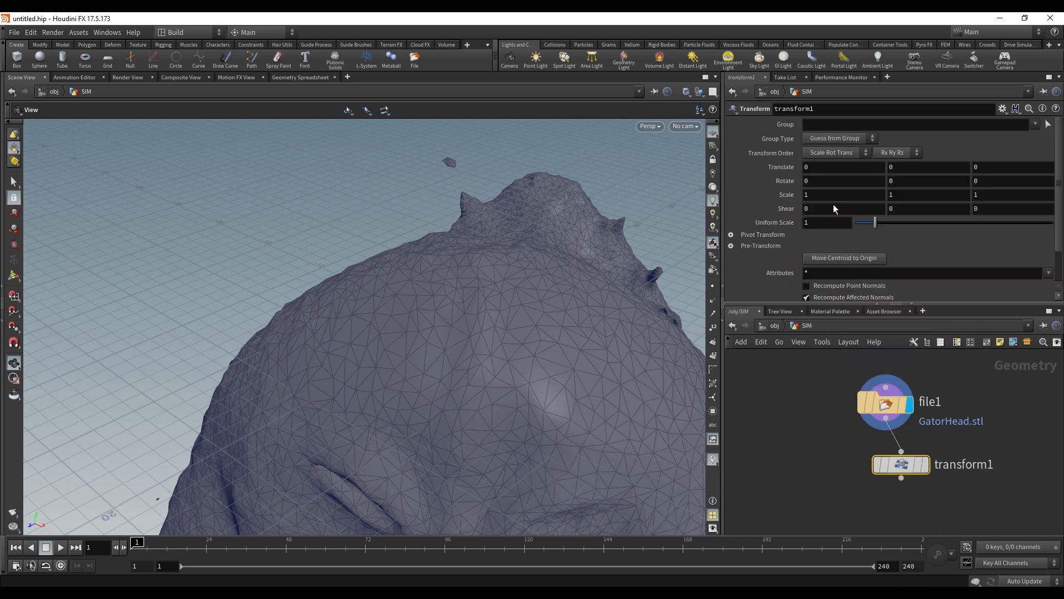
left_click(926, 466)
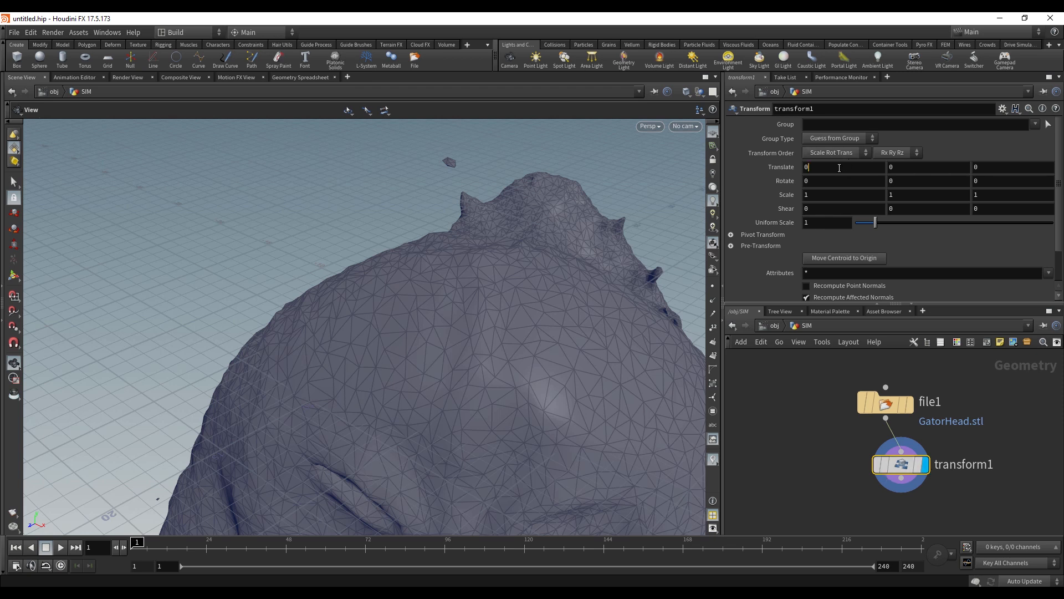
- Set the Transform node's translation to 0.25, 3 and 1.18 on X, Y and Z
left_click(801, 168)
left_click(889, 170)
type("3")
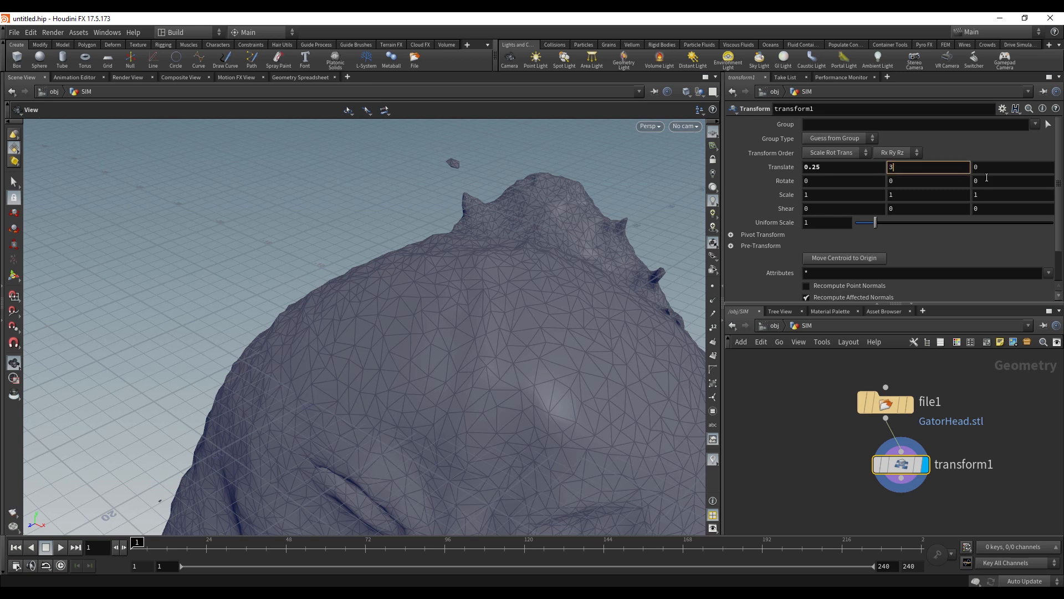
key("Return")
left_click(973, 167)
type("1")
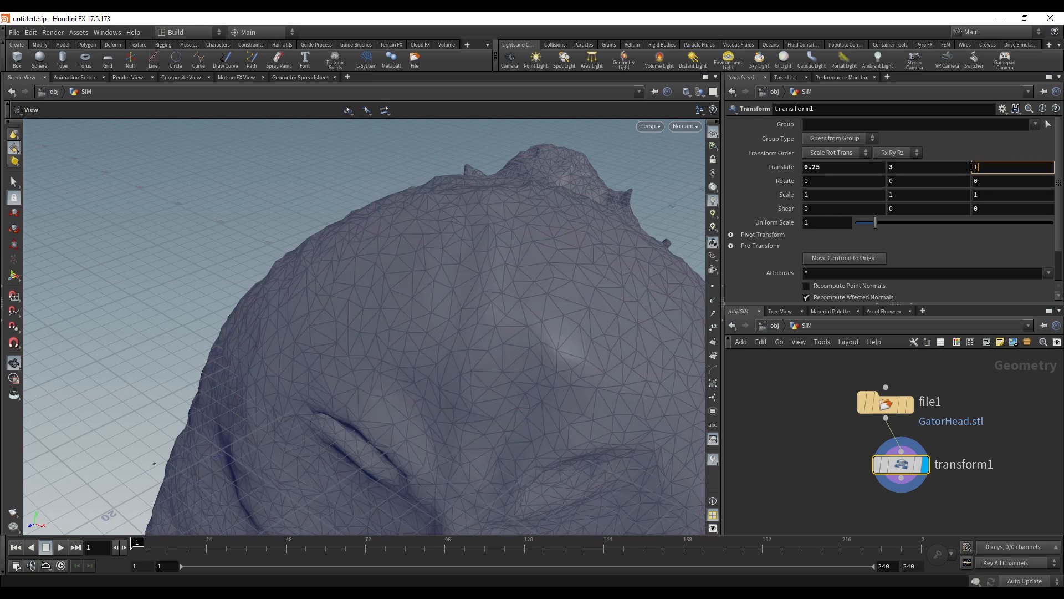
type(".18")
key("Return")
- Set the Transform node's rotation to -78, -12 and 30 on X, Y and Z
left_click(883, 182)
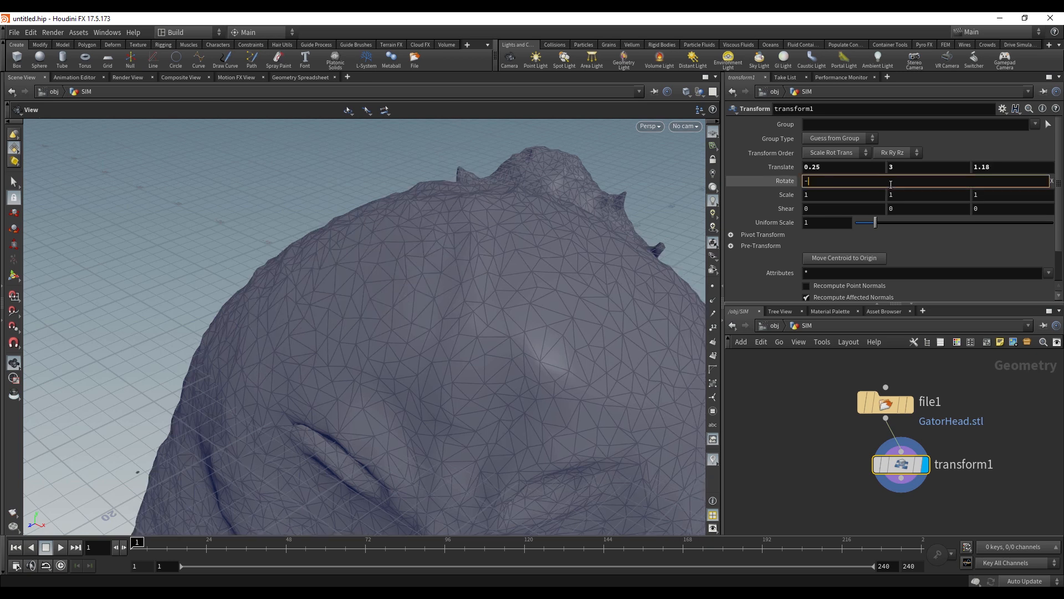
type("-78")
key("Return")
left_click(892, 182)
type("-12")
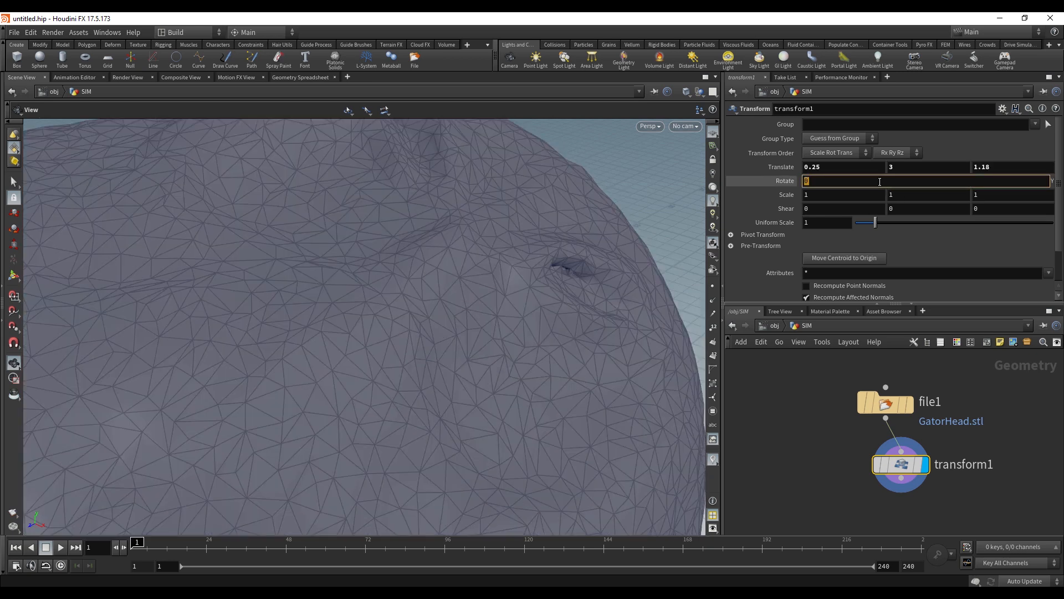
key("Return")
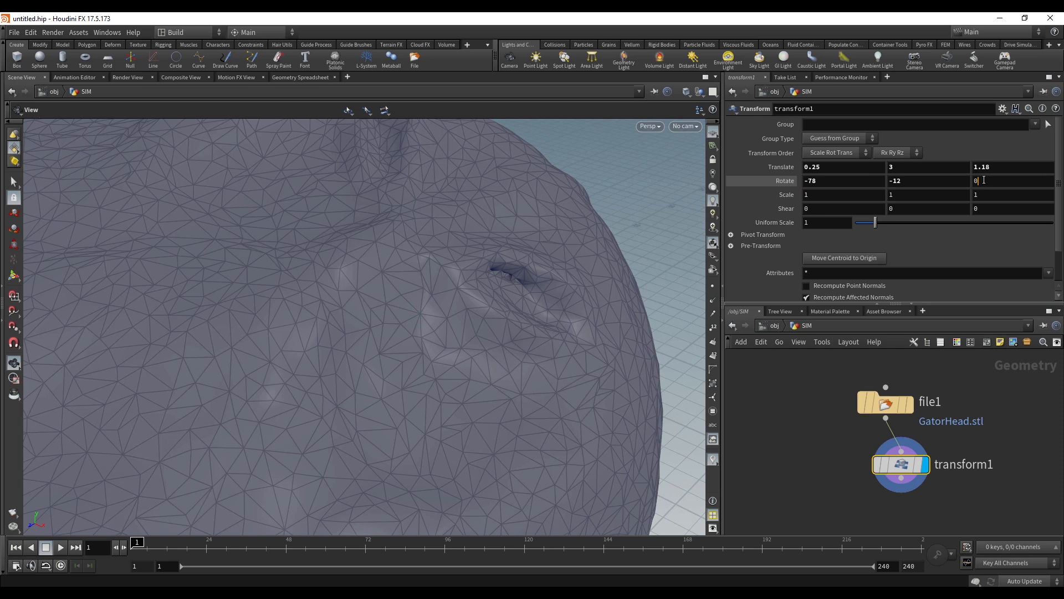
left_click(984, 179)
type("30")
key("Return")
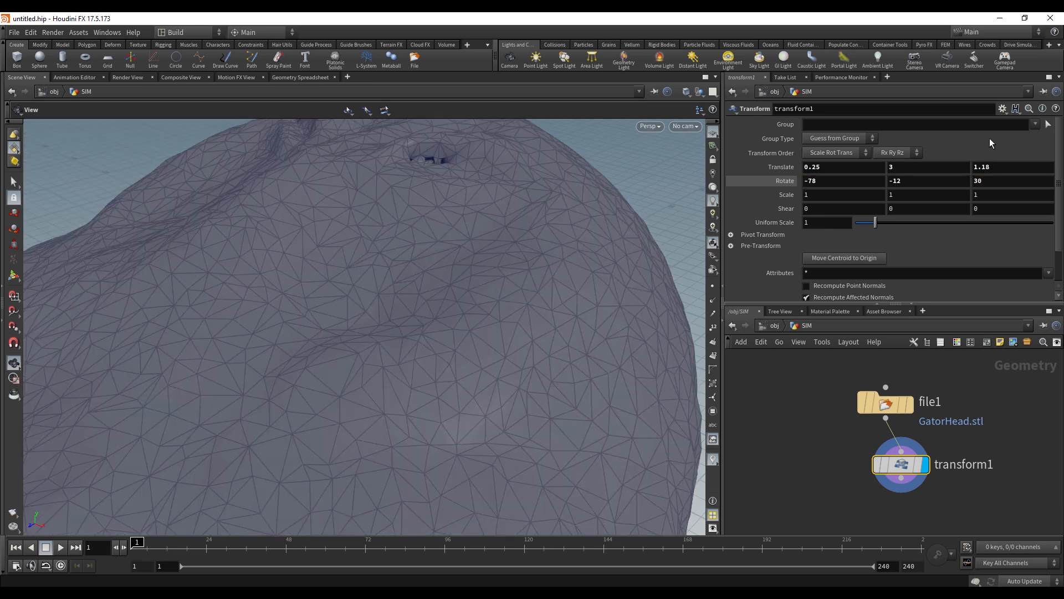
- Scale the gator head down with a uniform scale of 0.05 and inspect its orientation above the grid
left_click(836, 223)
type("0.05")
key("Return")
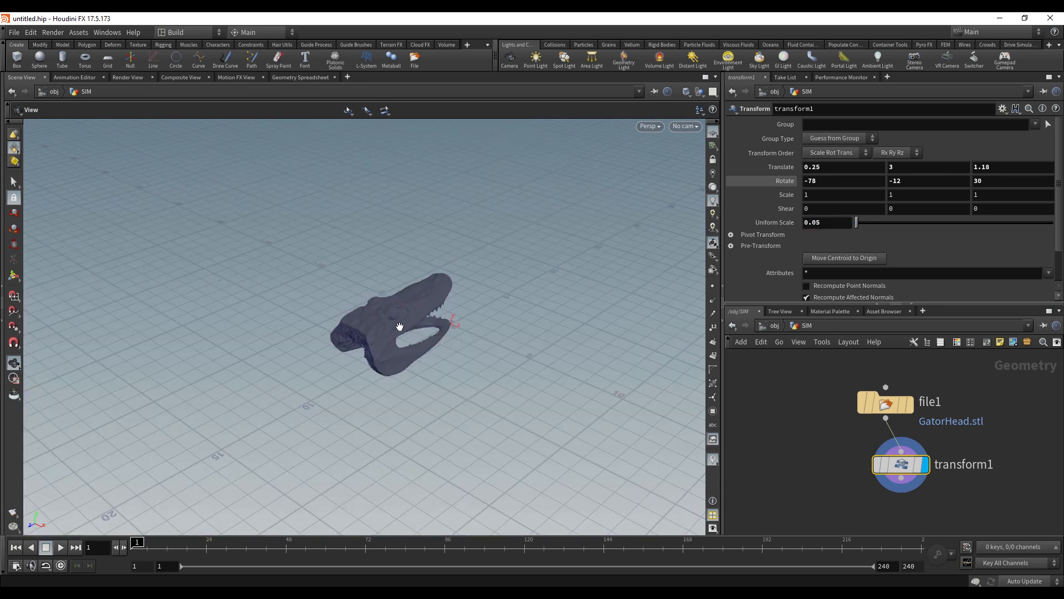
scroll(401, 316, "up", 6)
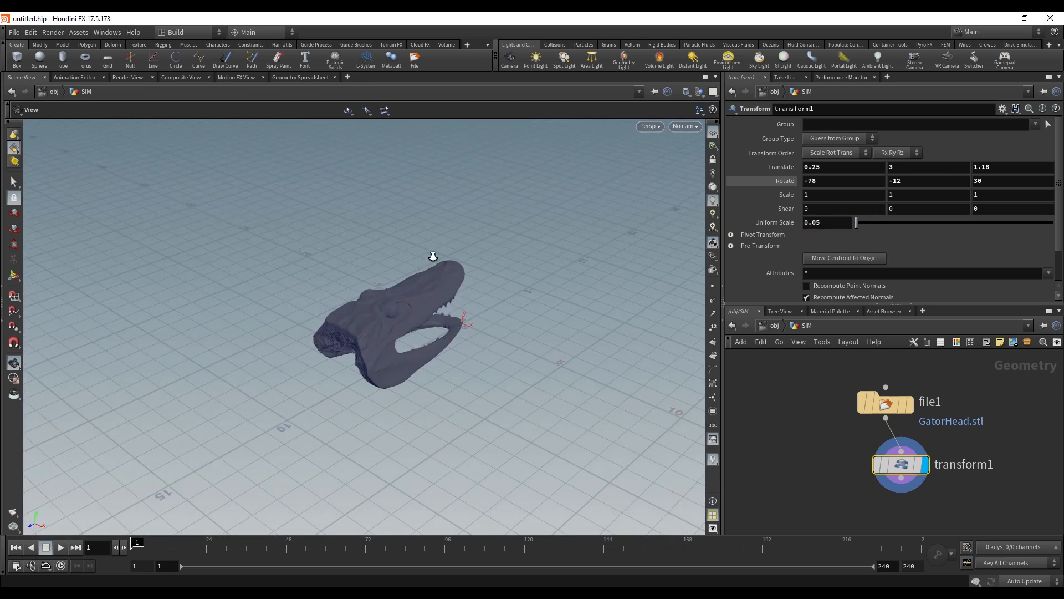
left_click_drag(484, 278, 381, 298)
right_click_drag(381, 343, 417, 293)
left_click_drag(403, 339, 407, 321)
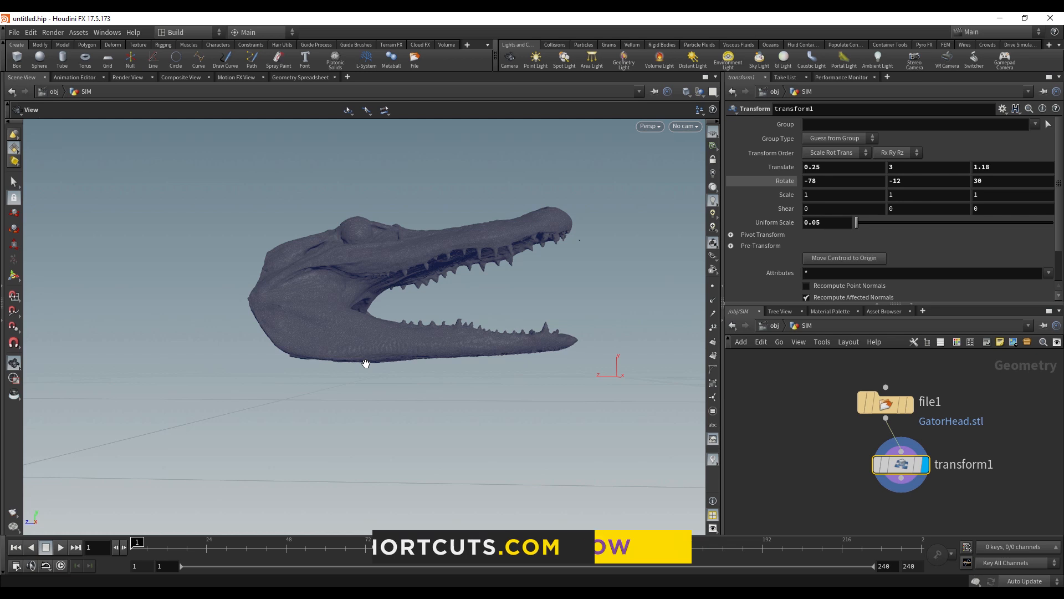
right_click_drag(365, 363, 363, 382)
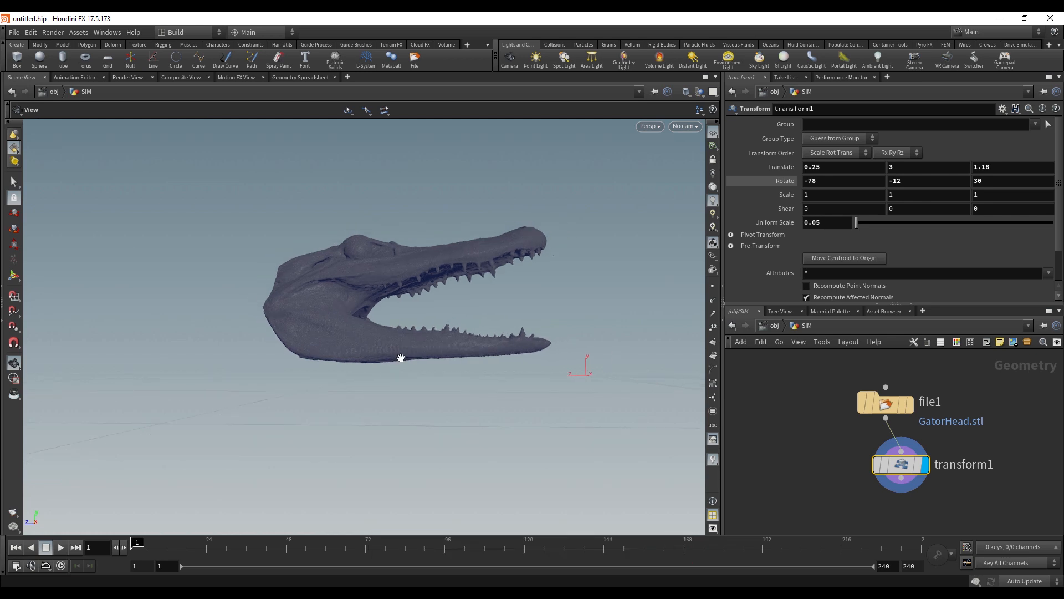
left_click_drag(402, 357, 366, 399)
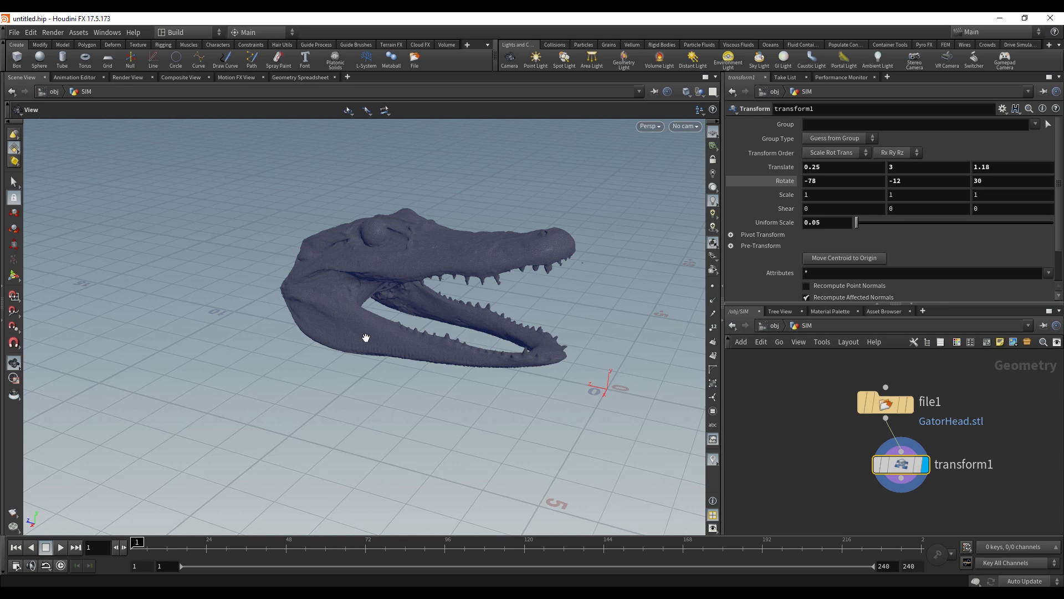
- Add an IsoOffset node wired to the Transform node's output and display its fog volume
scroll(853, 496, "down", 2)
middle_click_drag(854, 494, 890, 464)
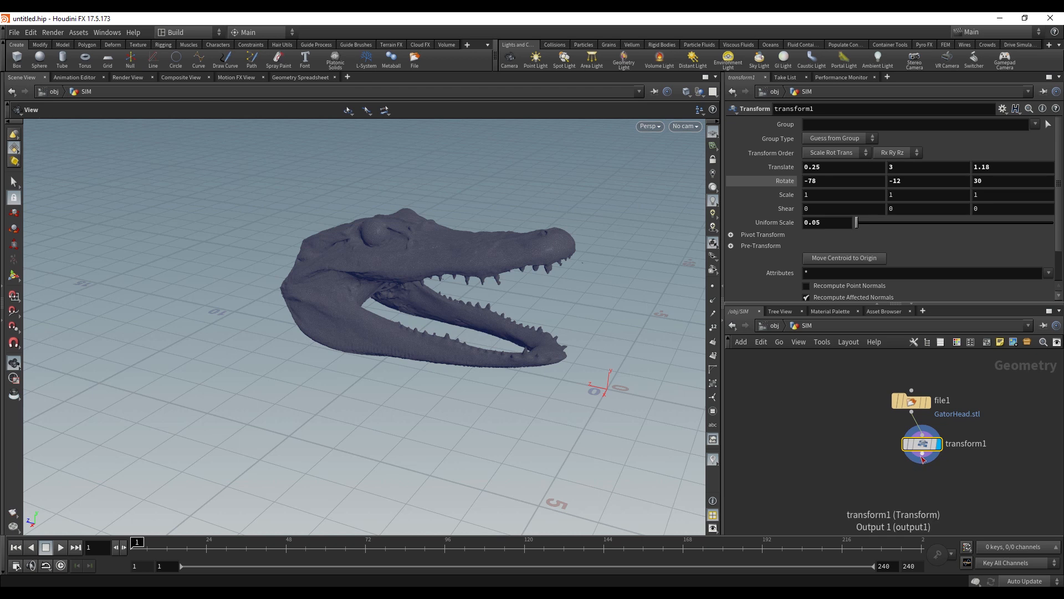
left_click(922, 455)
left_click(924, 489)
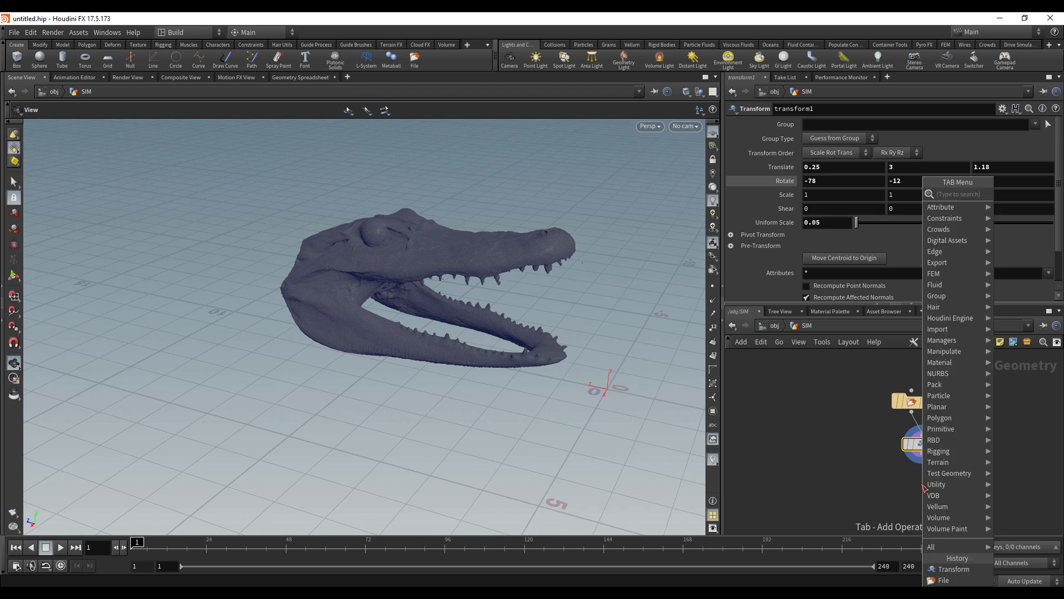
type("ISO O")
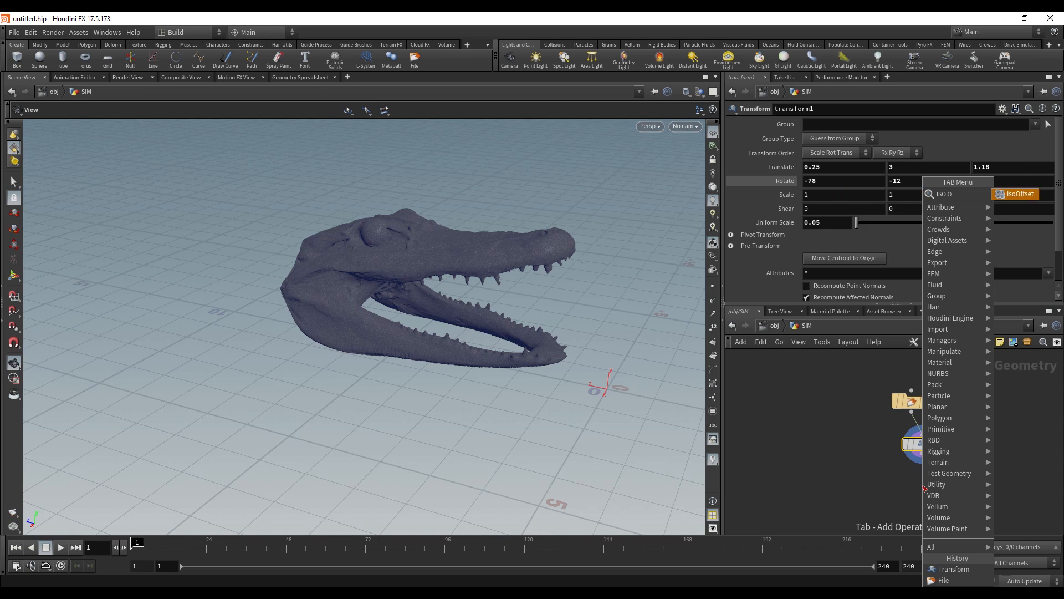
key("Return")
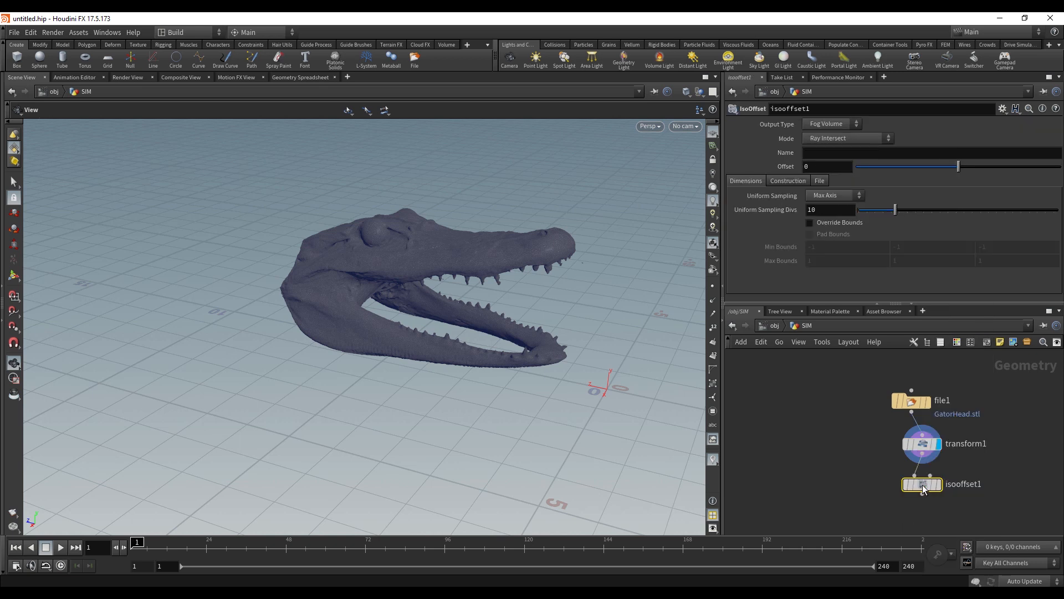
left_click(939, 485)
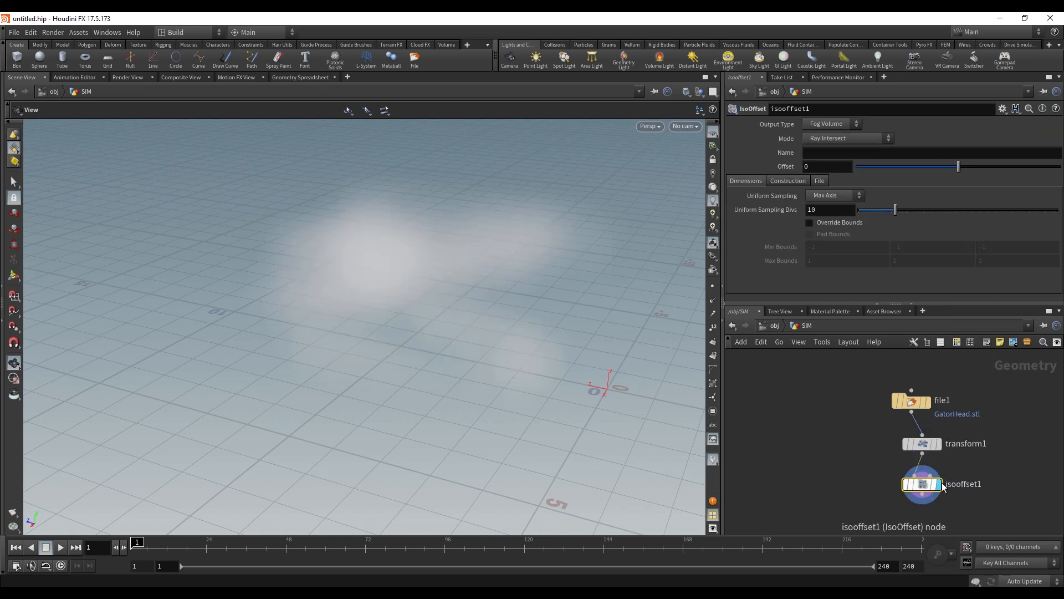
- Set the IsoOffset node's Uniform Sampling Divs to 300 and inspect the detail of the fog volume
mouse_move(485, 331)
left_mouse_down()
mouse_move(465, 311)
mouse_move(492, 292)
mouse_move(430, 290)
mouse_move(421, 306)
mouse_move(431, 308)
mouse_move(432, 292)
mouse_move(458, 294)
mouse_move(436, 271)
mouse_move(423, 276)
left_mouse_up()
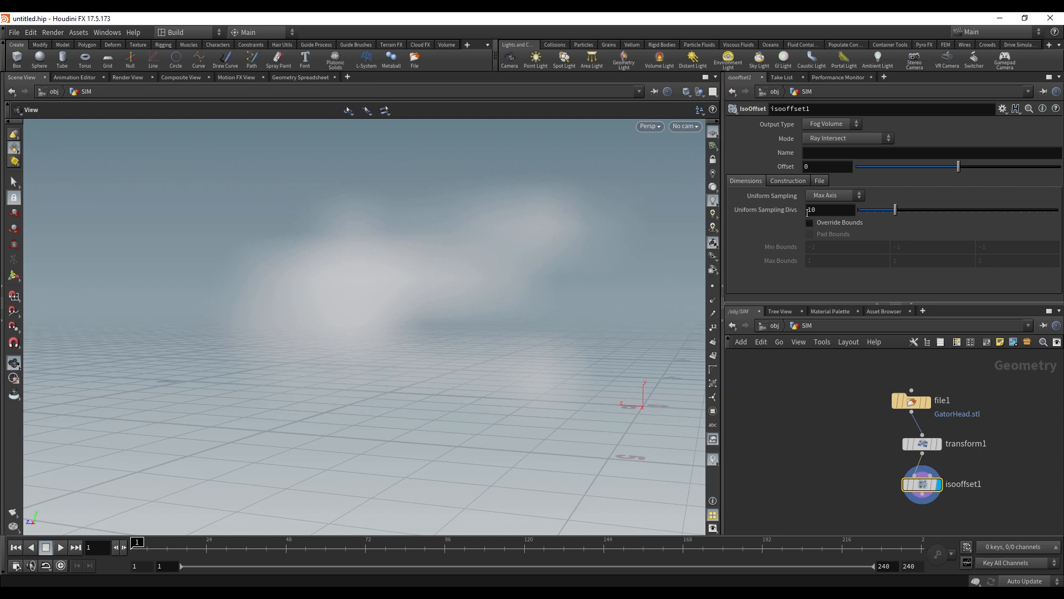
double_click(812, 212)
type("300")
key("Return")
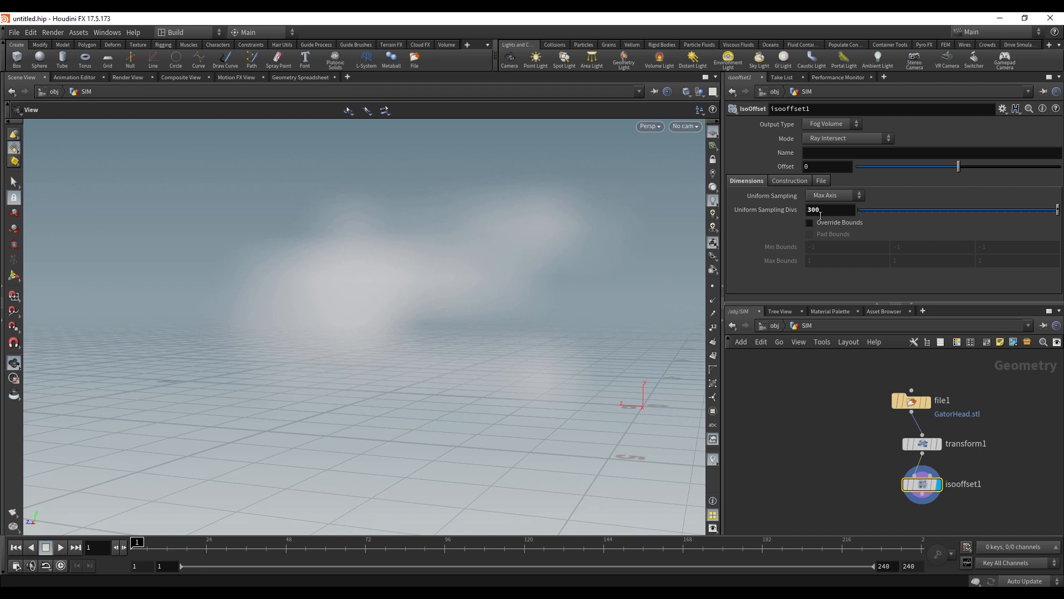
left_click_drag(514, 249, 563, 147)
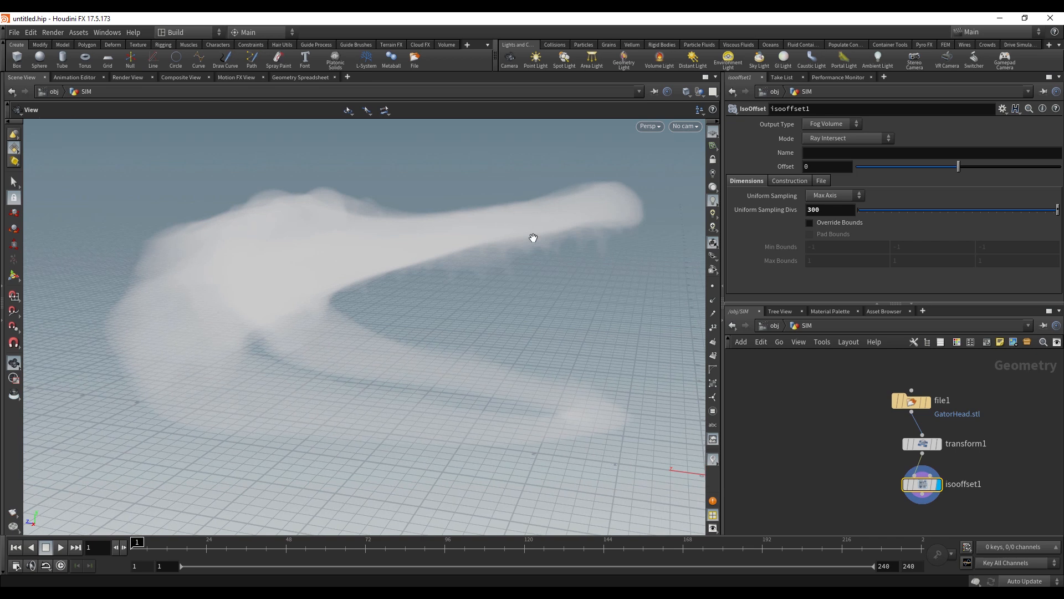
mouse_move(535, 238)
left_mouse_down()
mouse_move(572, 222)
mouse_move(553, 216)
mouse_move(544, 235)
left_mouse_up()
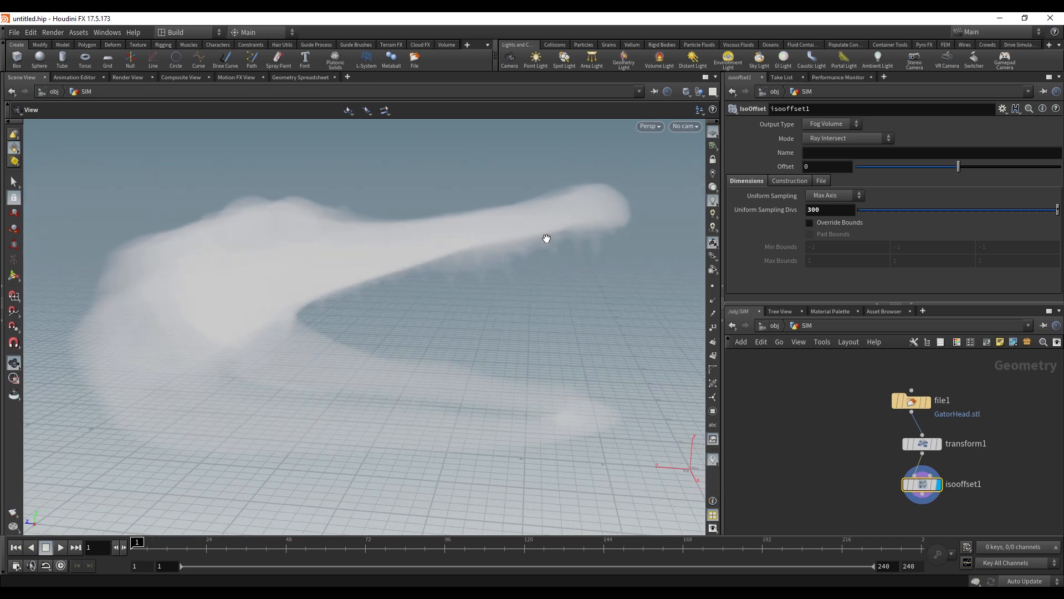
left_click_drag(487, 292, 503, 254)
right_click_drag(504, 254, 568, 187)
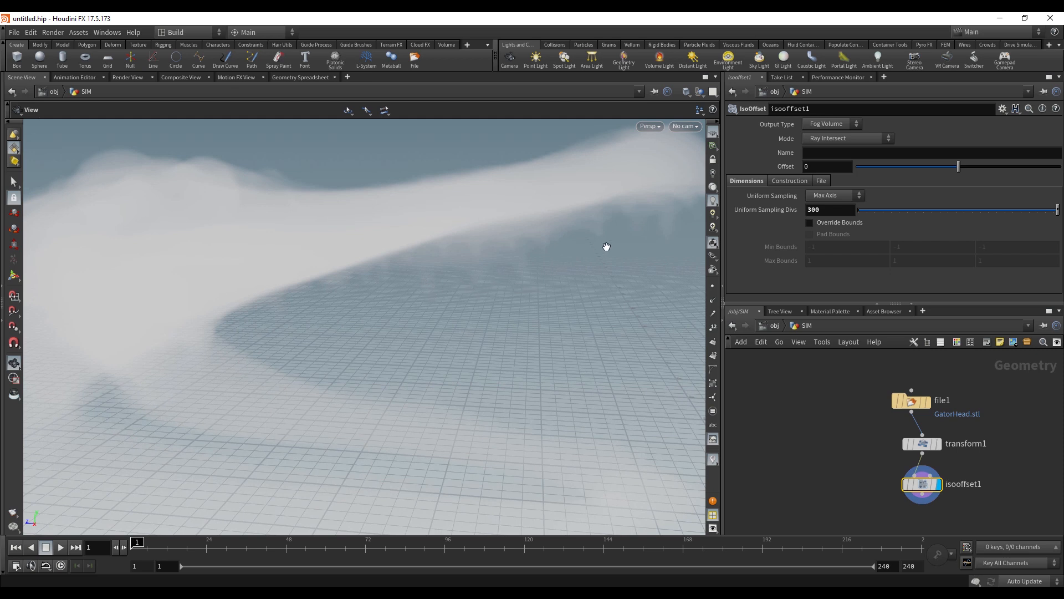
right_click_drag(607, 246, 544, 427)
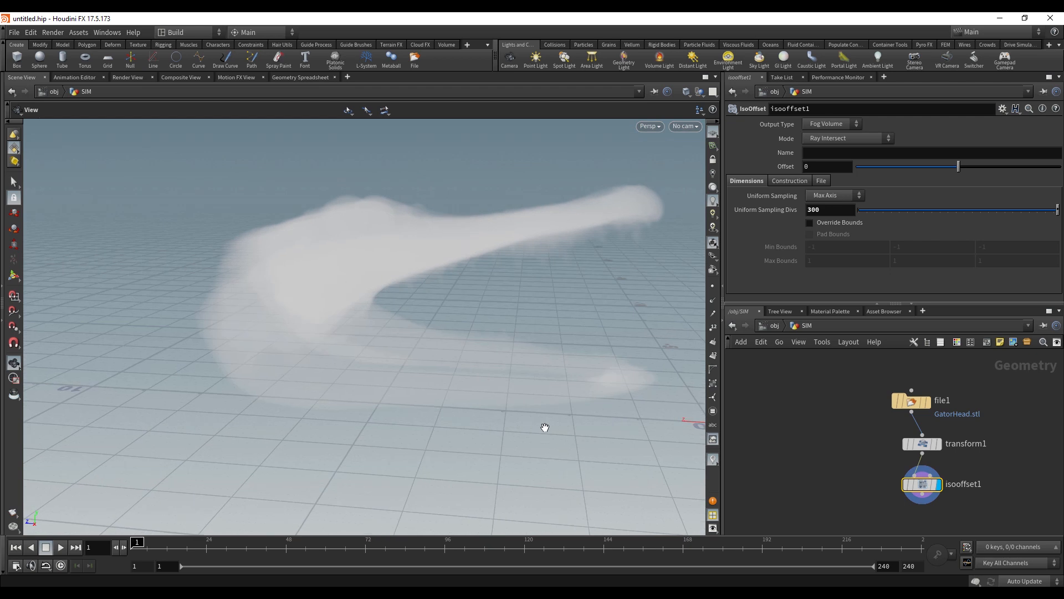
left_click_drag(524, 370, 490, 365)
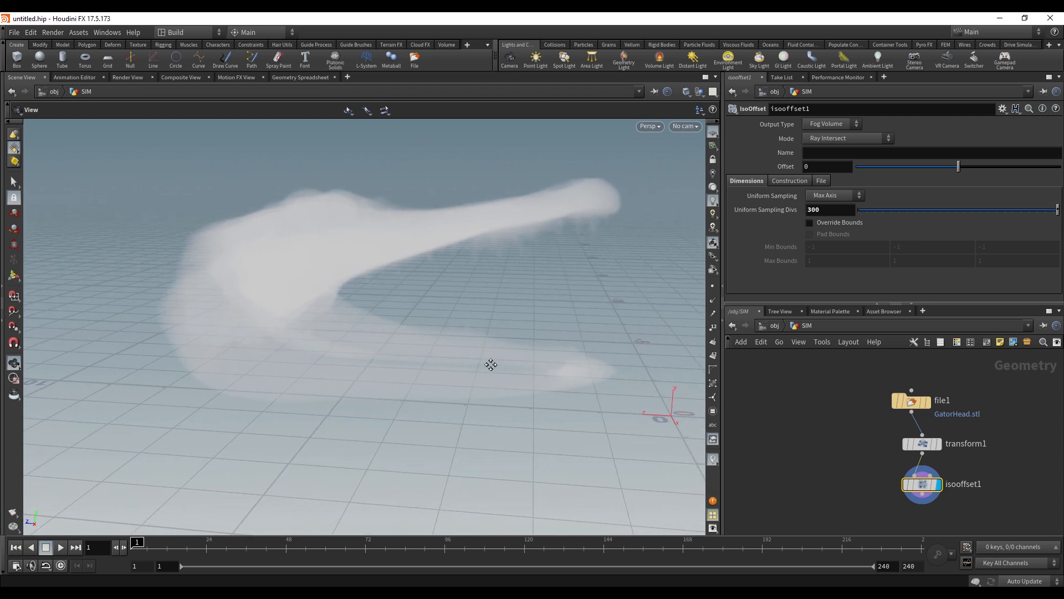
- Add a Points from Volume node wired to the IsoOffset node's output and display its points
scroll(886, 514, "down", 1)
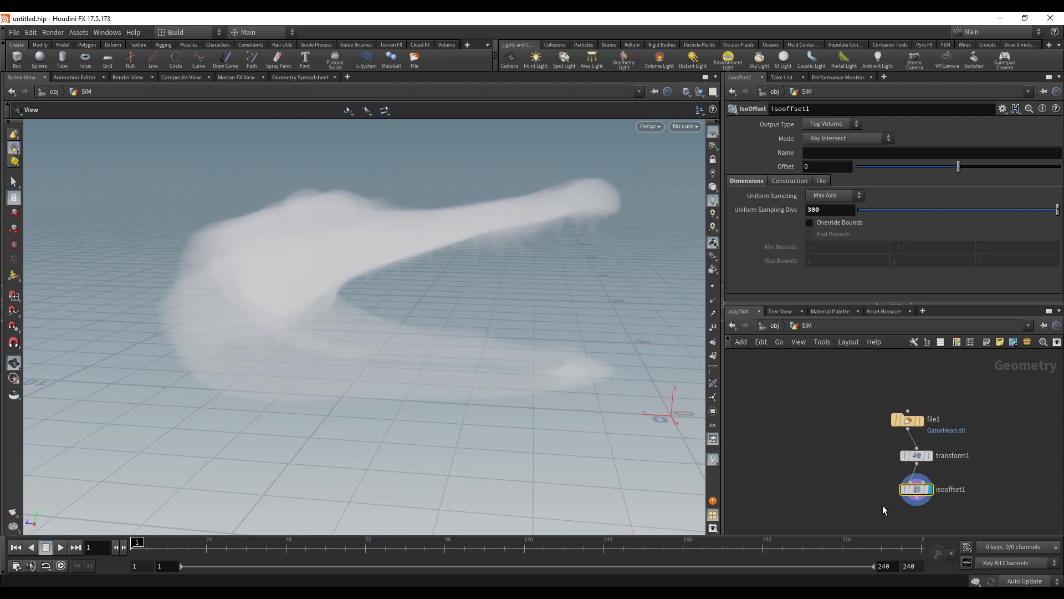
middle_click_drag(882, 505, 893, 430)
scroll(913, 434, "up", 3)
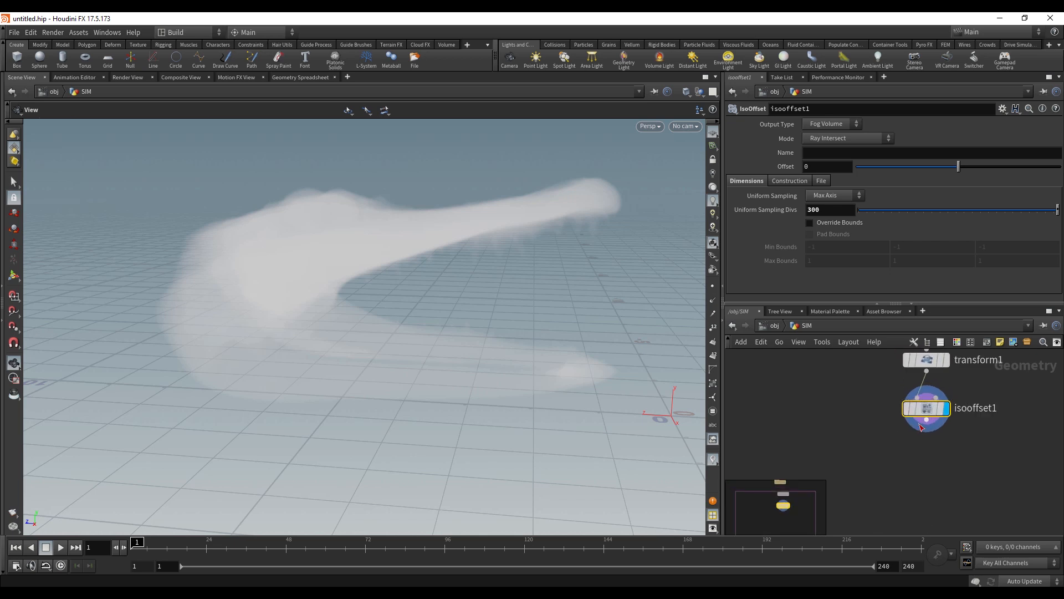
left_click(926, 420)
key("Tab")
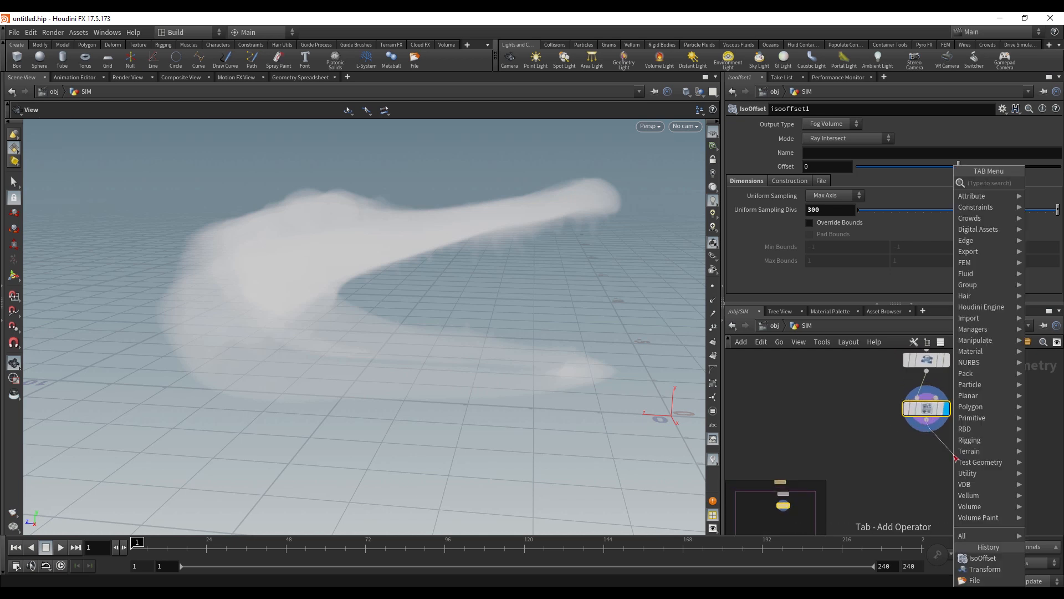
type("POINTS FROM")
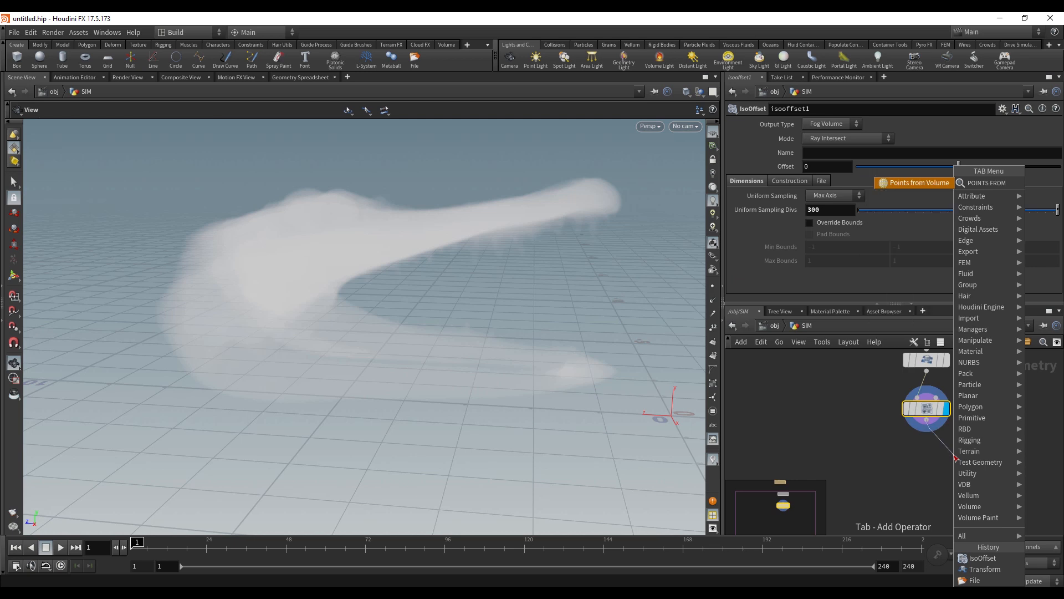
key("Return")
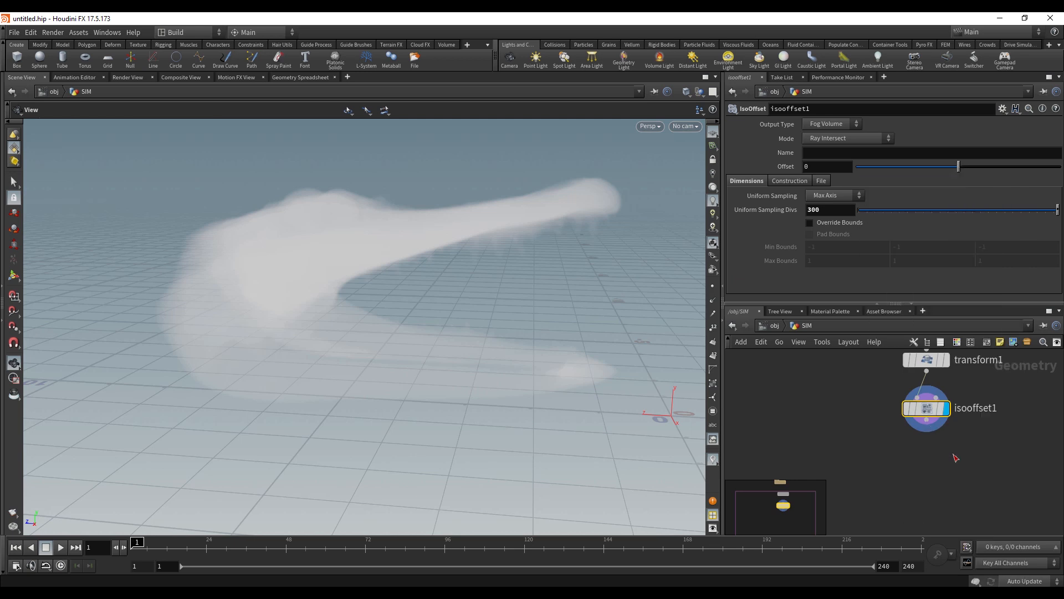
left_click(954, 456)
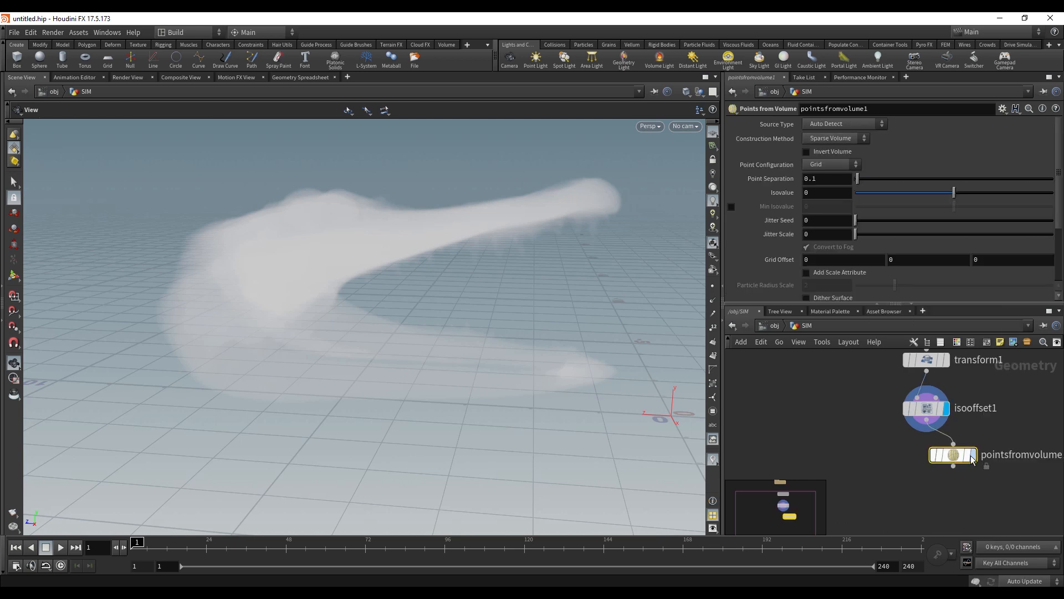
left_click(972, 455)
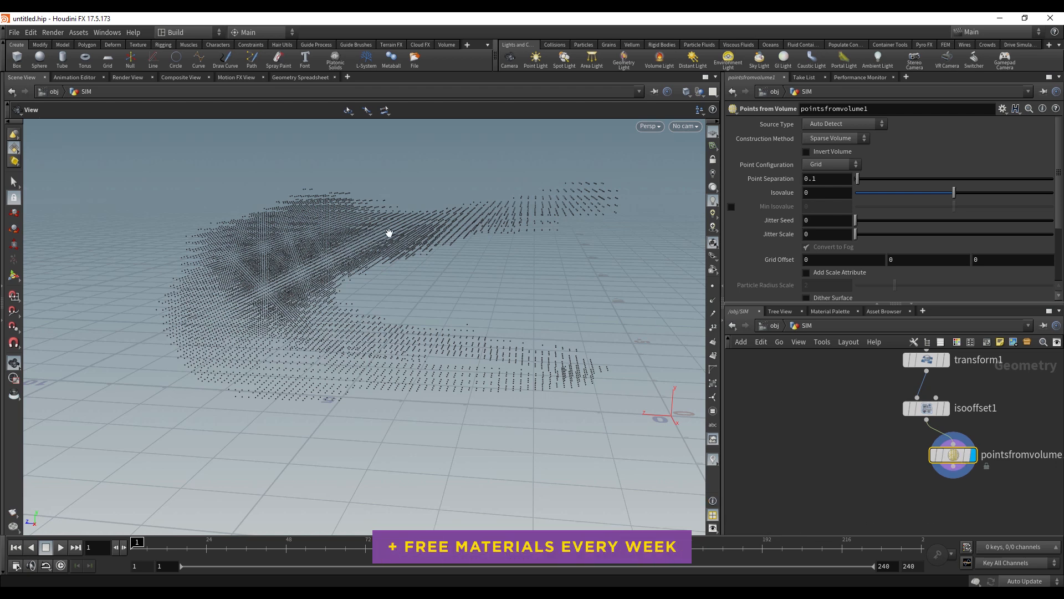
left_click_drag(389, 233, 349, 240)
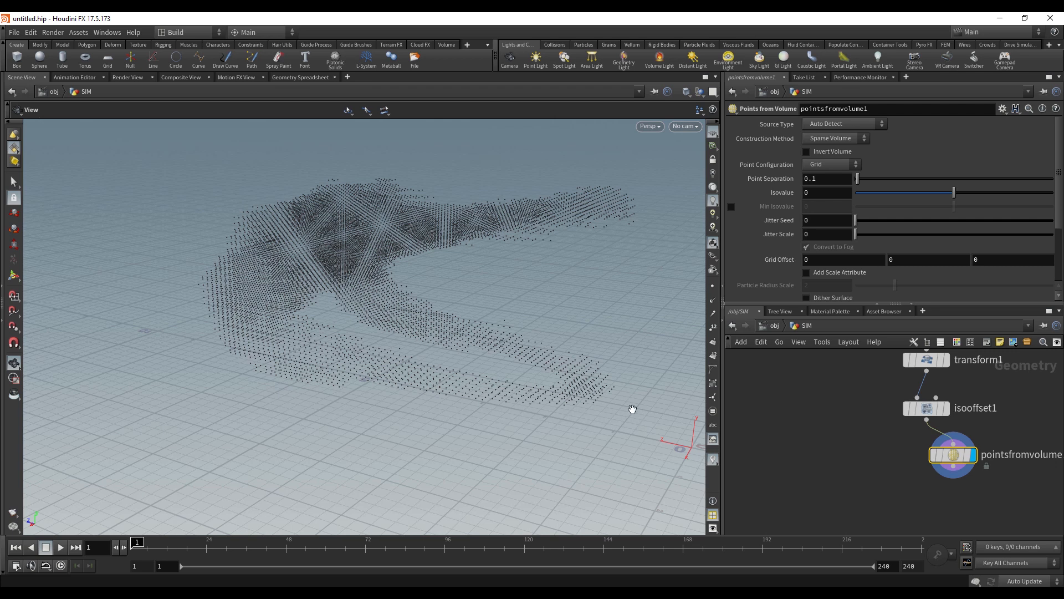
- Set the Points from Volume node's Source Type to Fog and Point Separation to 0.04, and inspect the denser points
middle_click(952, 457)
left_click(826, 125)
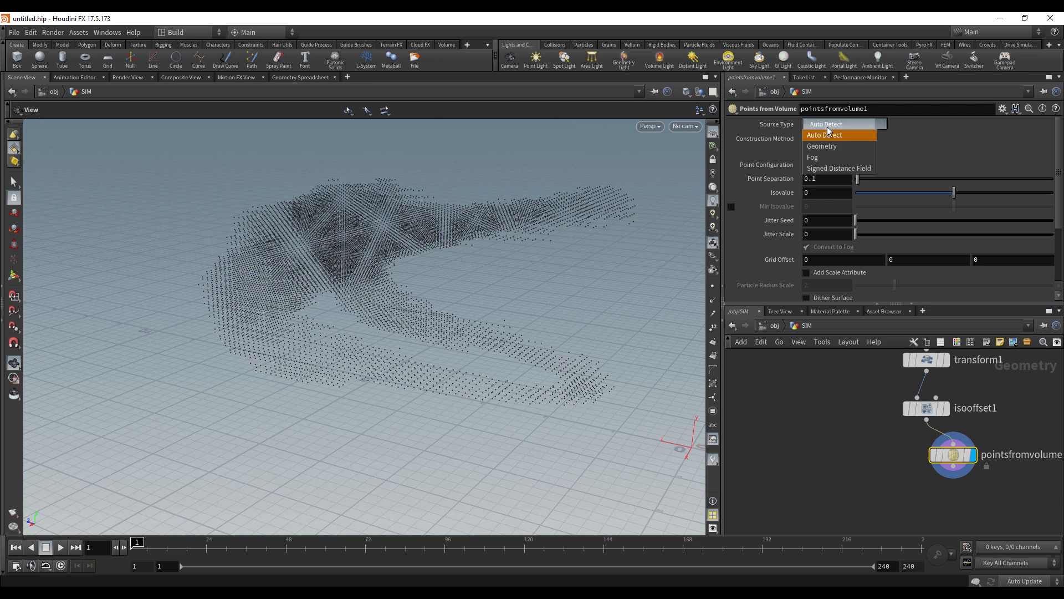
left_click(827, 159)
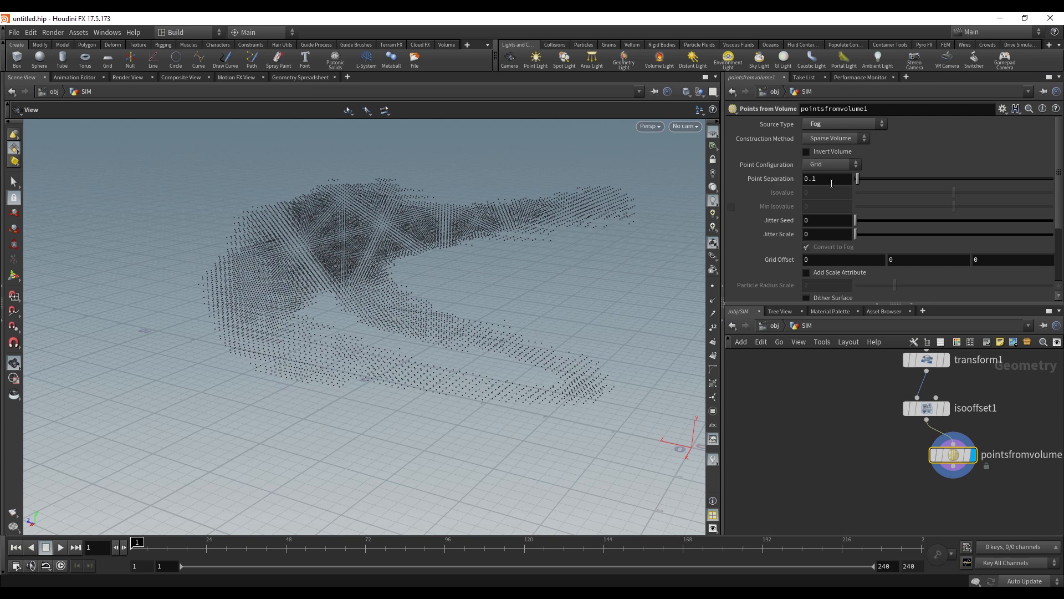
left_click_drag(831, 183, 802, 184)
type("0.04")
key("Return")
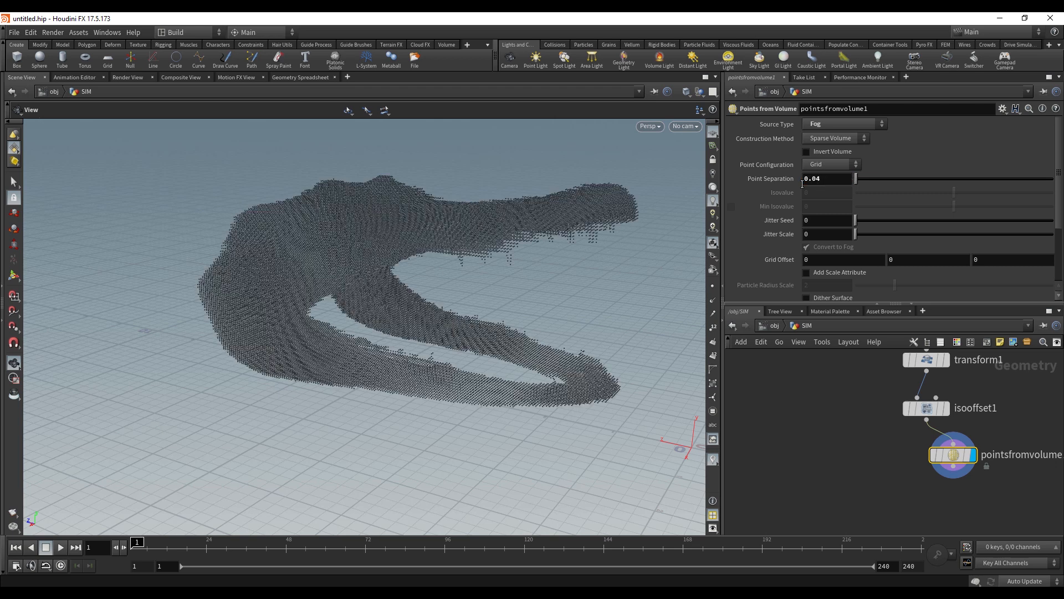
left_click_drag(551, 203, 522, 327)
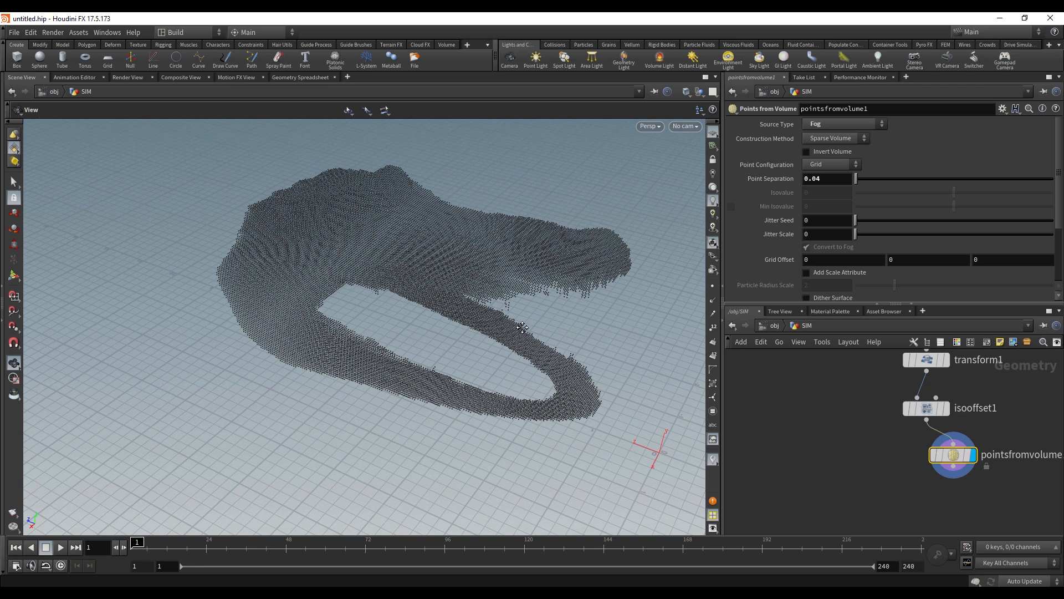
middle_click(951, 456)
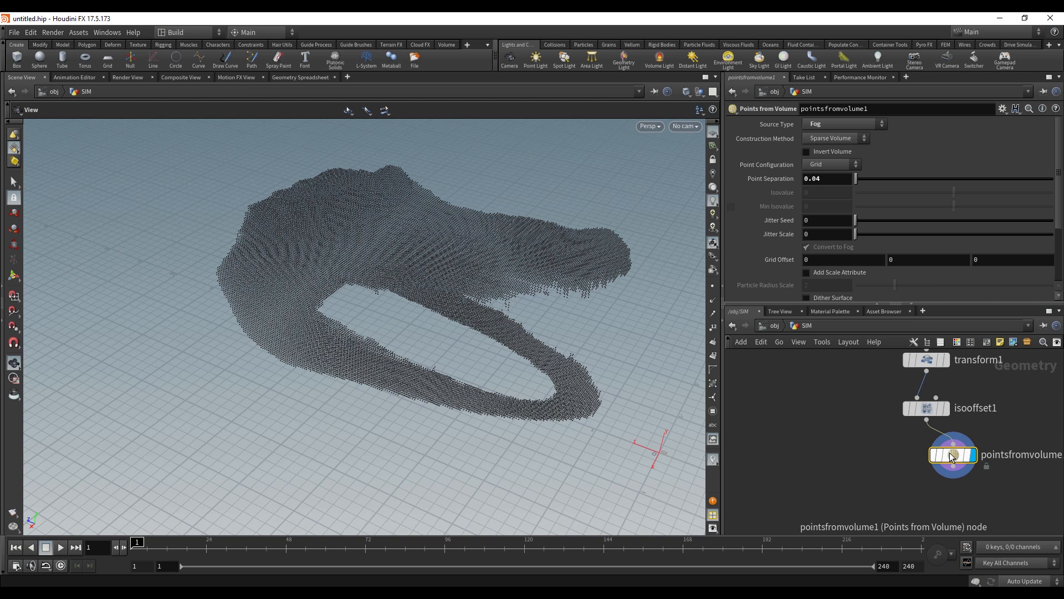
- Add a POP Network wired to the Points from Volume node's output and display it
scroll(951, 457, "down", 1)
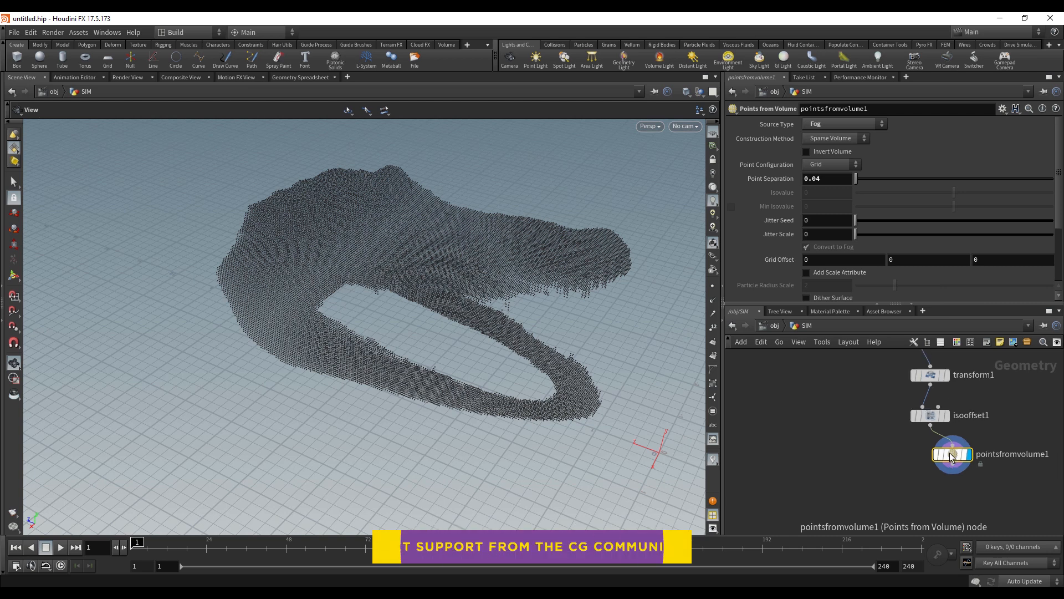
middle_click_drag(975, 440, 964, 404)
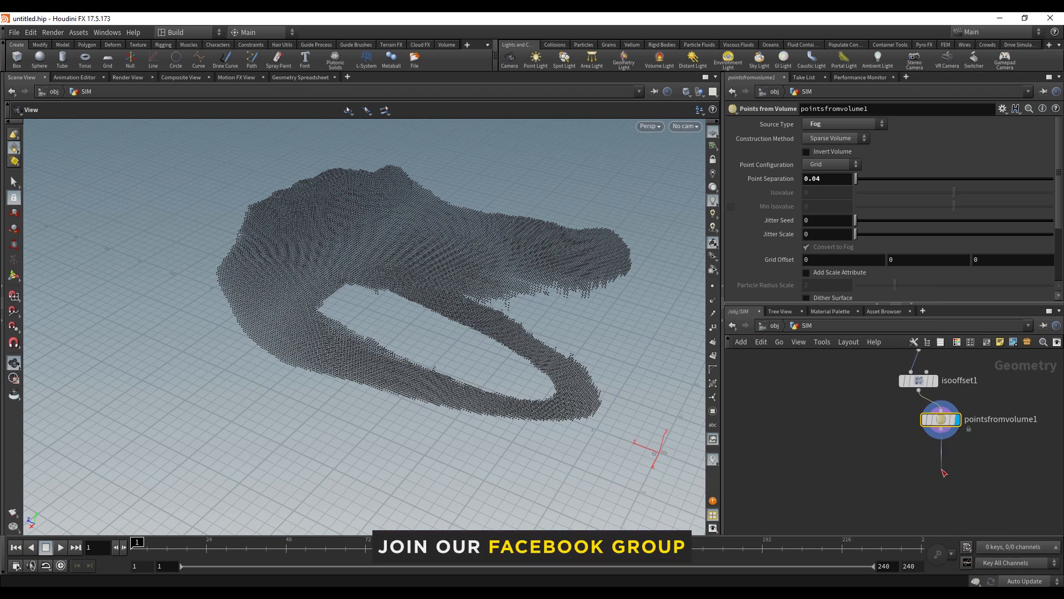
key("Tab")
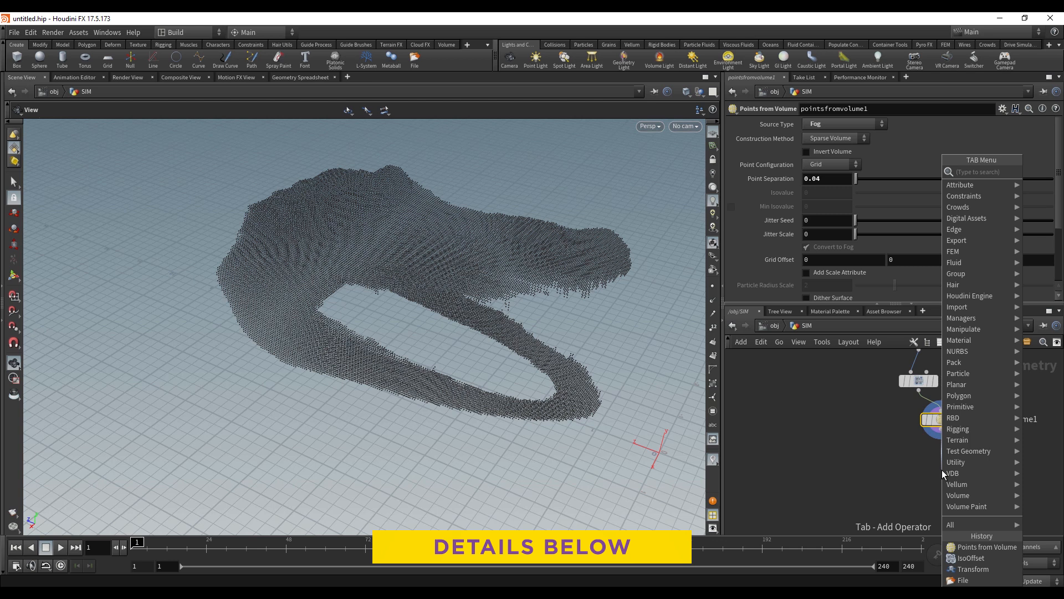
type("pop")
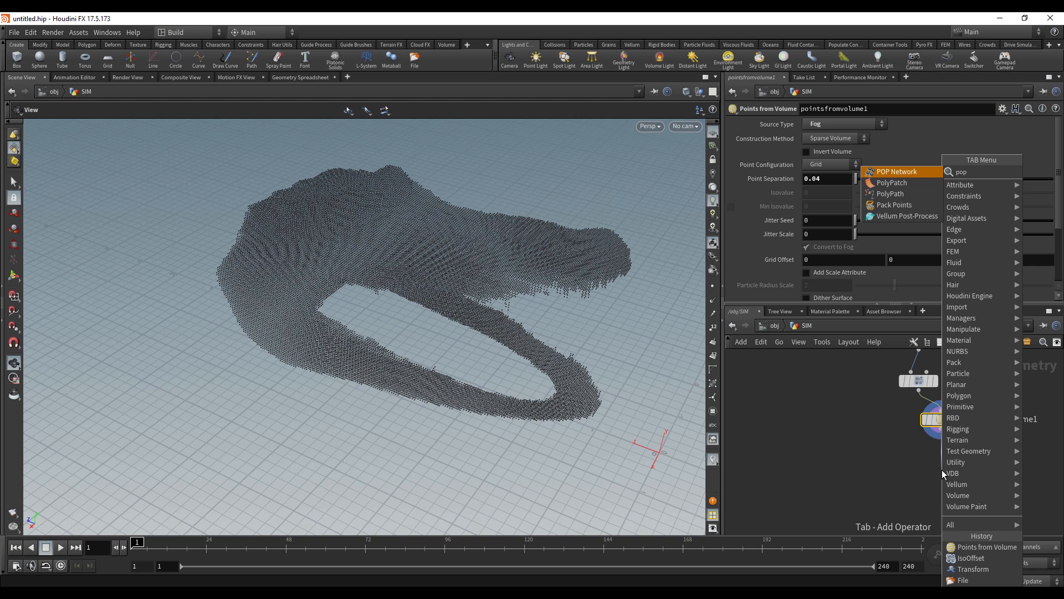
key("Return")
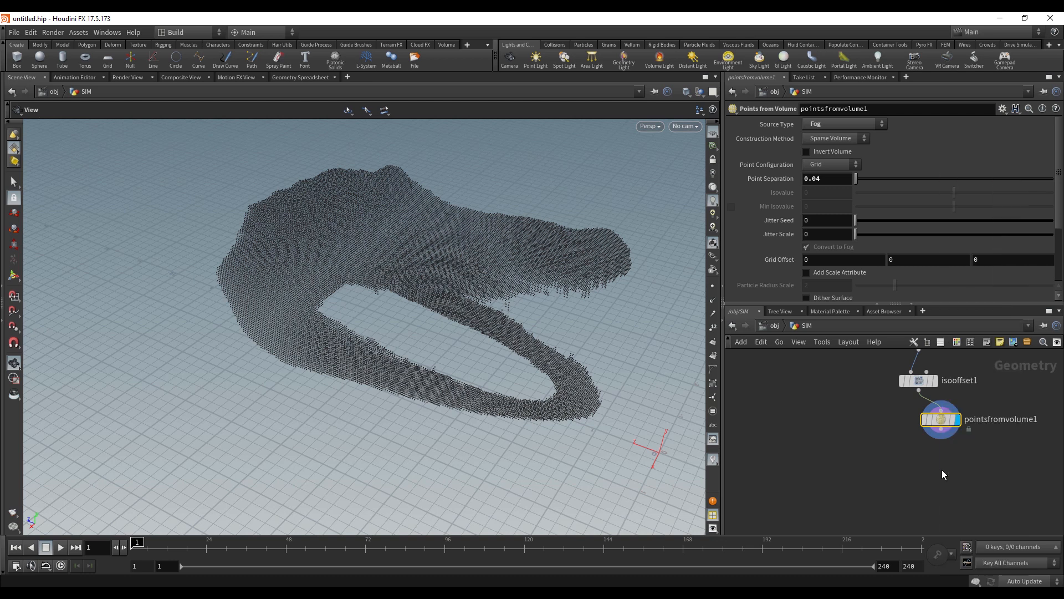
left_click(942, 470)
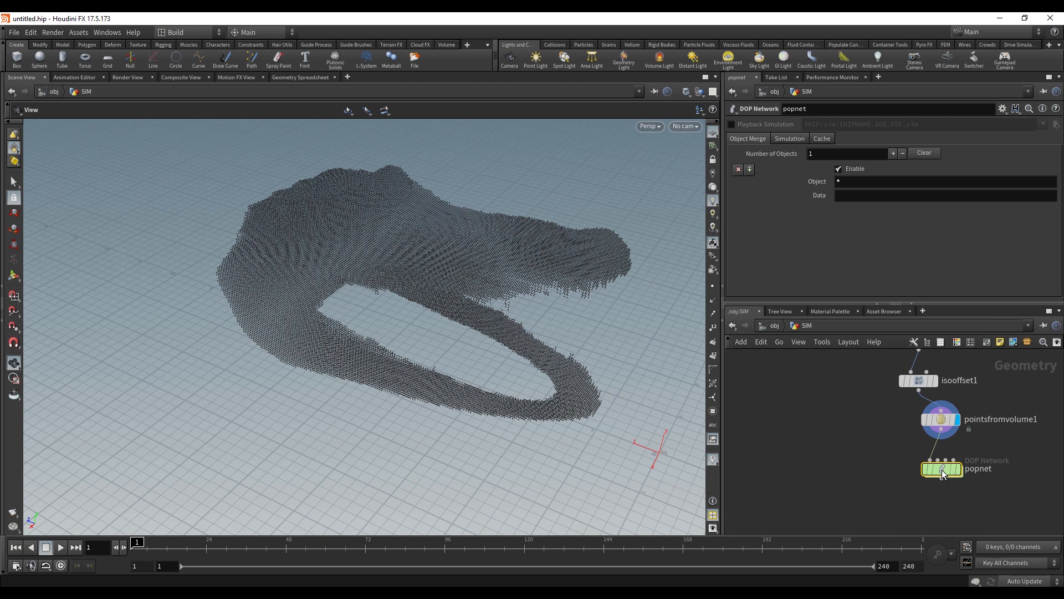
left_click(961, 471)
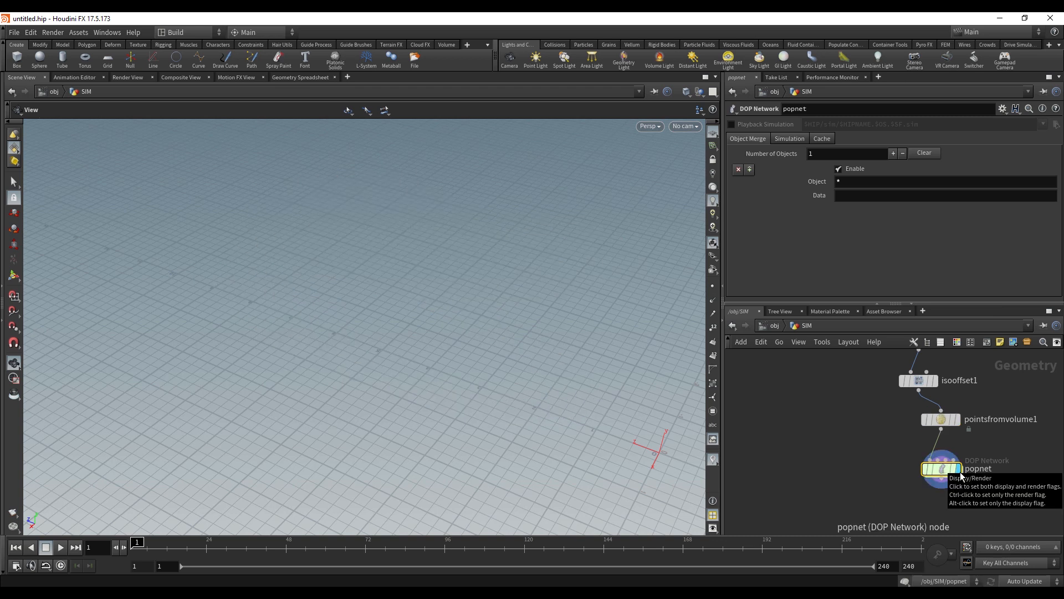
- Inside the POP network, turn off the guide of the source_first_input POP Source
double_click(941, 469)
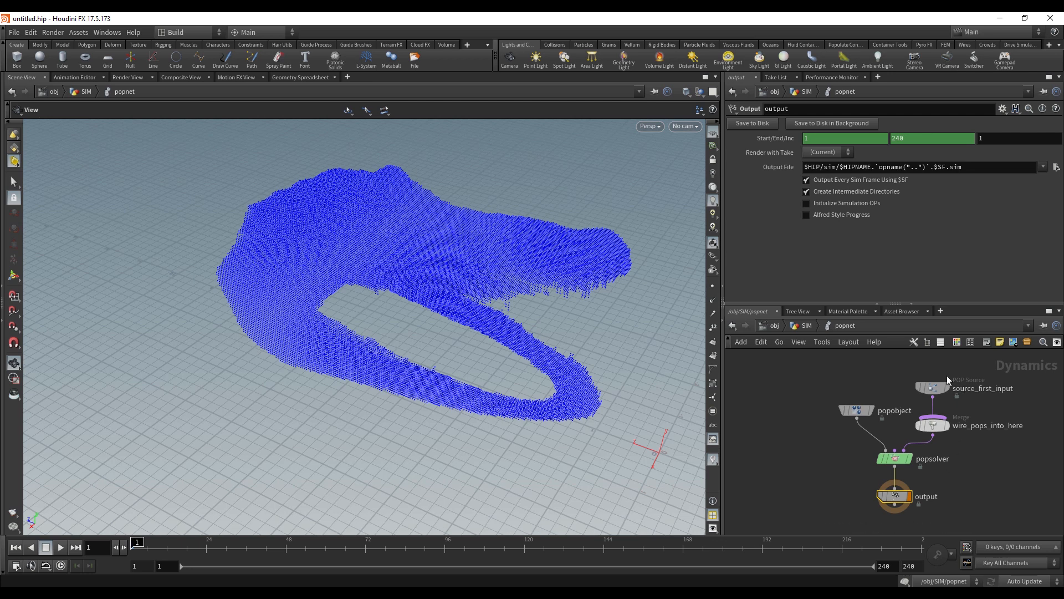
left_click(929, 387)
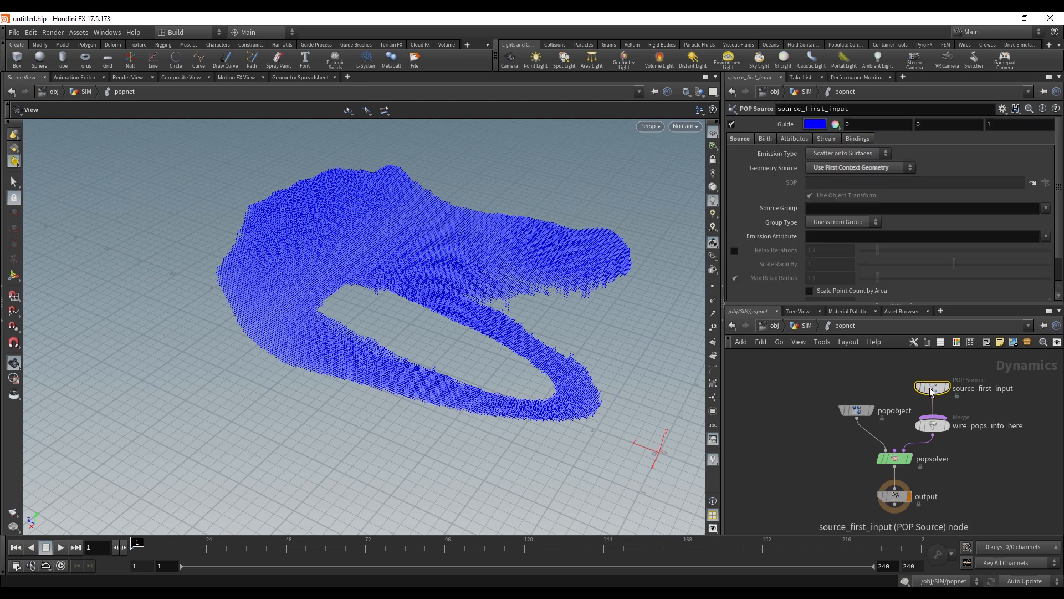
left_click(731, 124)
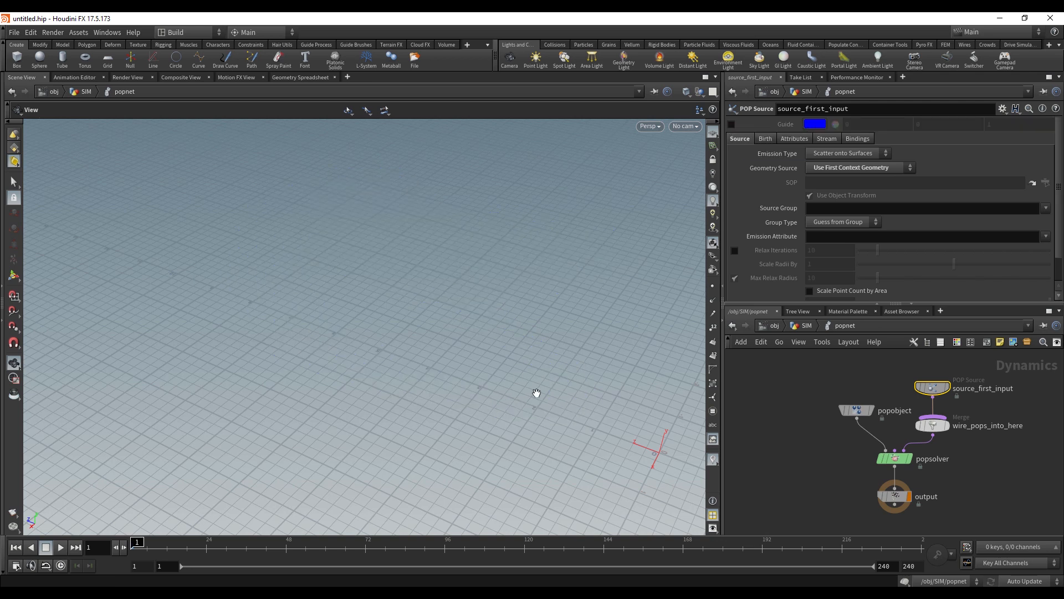
left_click_drag(537, 393, 551, 428)
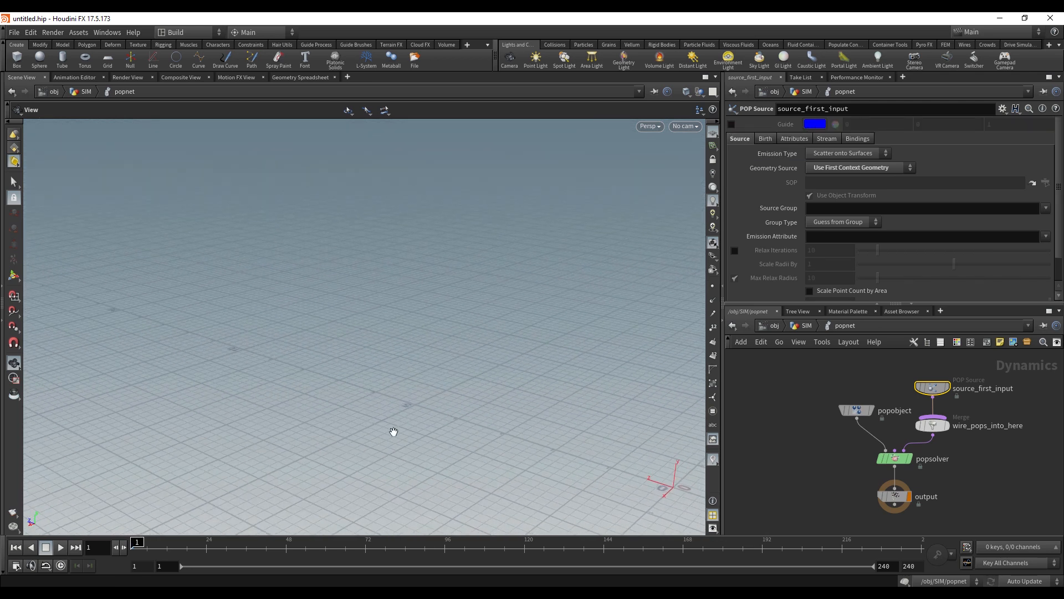
- Play the particle simulation to check the emission and return to the first frame
left_click(61, 547)
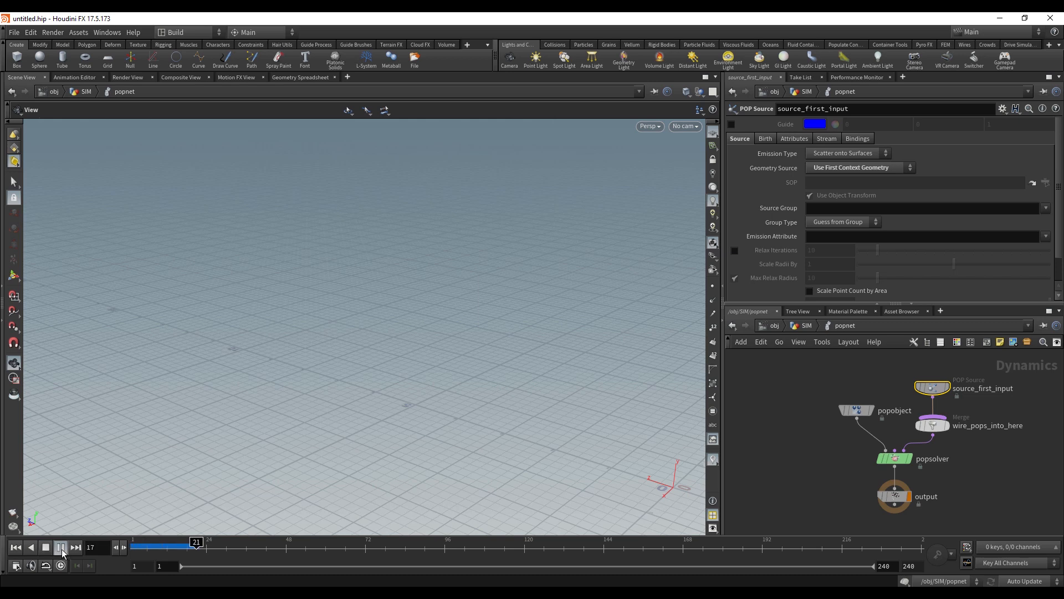
left_click(61, 547)
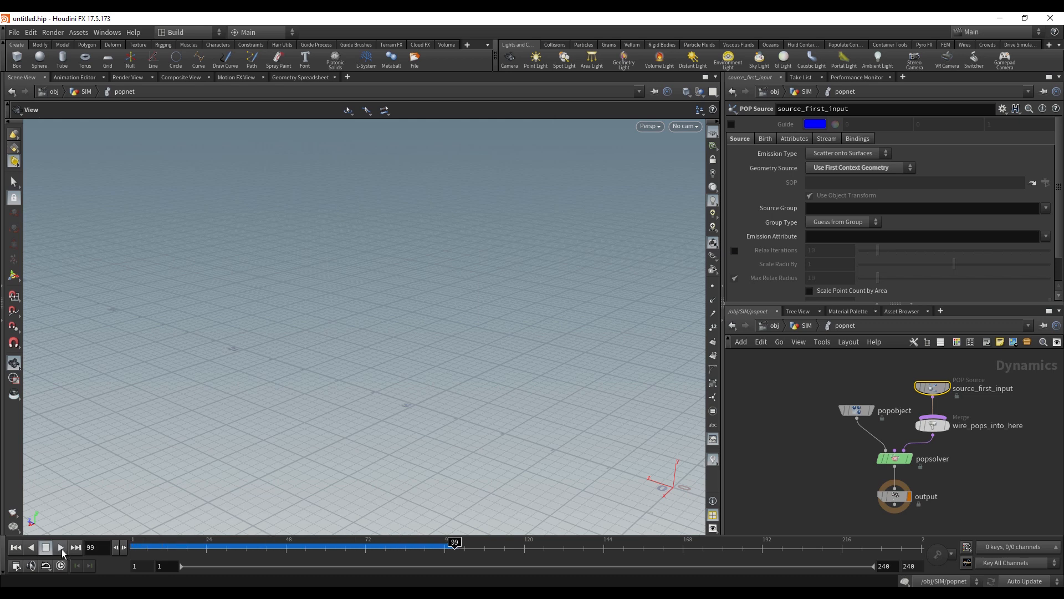
left_click(14, 548)
- Set the POP Source's Emission Type to All Geometry and inspect the emitted particles
left_click(839, 154)
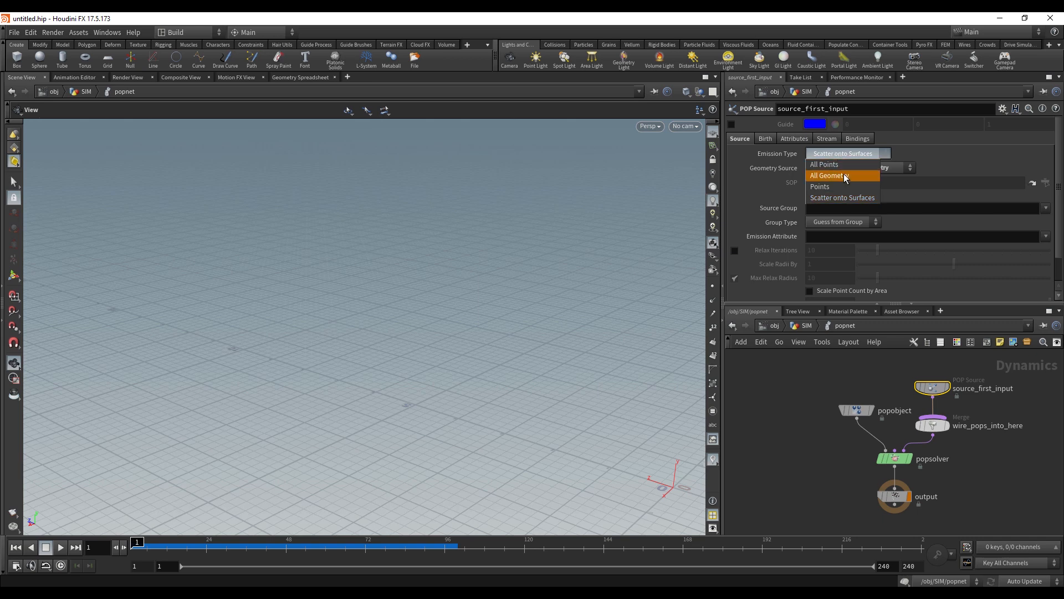
left_click(843, 176)
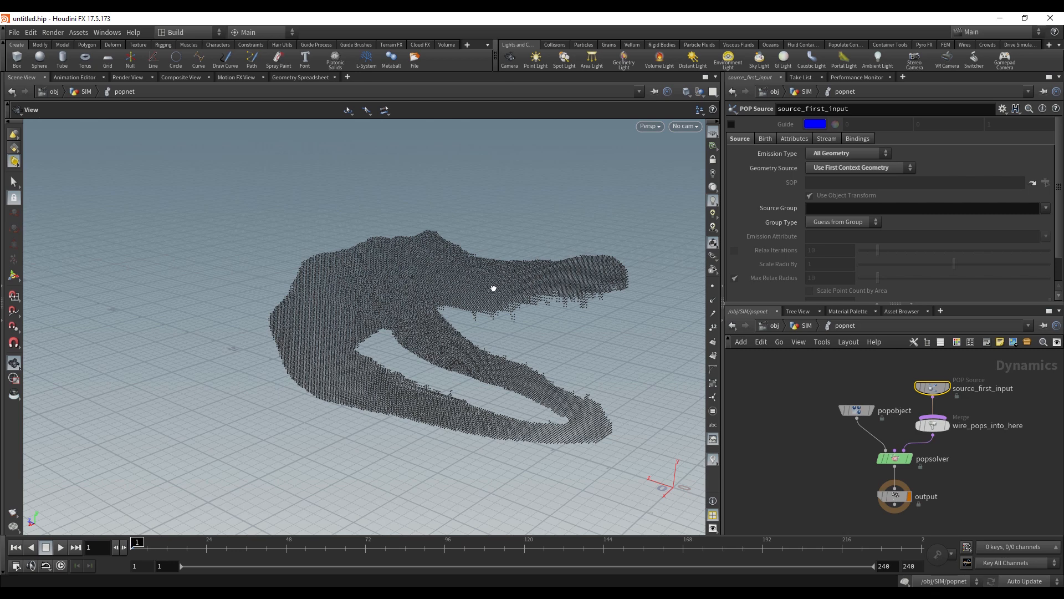
mouse_move(494, 290)
left_mouse_down()
mouse_move(478, 290)
mouse_move(485, 283)
mouse_move(486, 300)
left_mouse_up()
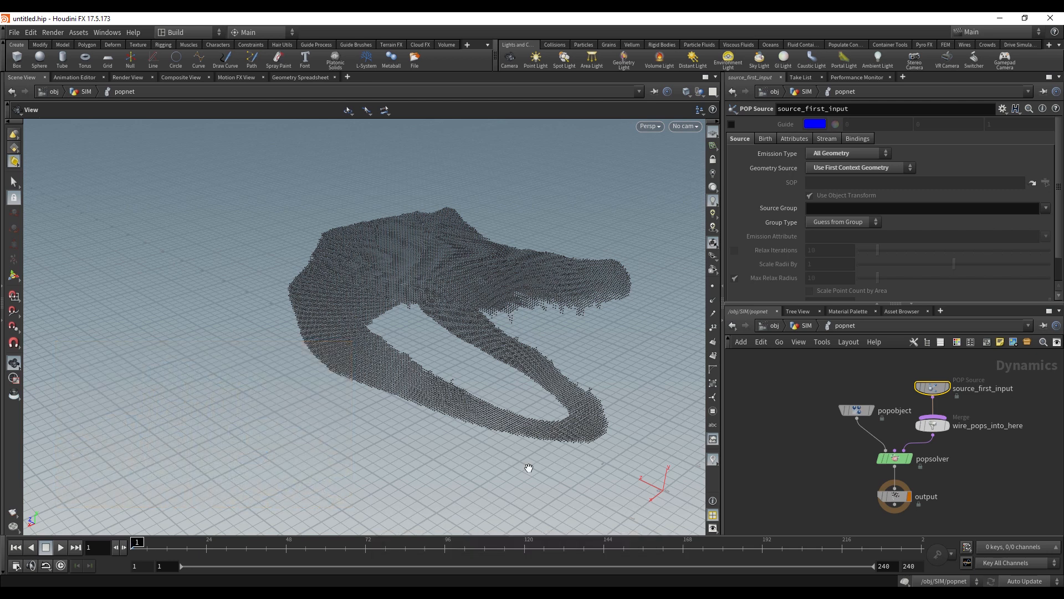
- Return to the SIM network and add a second POP Network wired to the Transform node's output
left_click(802, 328)
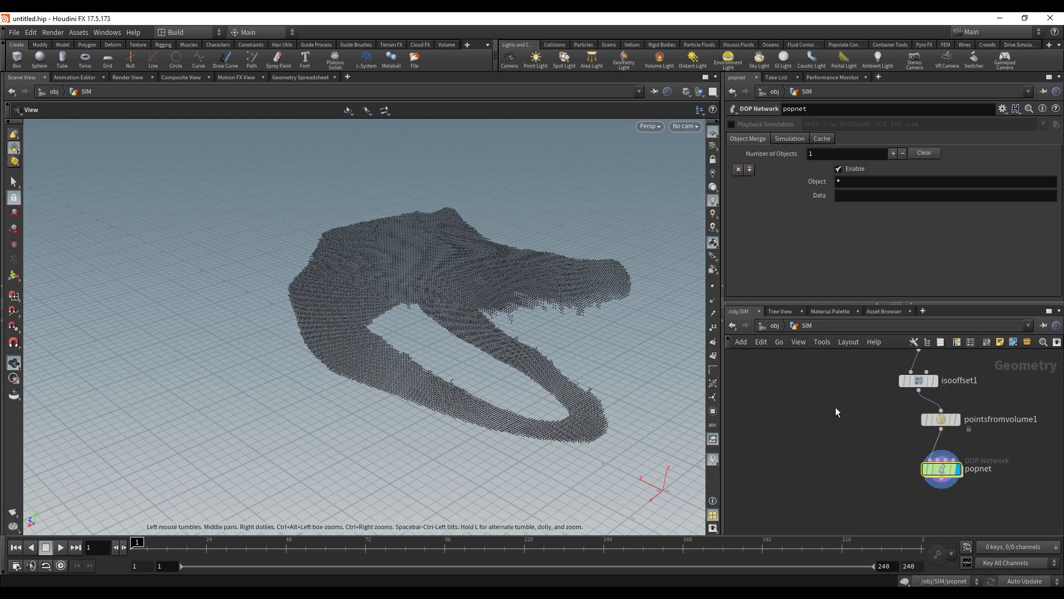
scroll(836, 407, "down", 2)
middle_click_drag(841, 416, 857, 448)
left_click_drag(921, 383, 826, 426)
key("Tab")
type("pop")
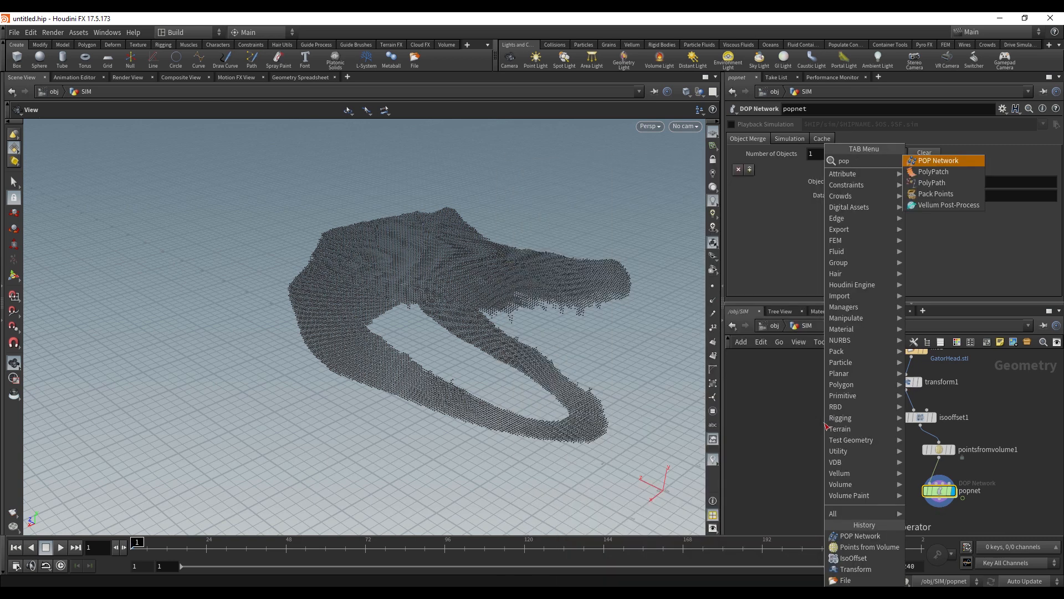
key("Return")
left_click(826, 425)
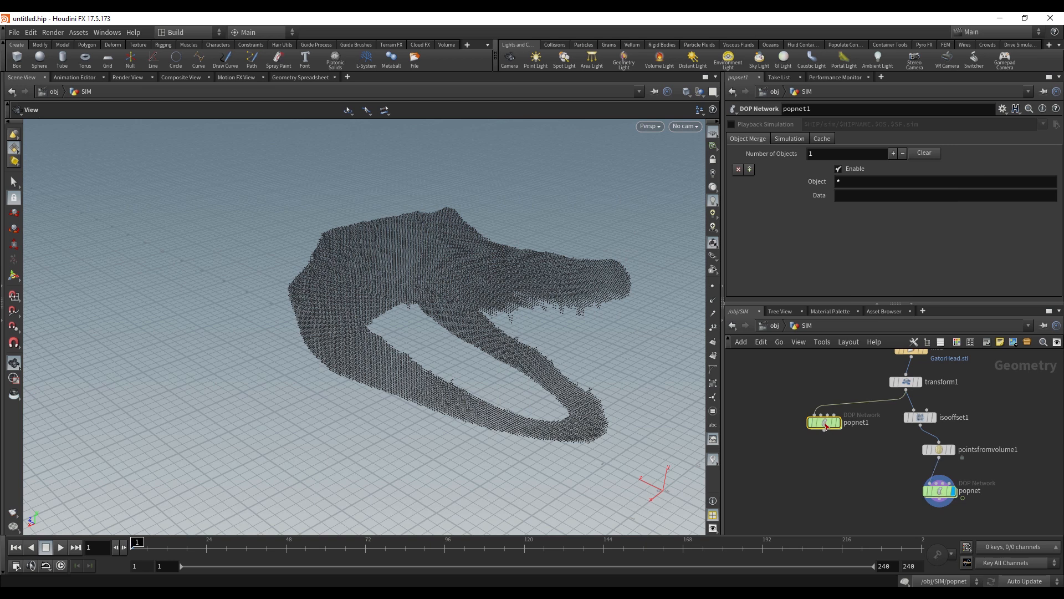
- Rename the second POP Network as scatter and display it
double_click(849, 423)
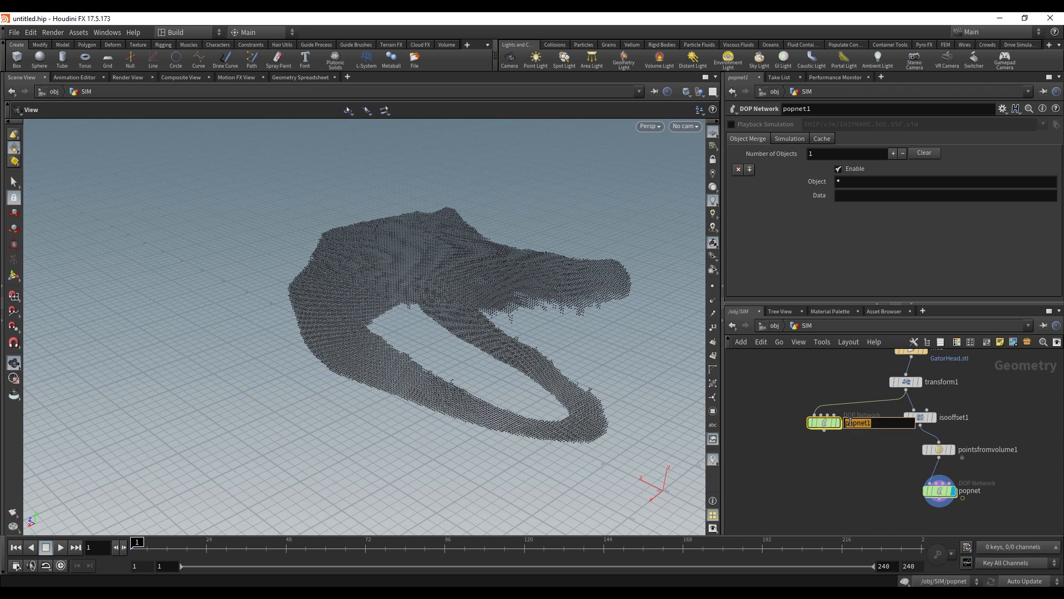
type("scatter")
key("Return")
left_click(837, 423)
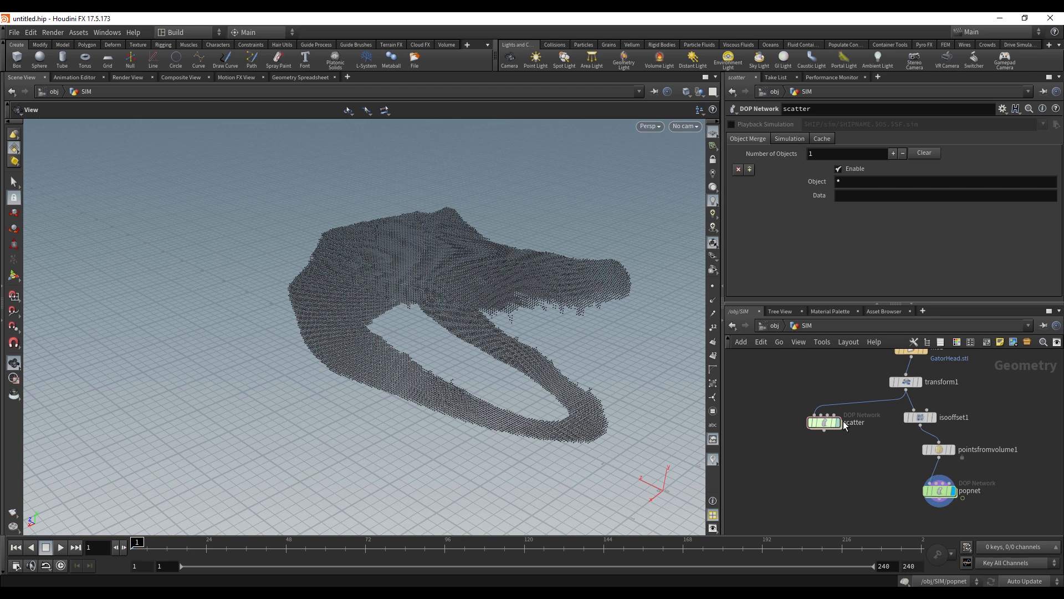
- Inside the scatter network, turn off the source_first_input guide and inspect the particles scattered on the surface
double_click(826, 424)
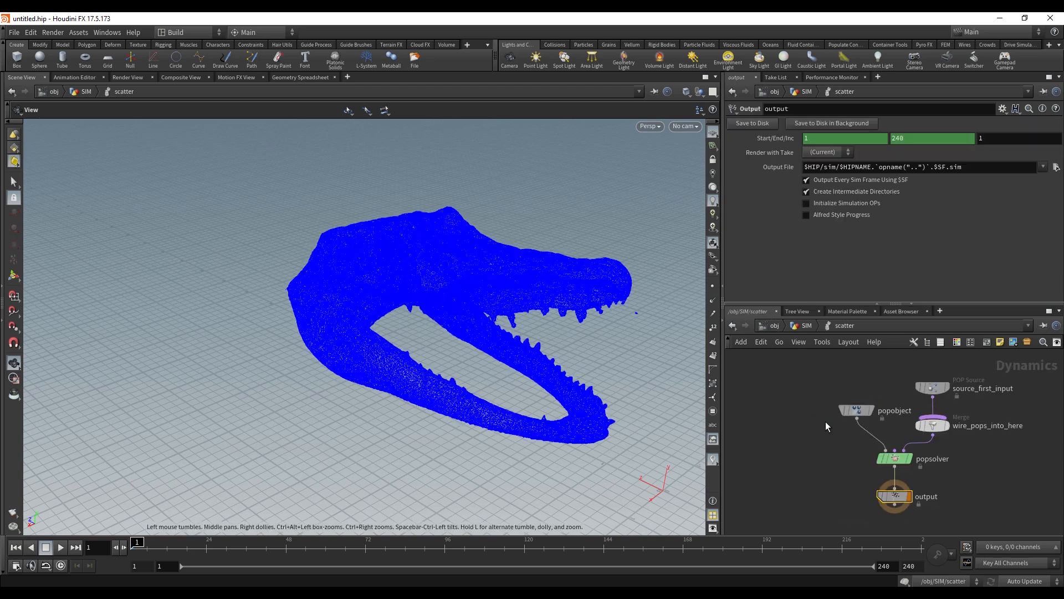
left_click(932, 387)
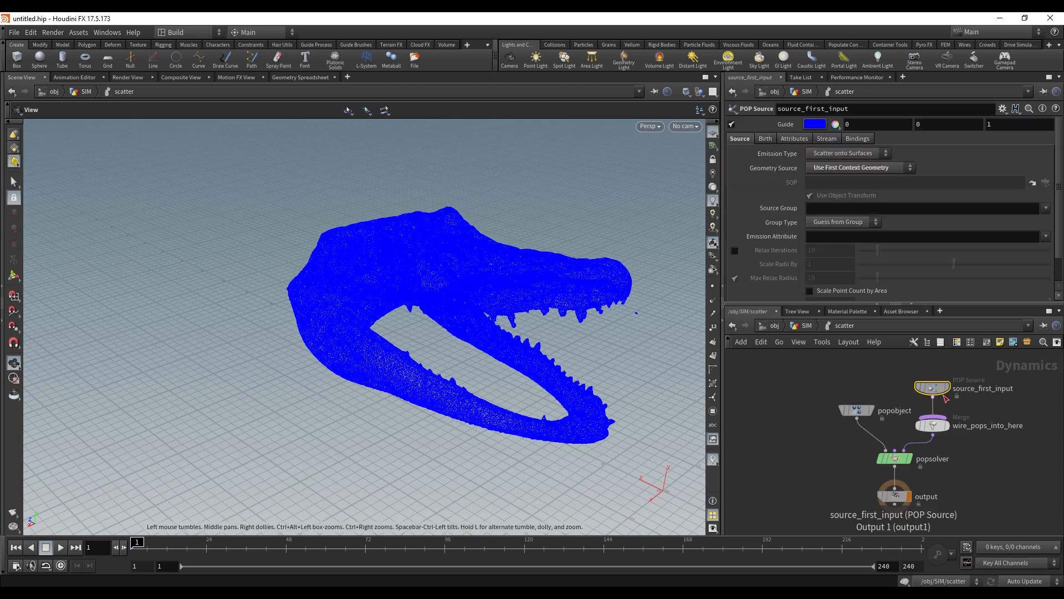
left_click(731, 124)
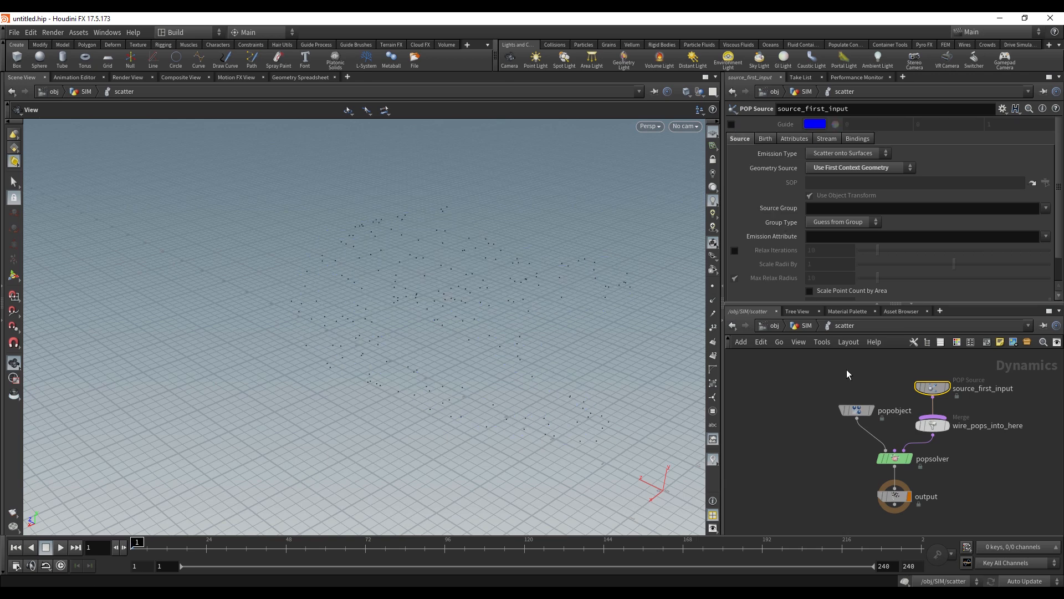
left_click_drag(456, 299, 499, 297)
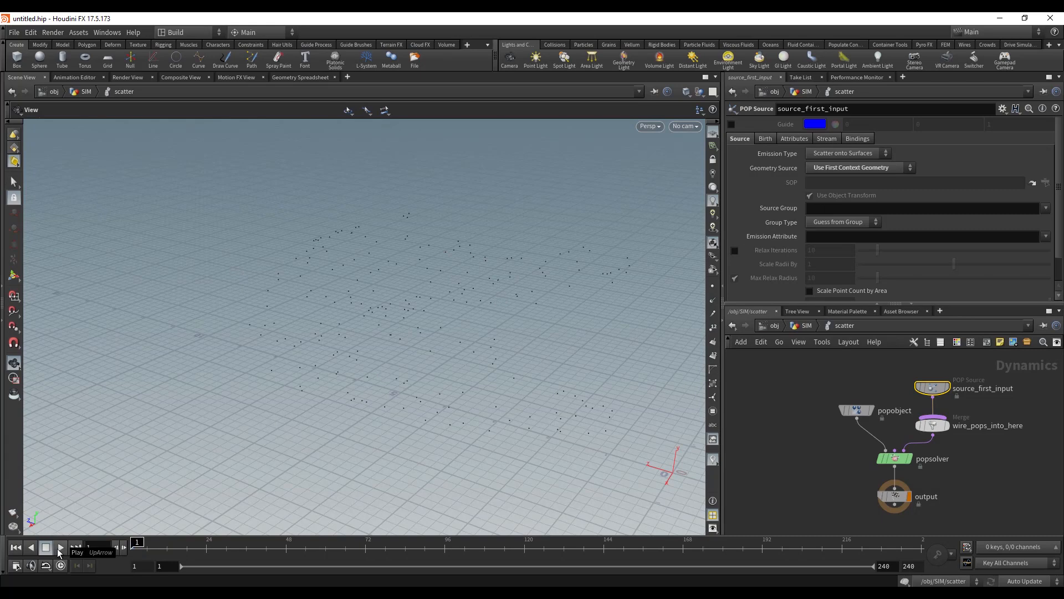
- Turn on real-time playback, play the scatter simulation to examine particle build-up, and return to the first frame
left_click(60, 565)
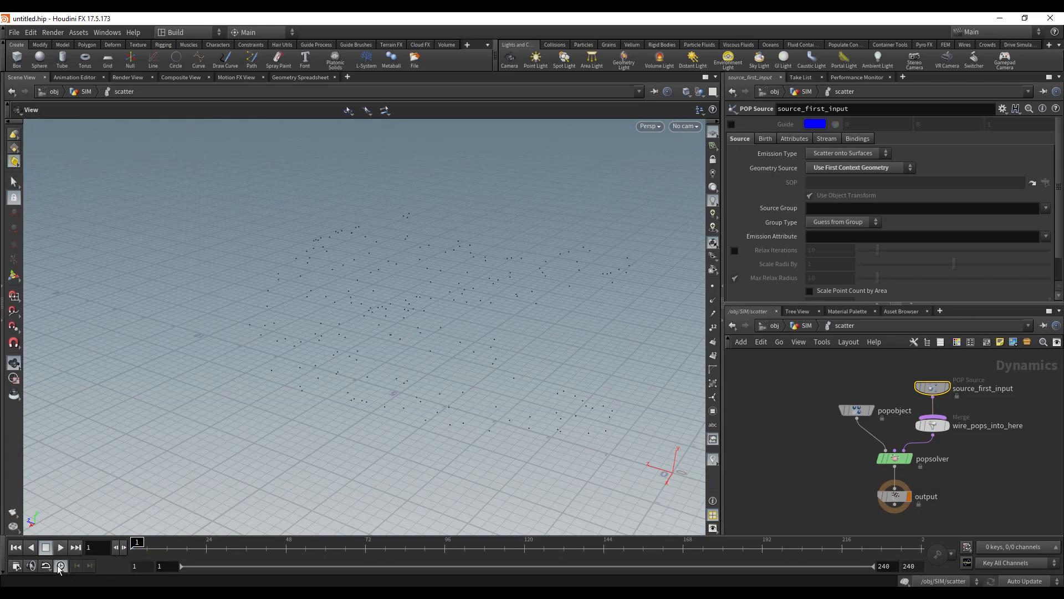
left_click(61, 548)
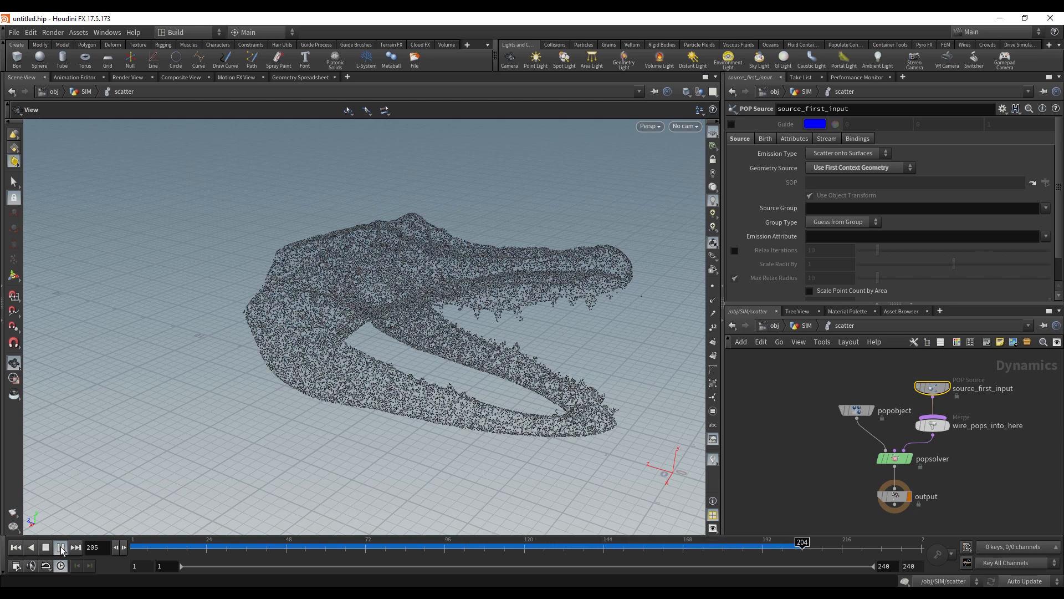
left_click(61, 547)
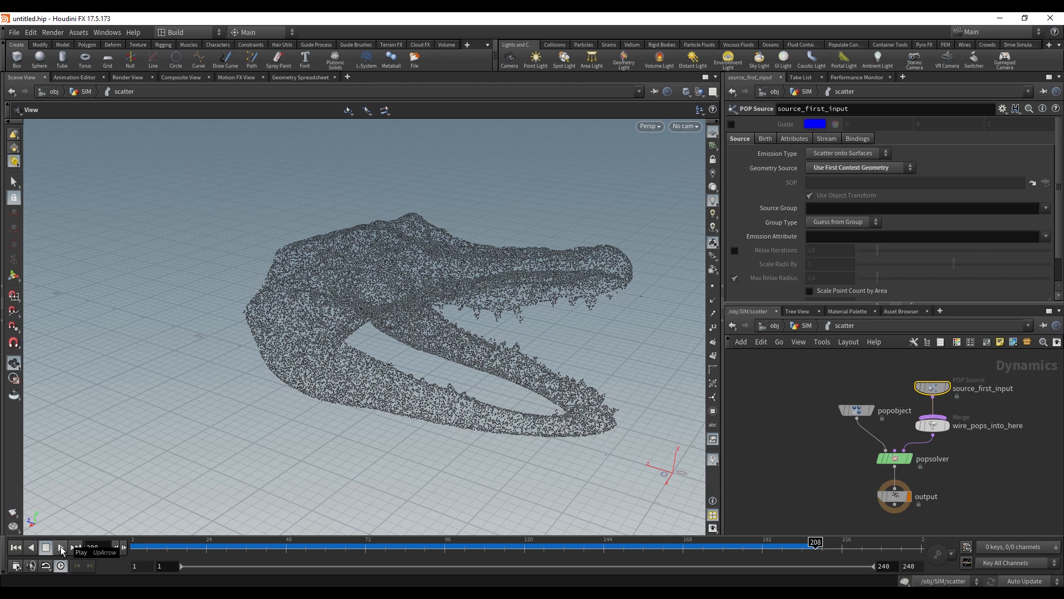
left_click(15, 547)
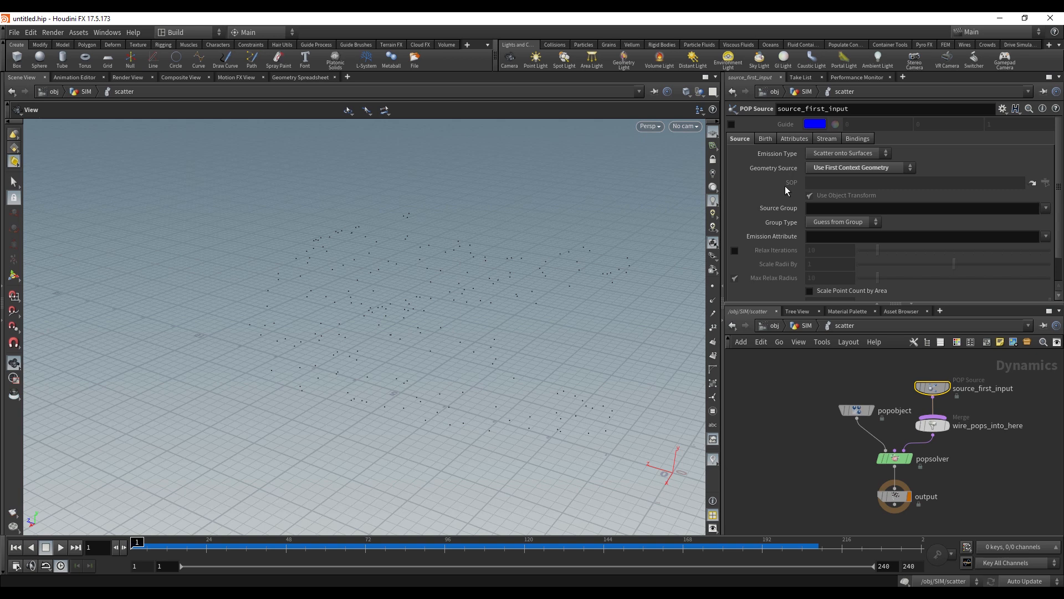
- Set the constant birth rate of source_first_input to 15
left_click(770, 139)
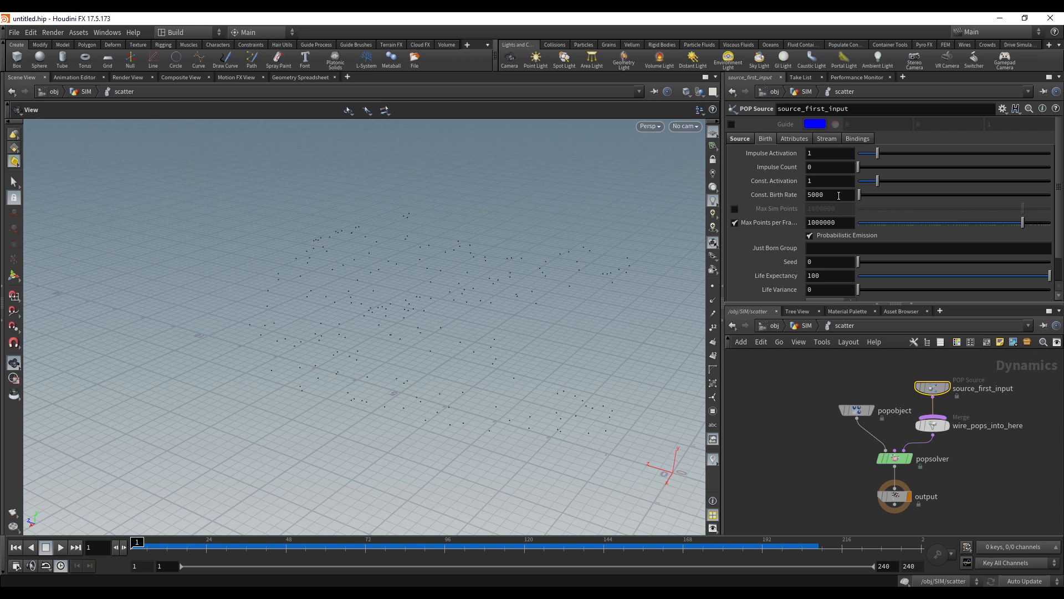
double_click(809, 195)
type("15")
key("Return")
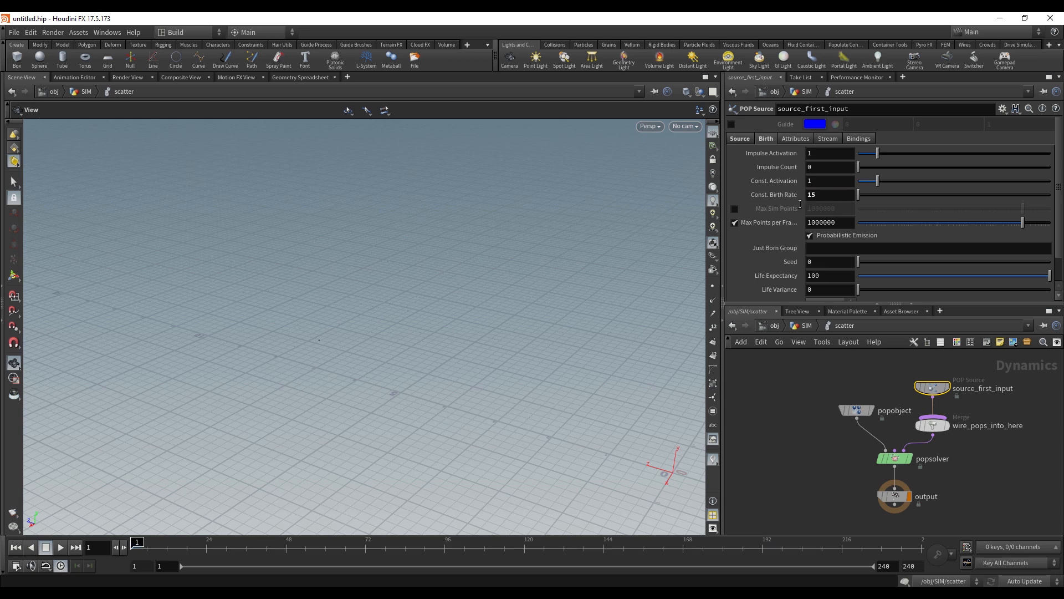
- Play the scatter simulation to check the reduced emission, then stop and return to the first frame
left_click(57, 551)
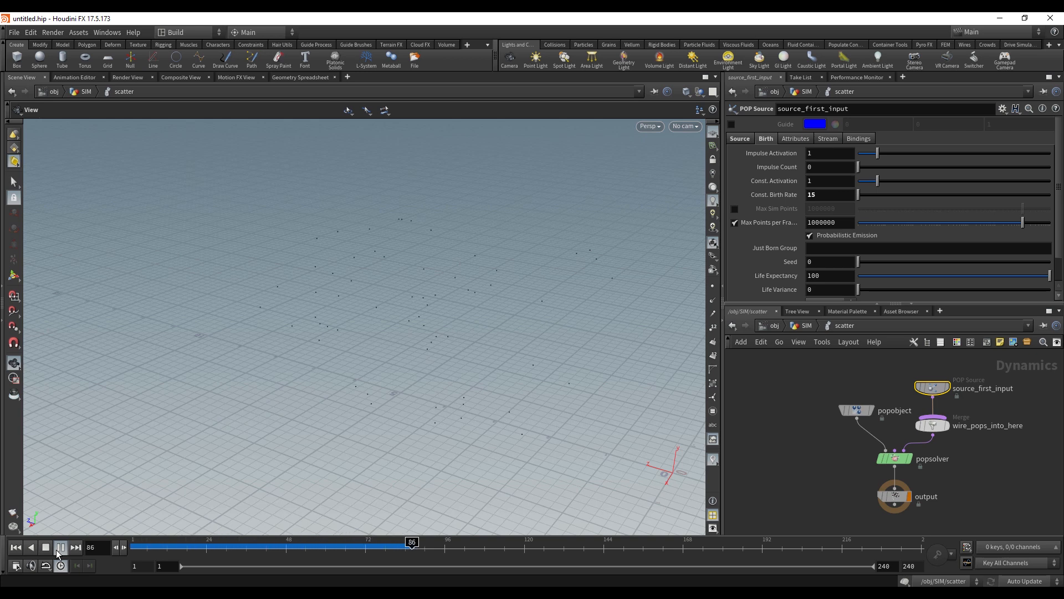
left_click(57, 550)
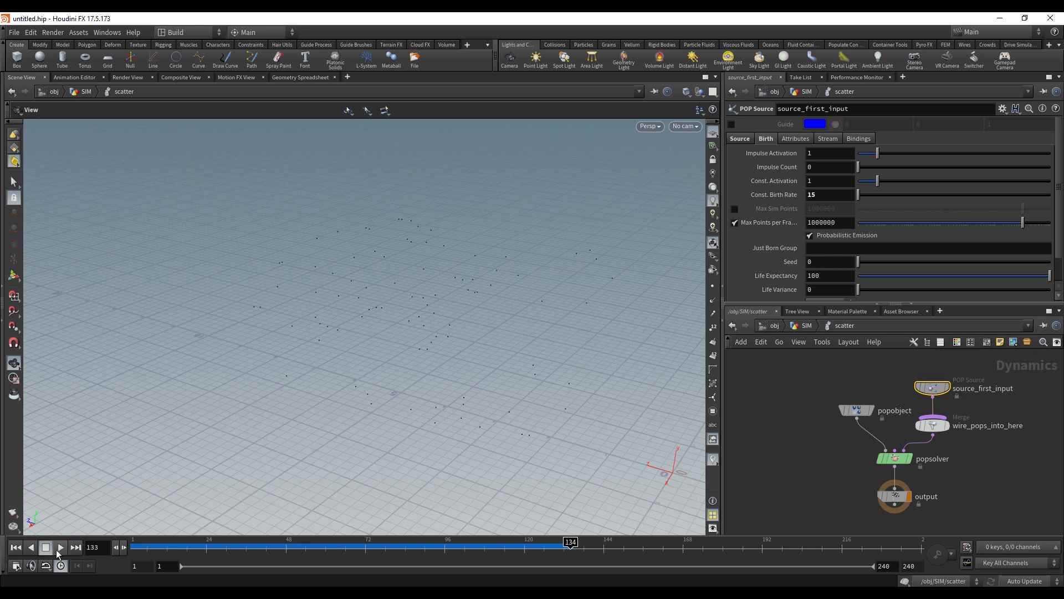
left_click(16, 549)
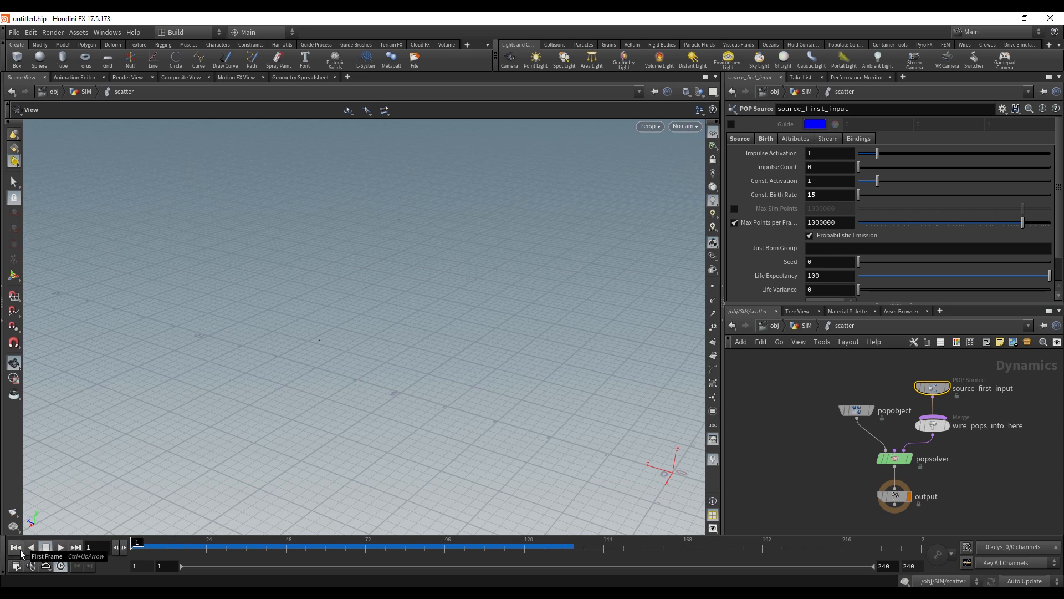
- Return to the SIM network and switch the node connections to the rounded wire style
left_click(802, 326)
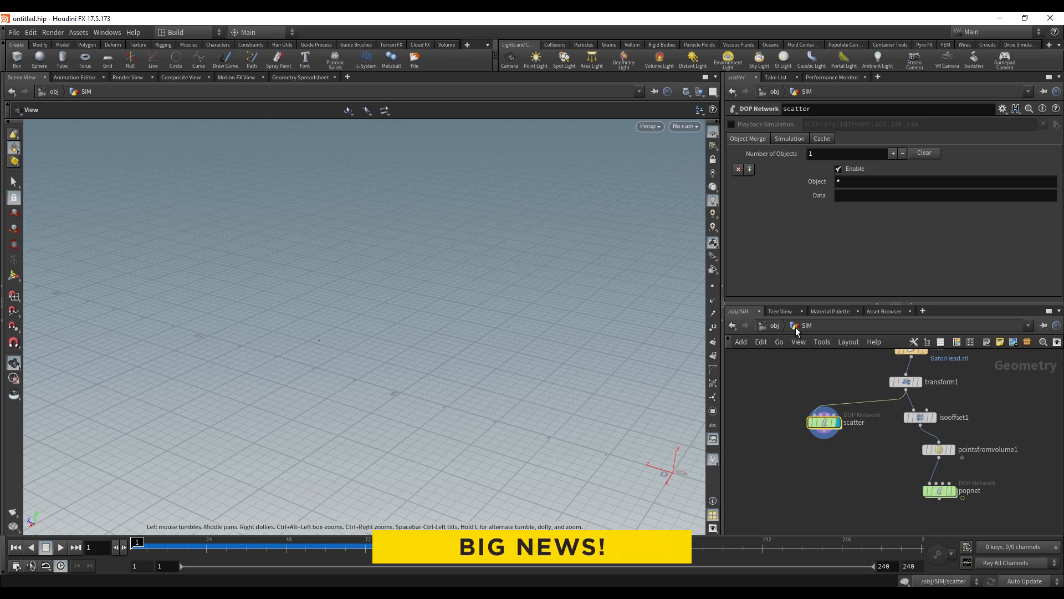
scroll(775, 404, "down", 1)
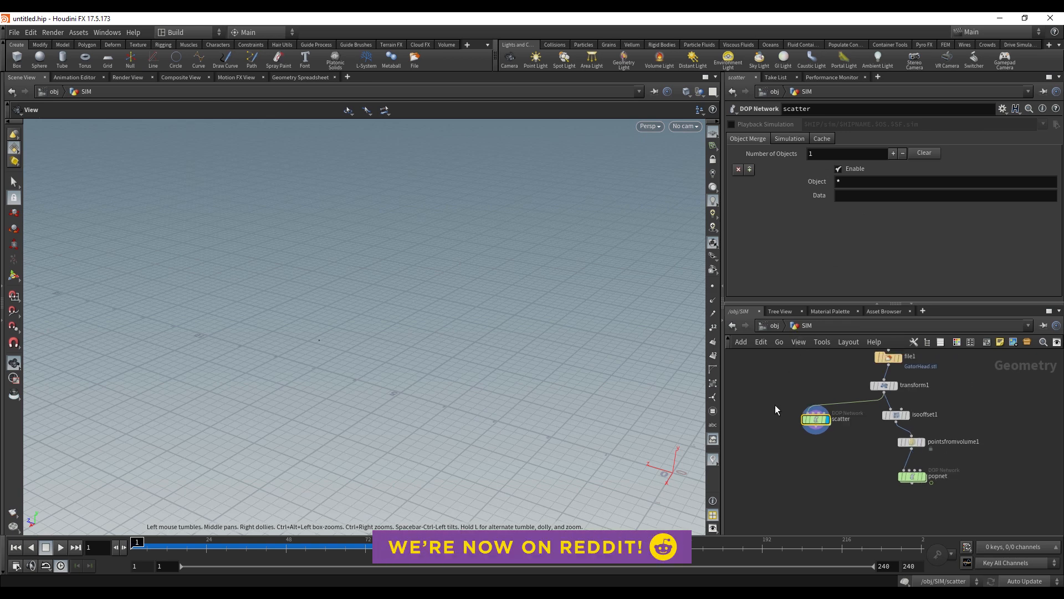
key("shift+s")
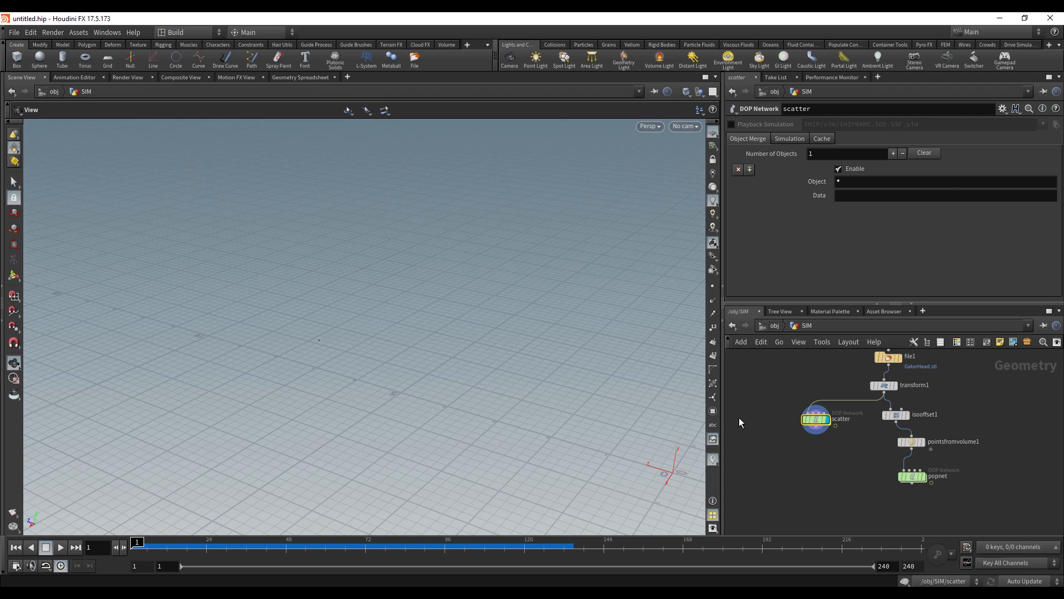
- Add a Sphere node beside the scatter network
middle_click_drag(741, 420, 772, 431)
key("Tab")
type("sphere")
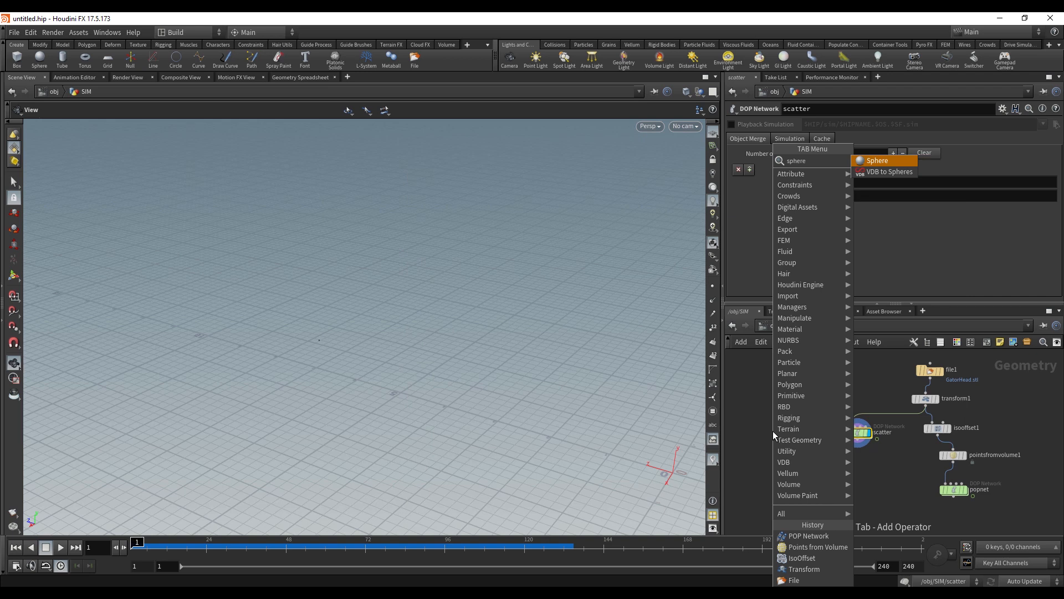
key("Return")
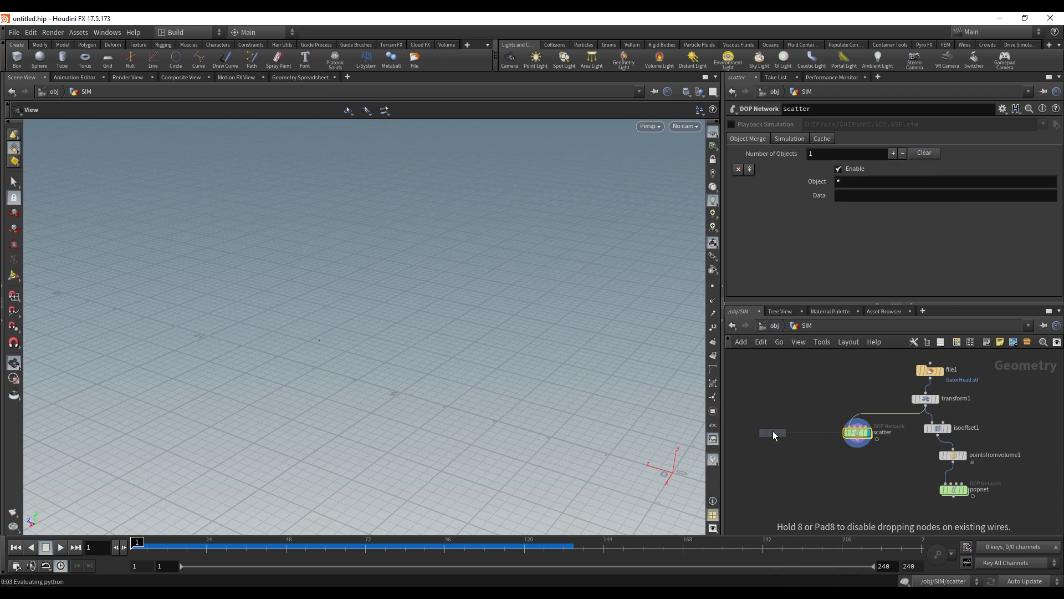
left_click(773, 432)
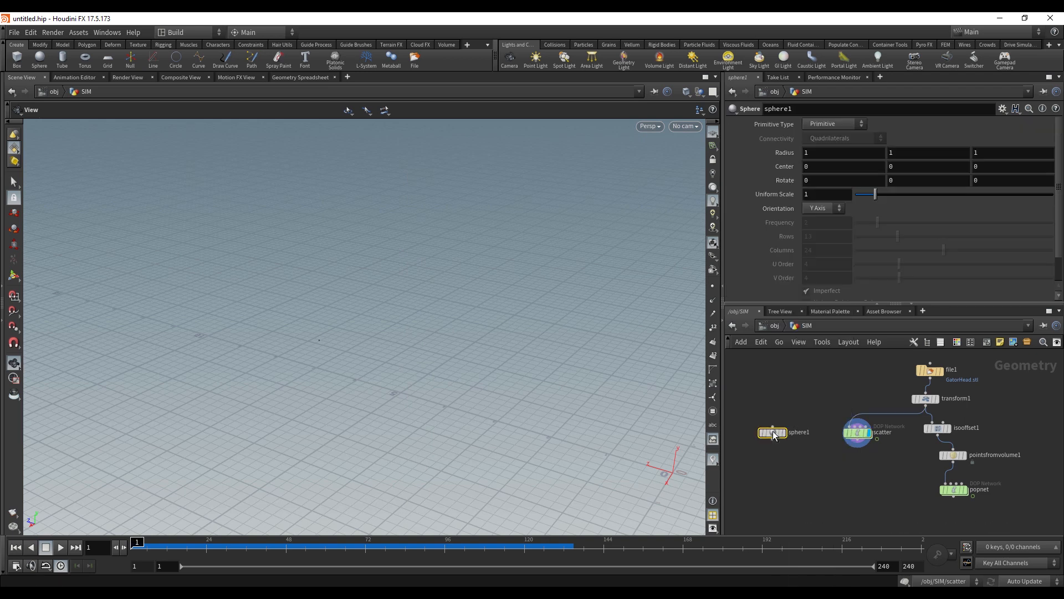
- Add a Copy to Points node, wire the sphere and scatter into its first and second inputs, and display it
key("Tab")
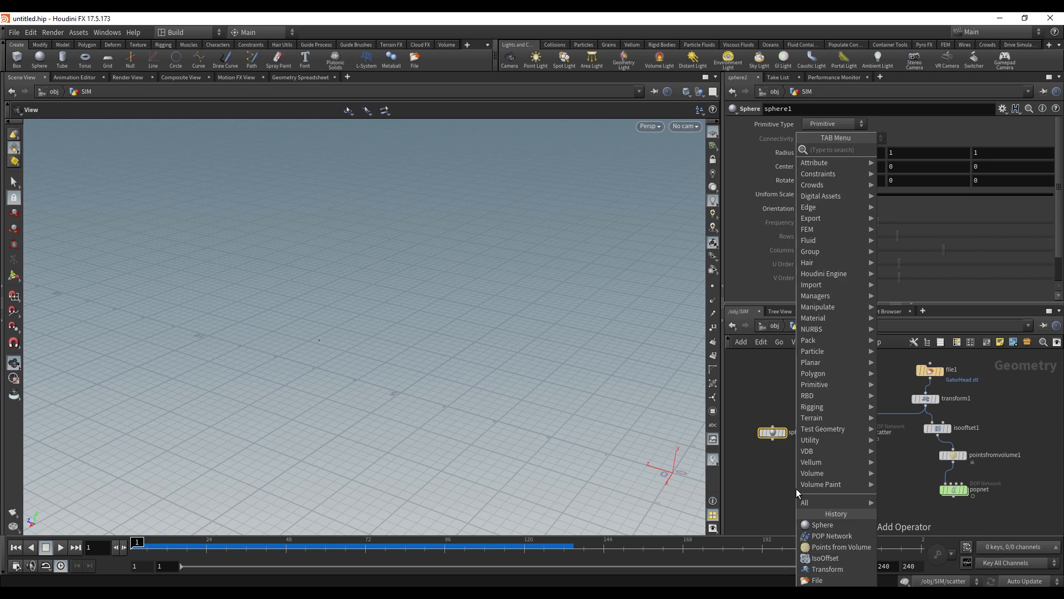
type("copt")
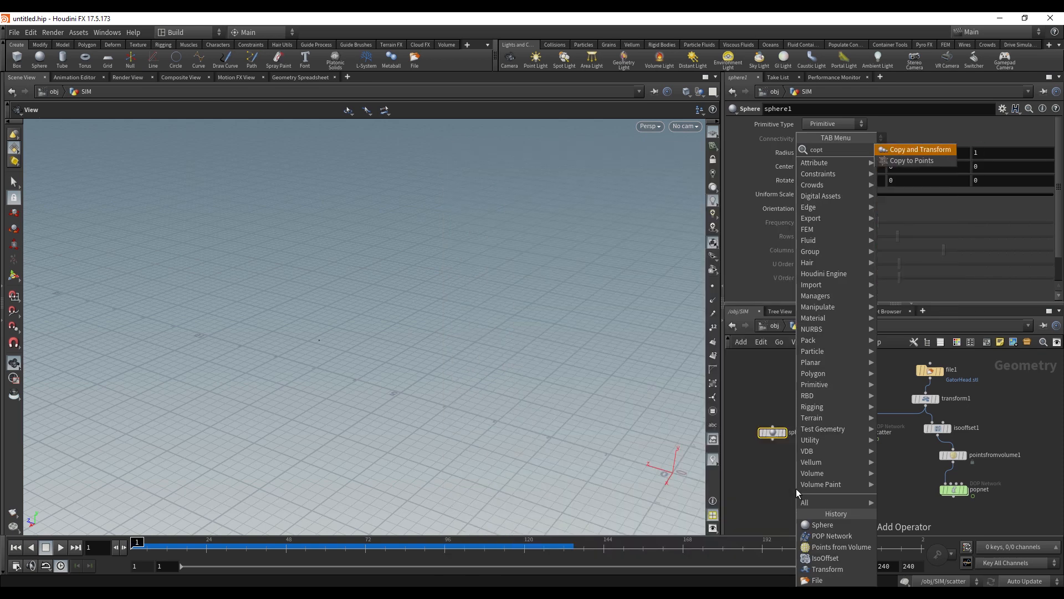
left_click(923, 163)
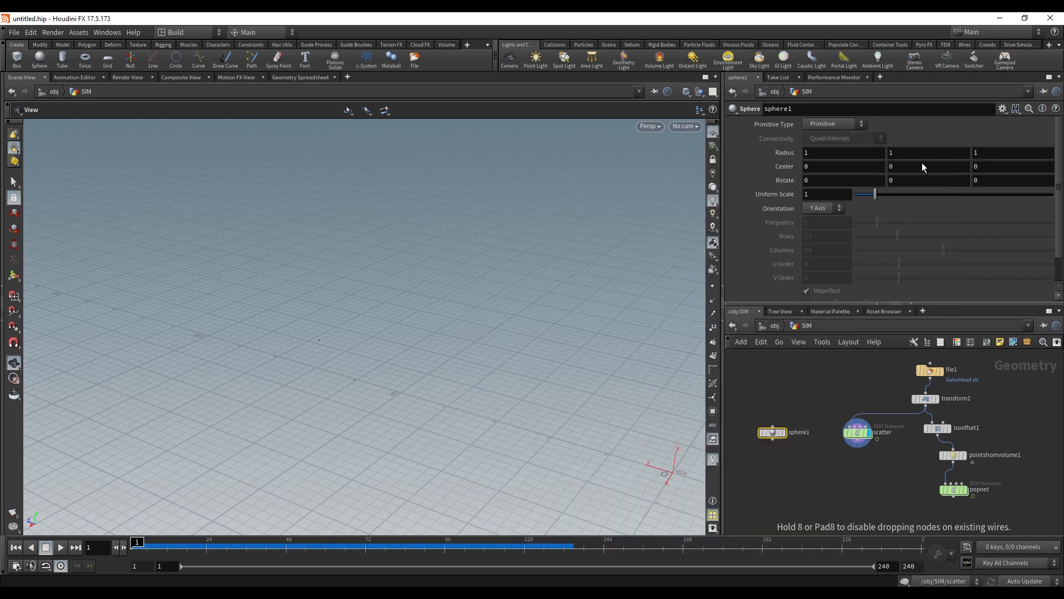
left_click(815, 490)
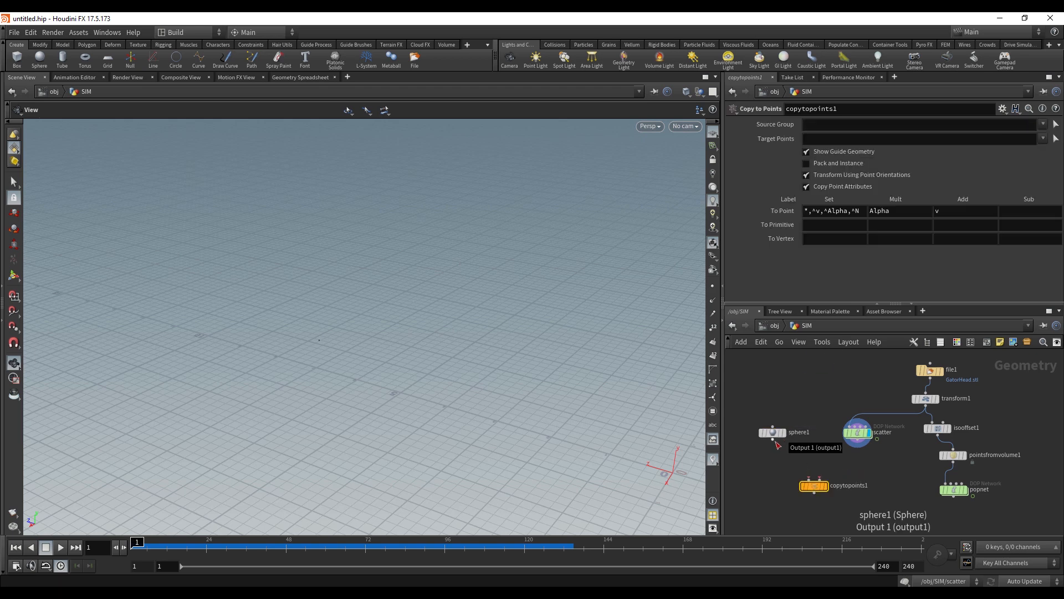
left_click_drag(773, 439, 808, 478)
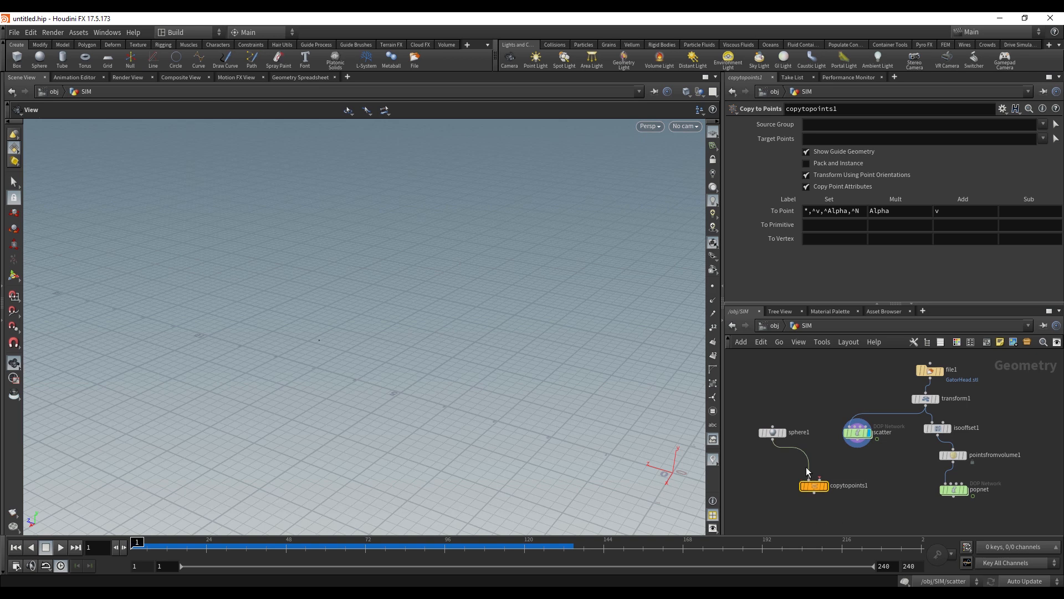
left_click_drag(857, 446, 820, 479)
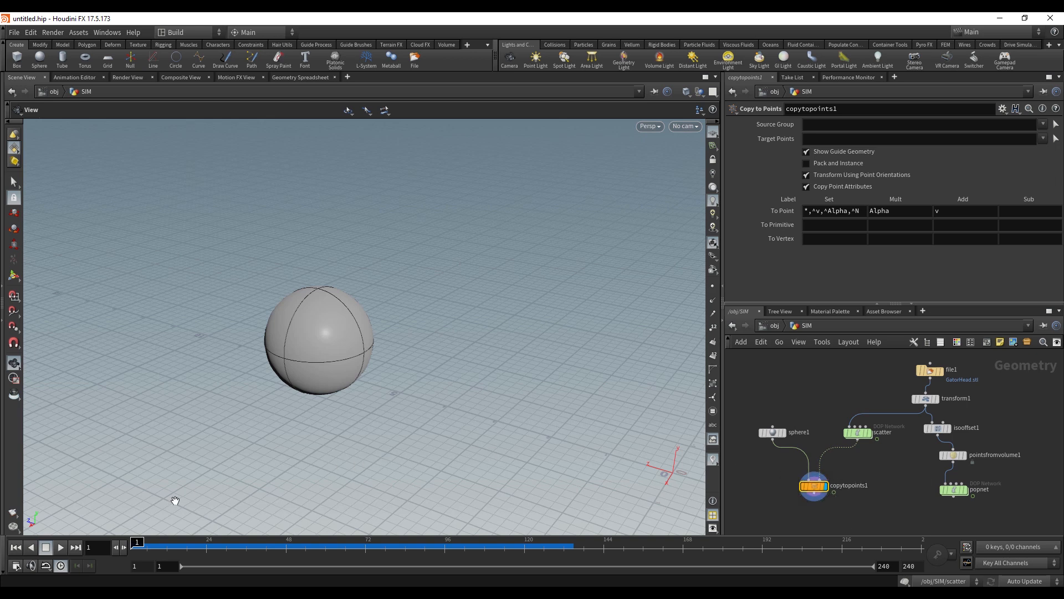
- Play the simulation to the last frame to examine the spheres copied onto the particles, then return to the first frame
left_click(74, 547)
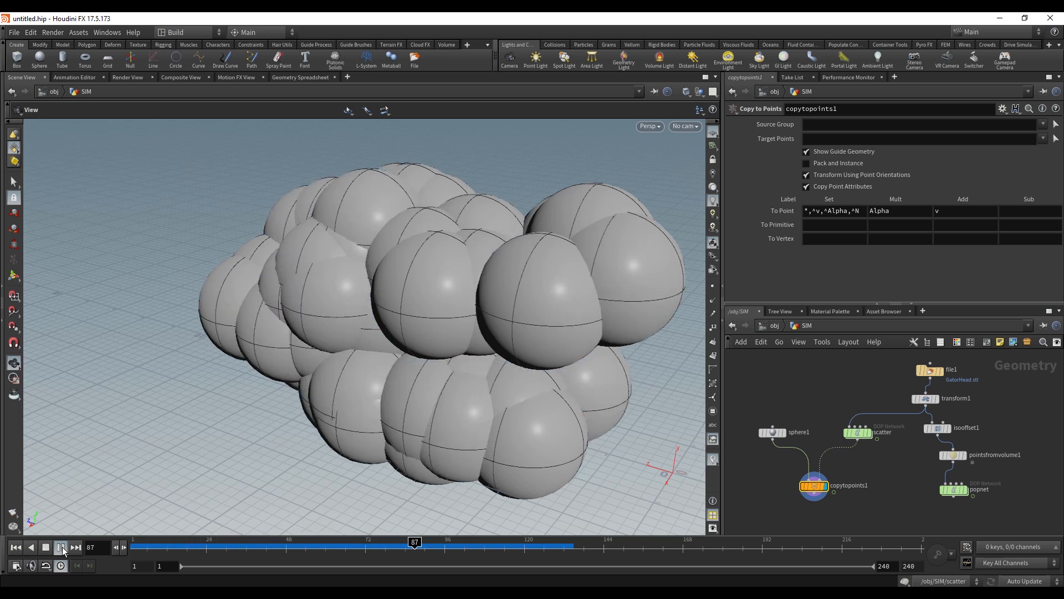
left_click(75, 547)
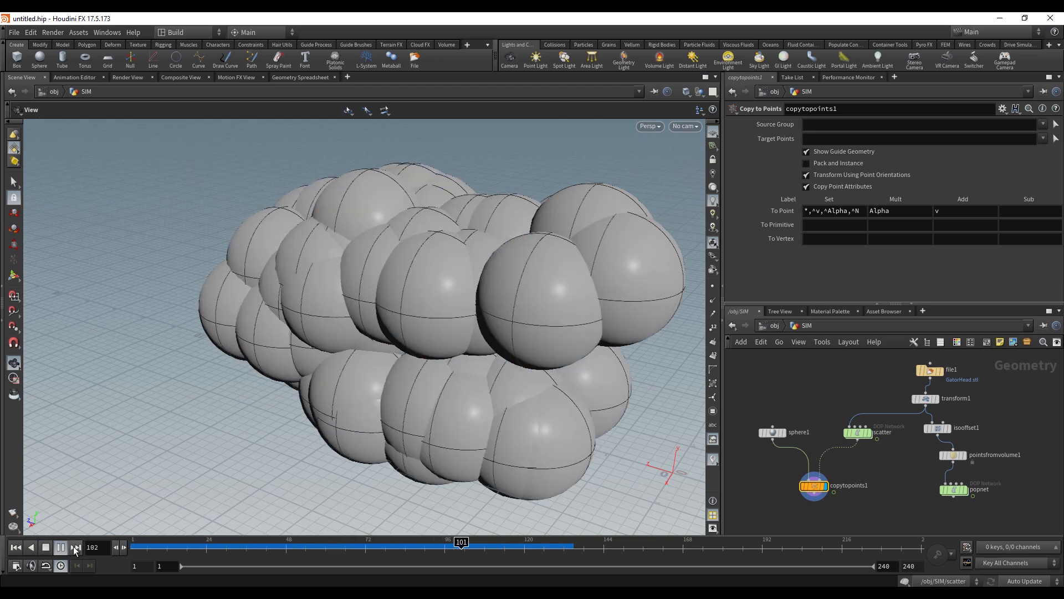
left_click(74, 547)
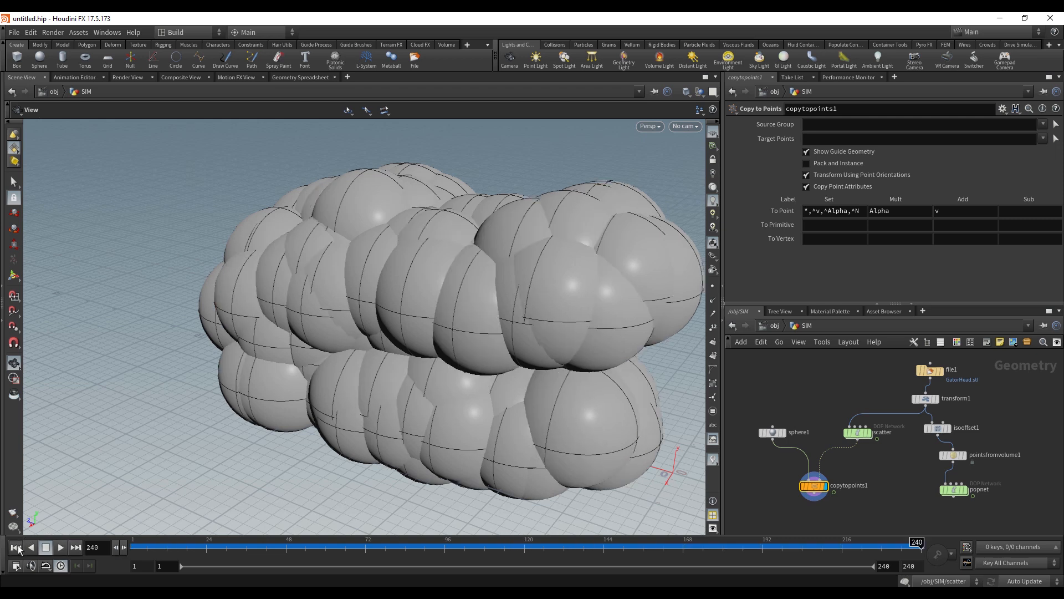
left_click(15, 547)
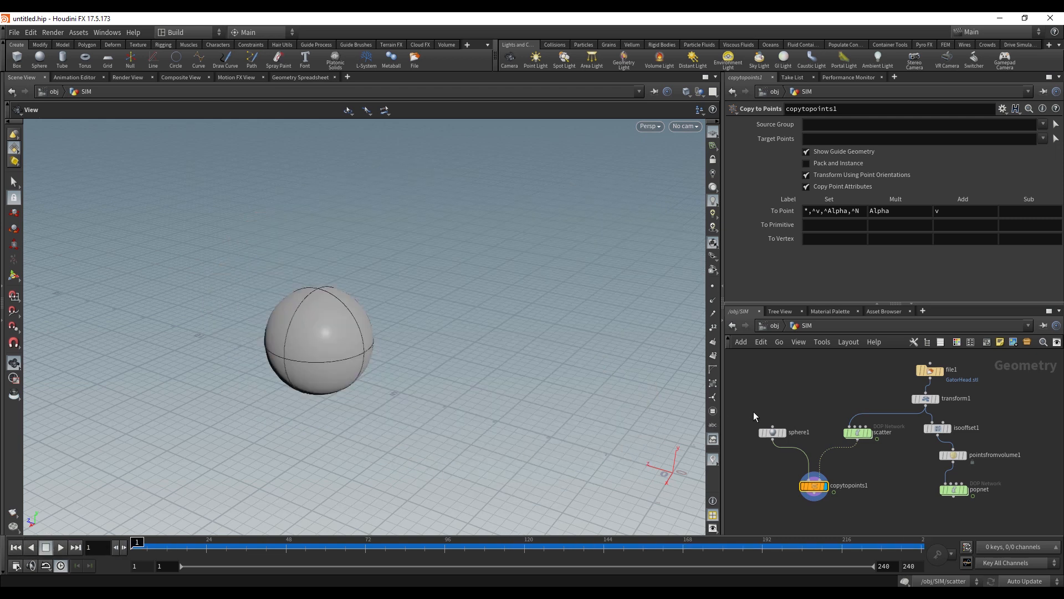
- Set the sphere's uniform scale to 0.6
left_click(773, 433)
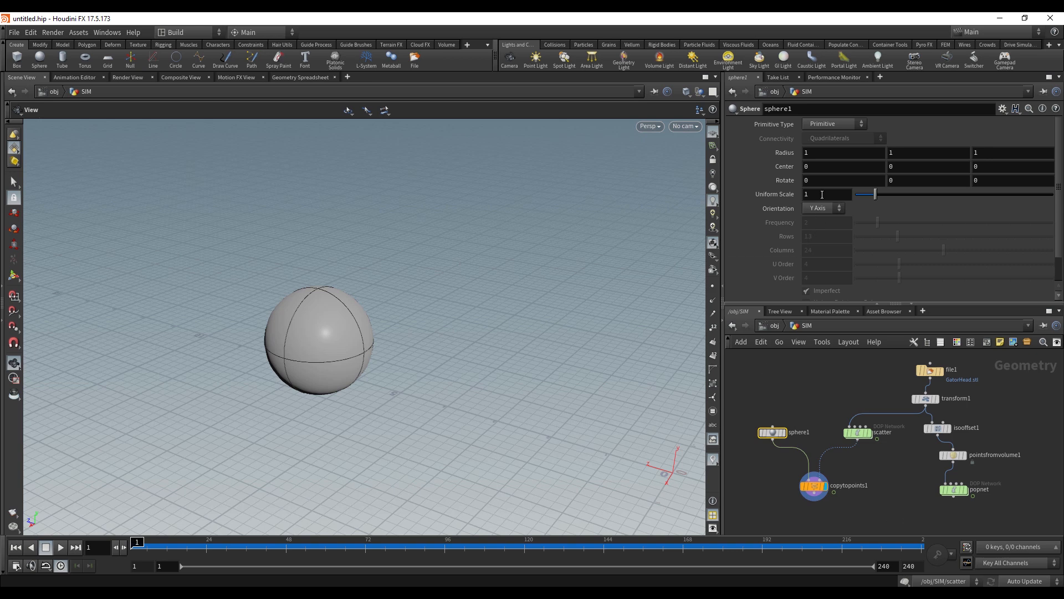
left_click(799, 194)
type(".6")
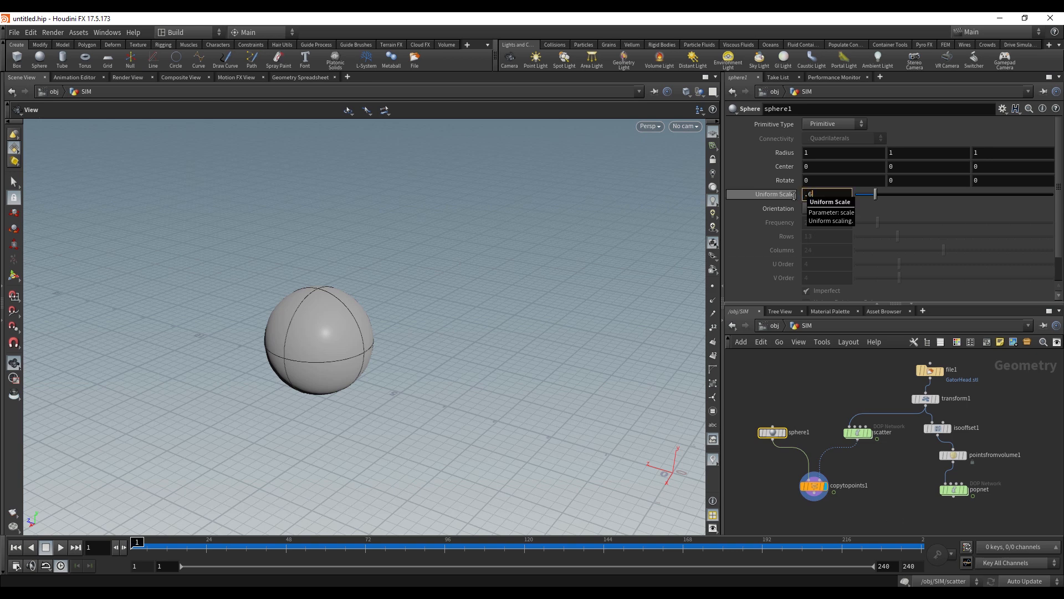
key("Return")
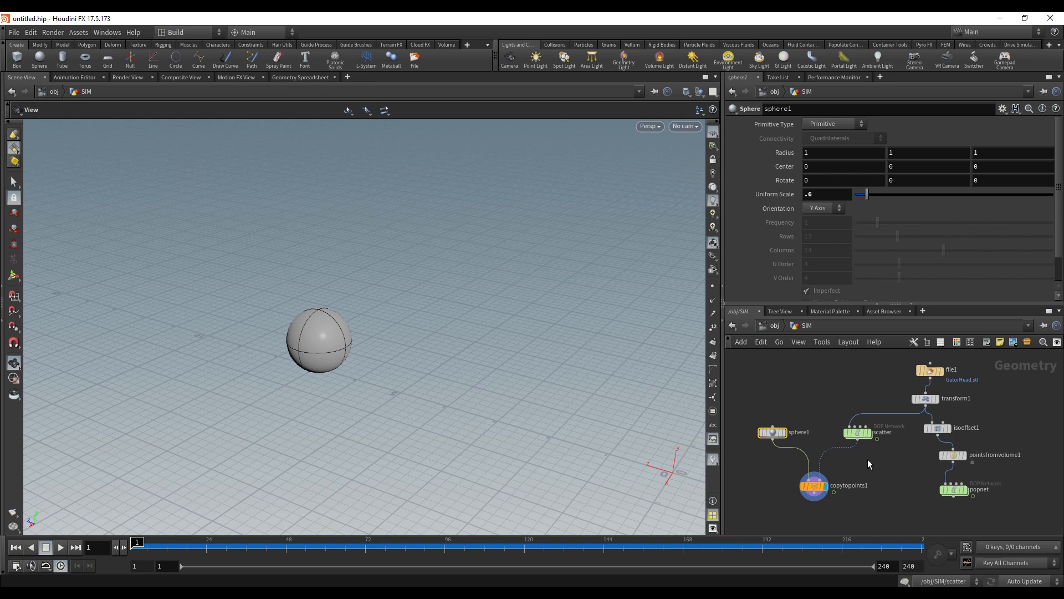
- Add a Point Wrangle and insert it between the scatter network and the Copy to Points node
key("Tab")
type("point")
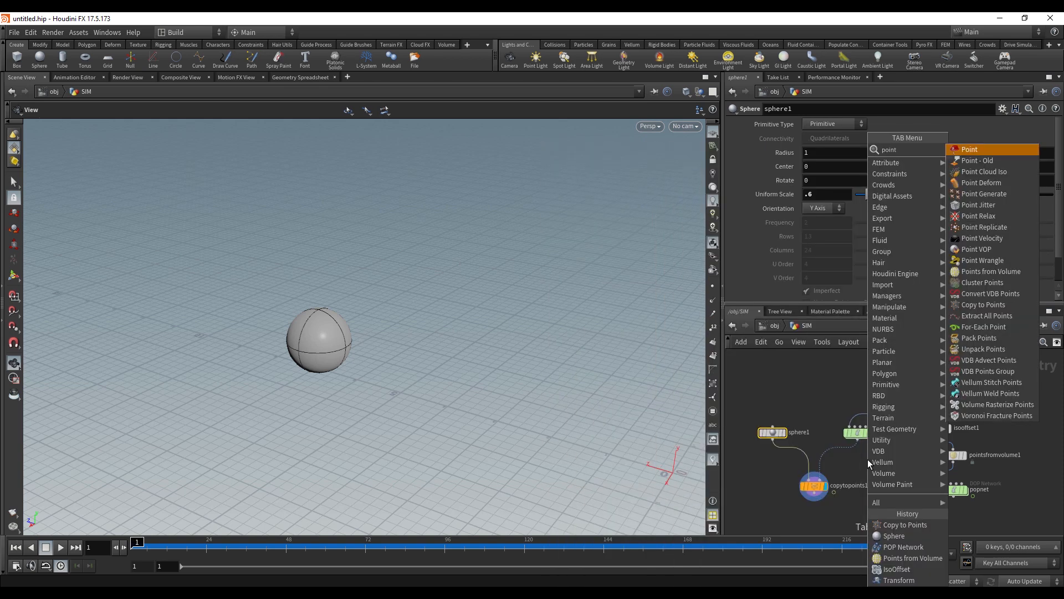
type(" wra")
key("Return")
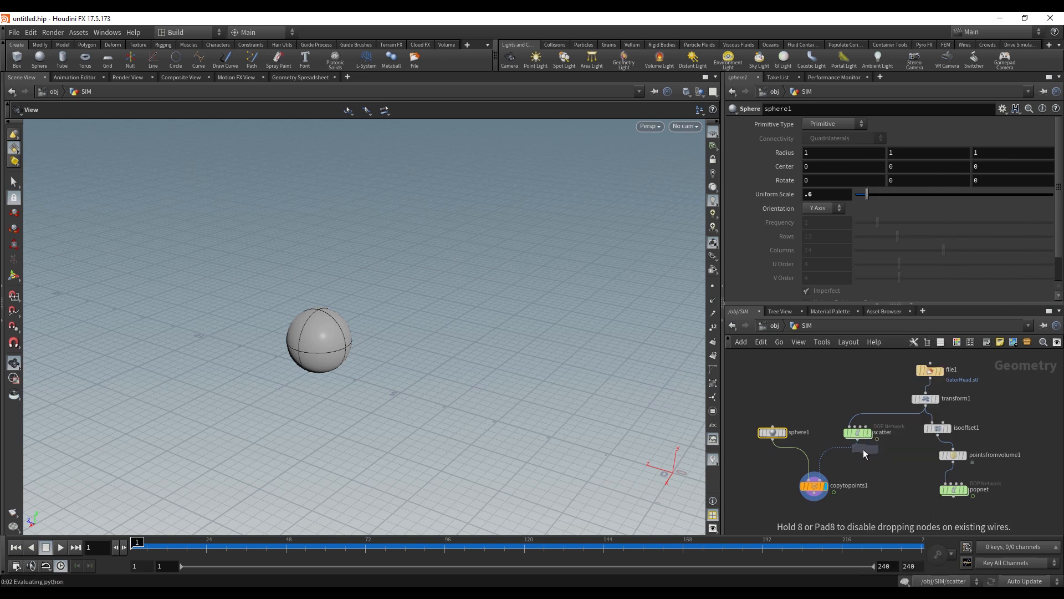
left_click(860, 450)
left_click(852, 447)
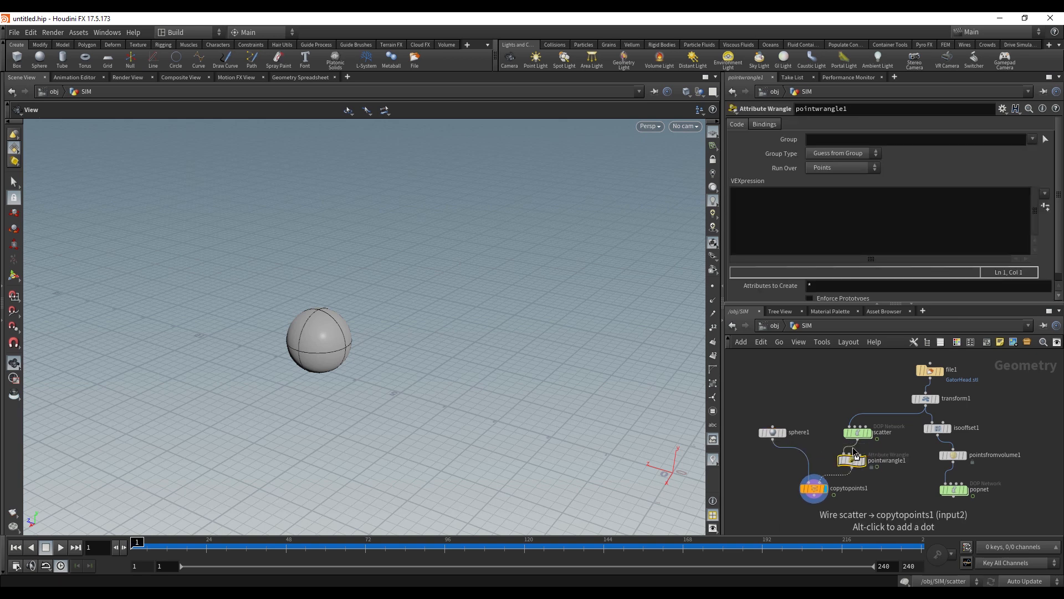
- Rename the Point Wrangle node as Calc_Life
double_click(883, 459)
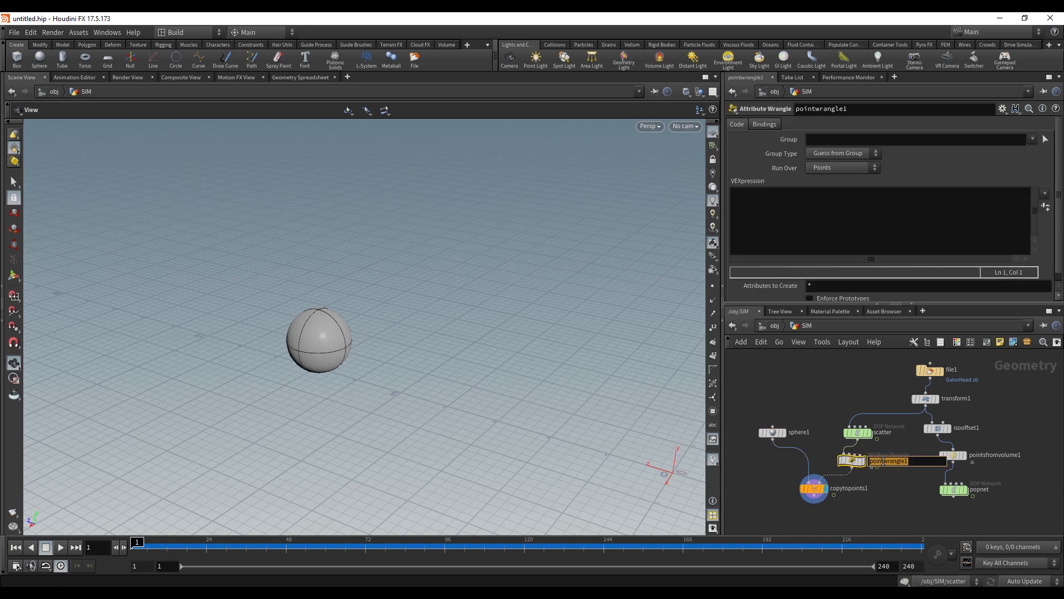
type("Calc_Life")
key("Return")
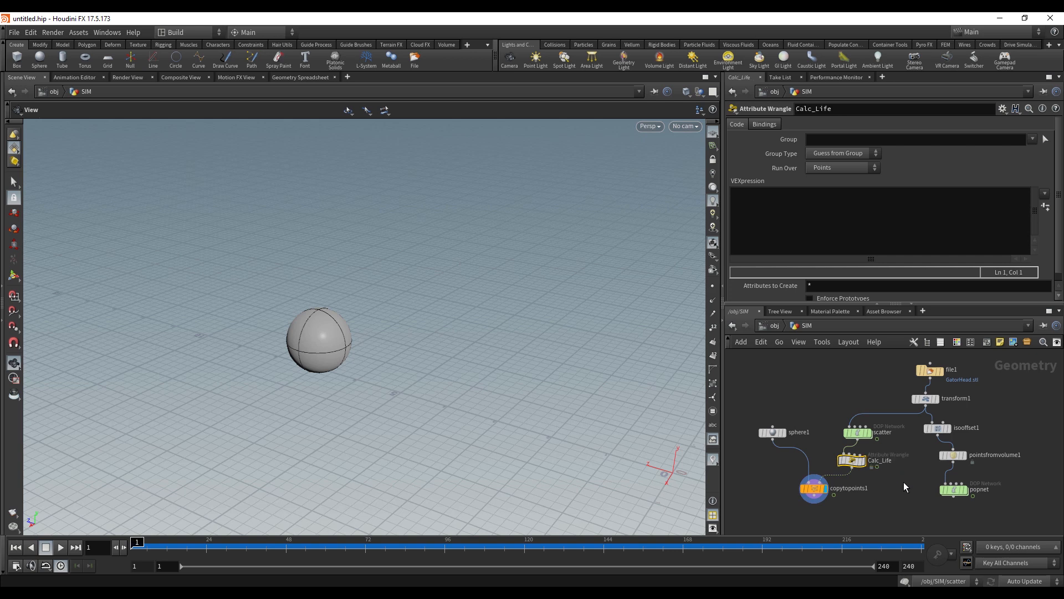
- Inspect the scatter network's node information for the available point attributes
left_click(801, 213)
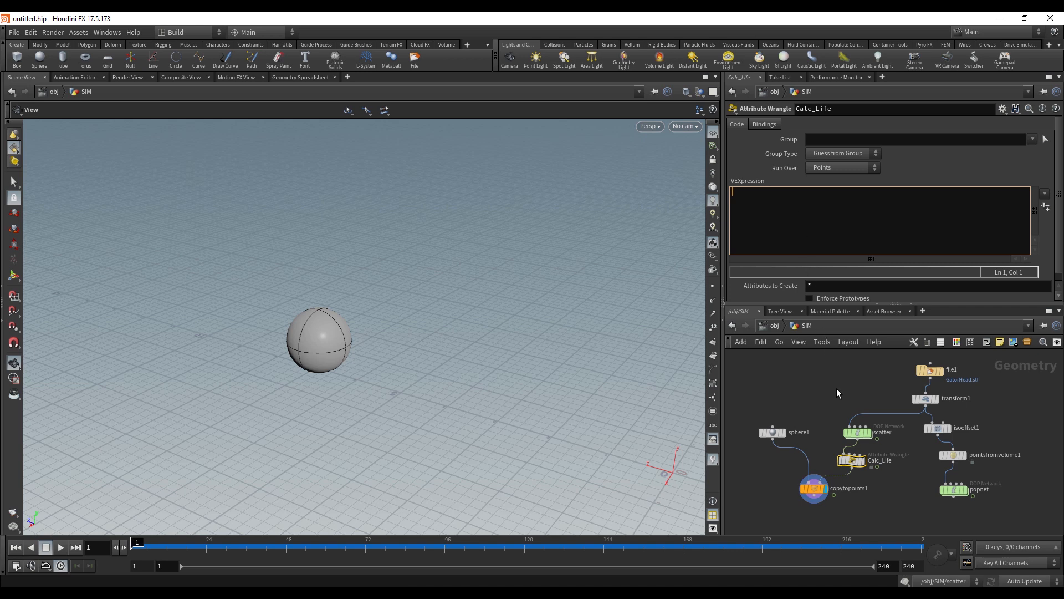
middle_click(856, 435)
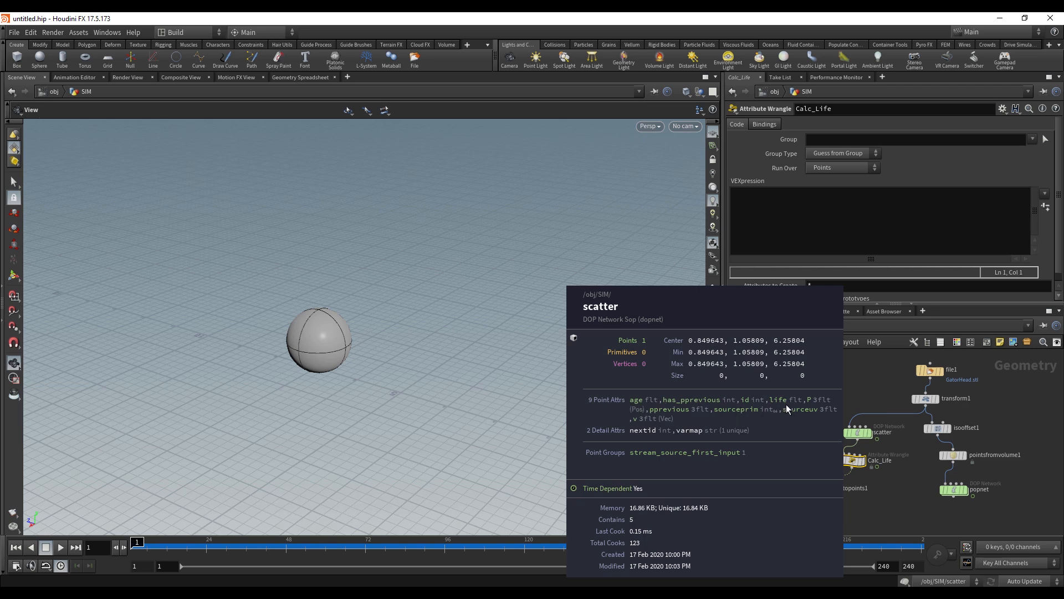
middle_click_drag(786, 404, 786, 405)
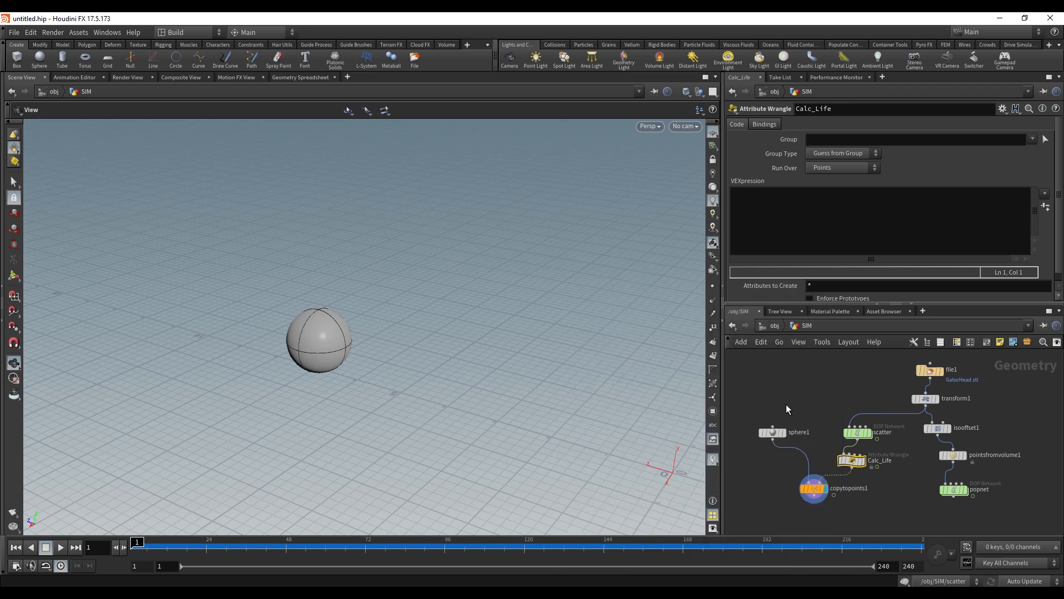
left_click(759, 206)
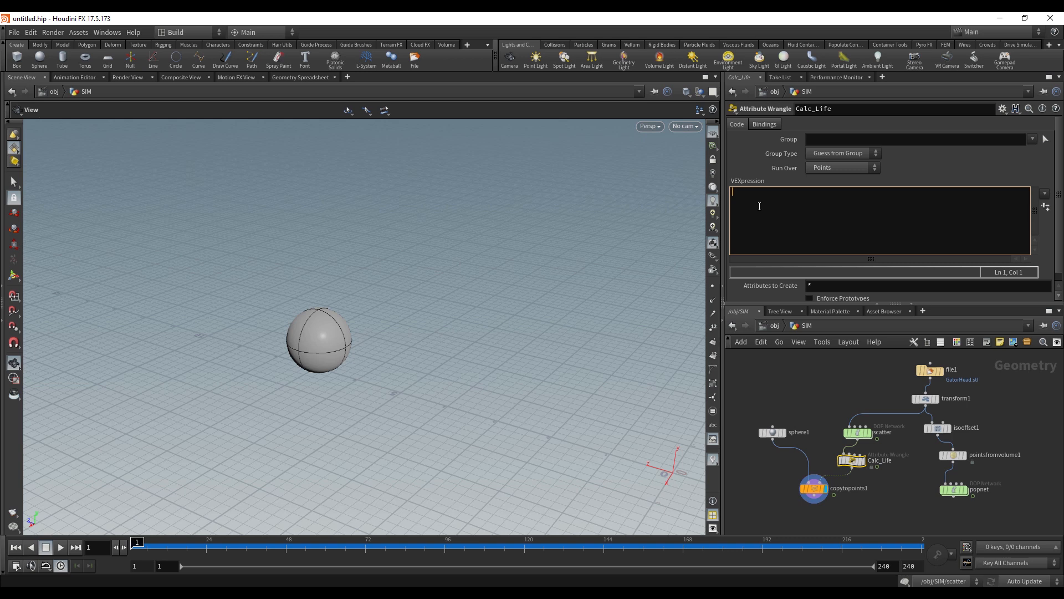
type("@calclife = @age")
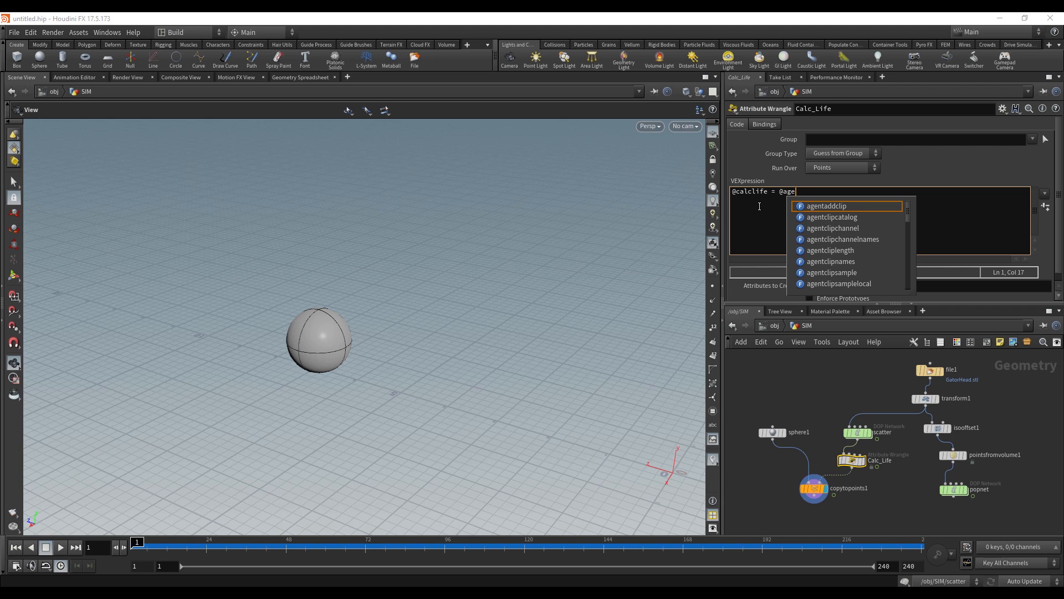
type("/")
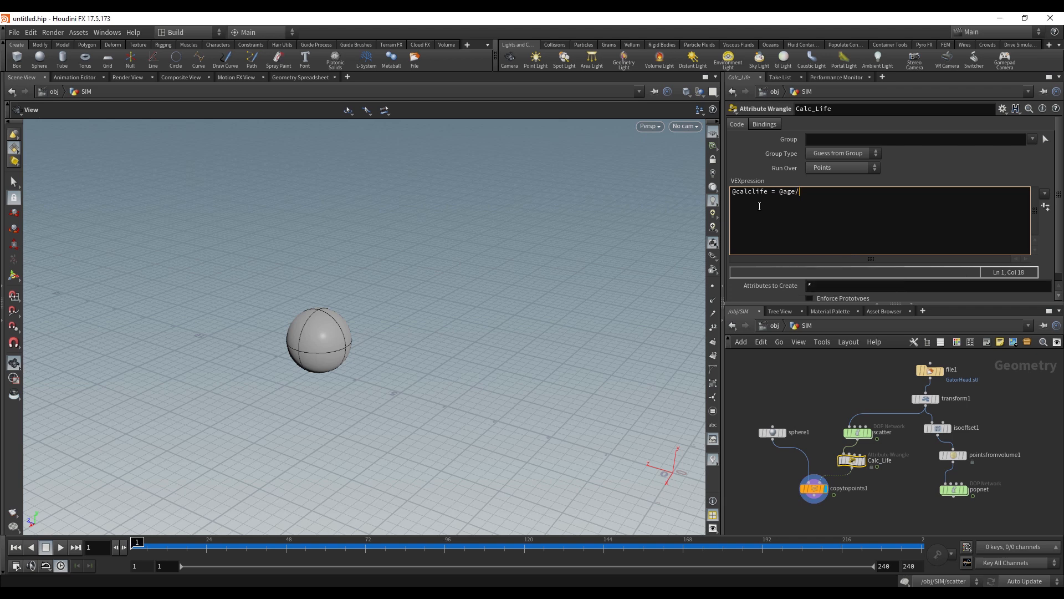
type("@life;")
left_click(944, 166)
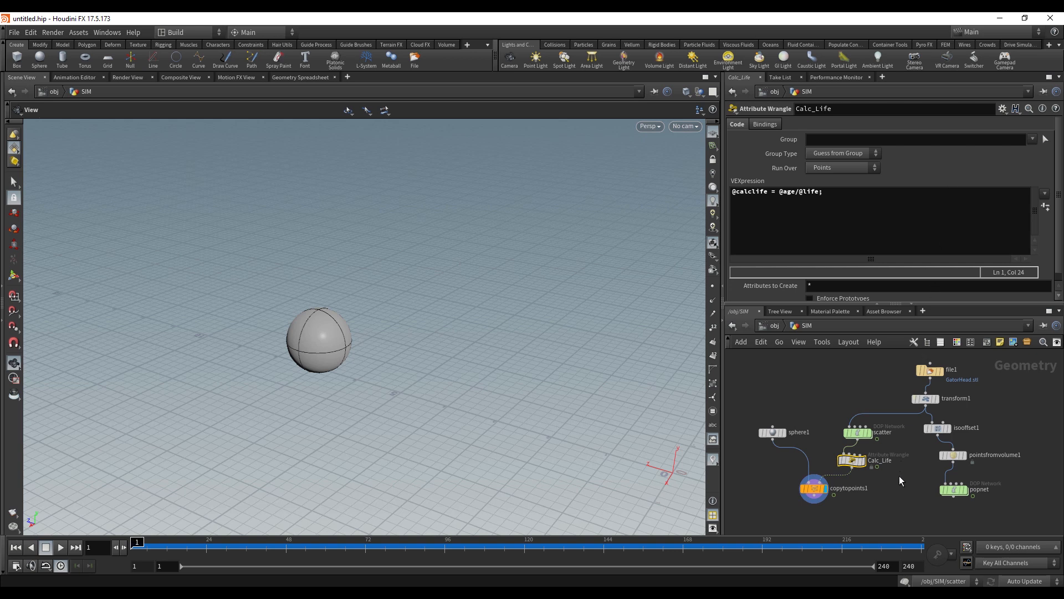
- Insert a Point Wrangle between Calc_Life and the Copy to Points node and name it scale_driver
key("Tab")
type("point wr")
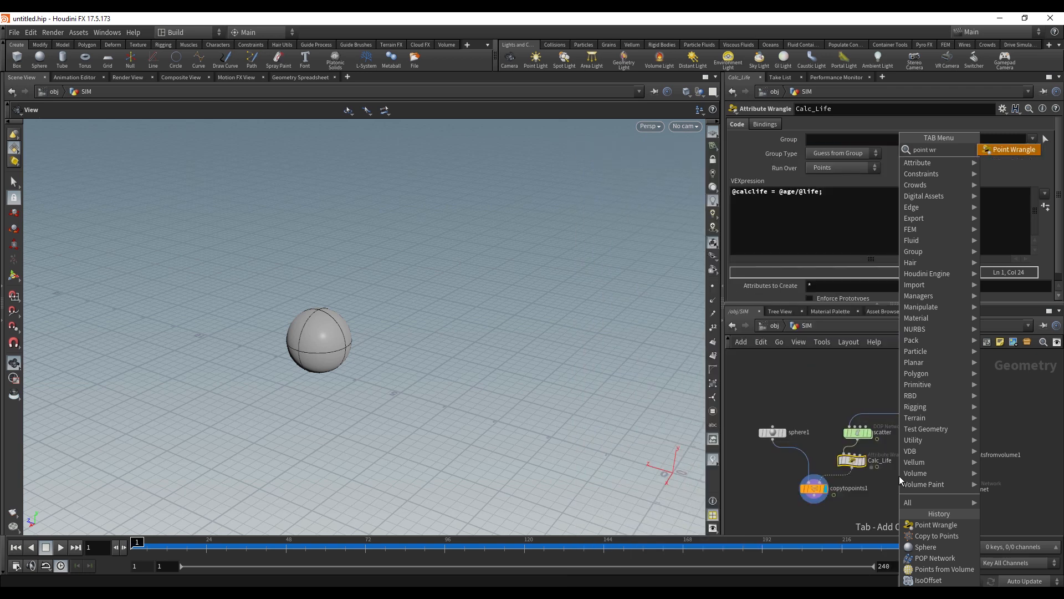
key("Return")
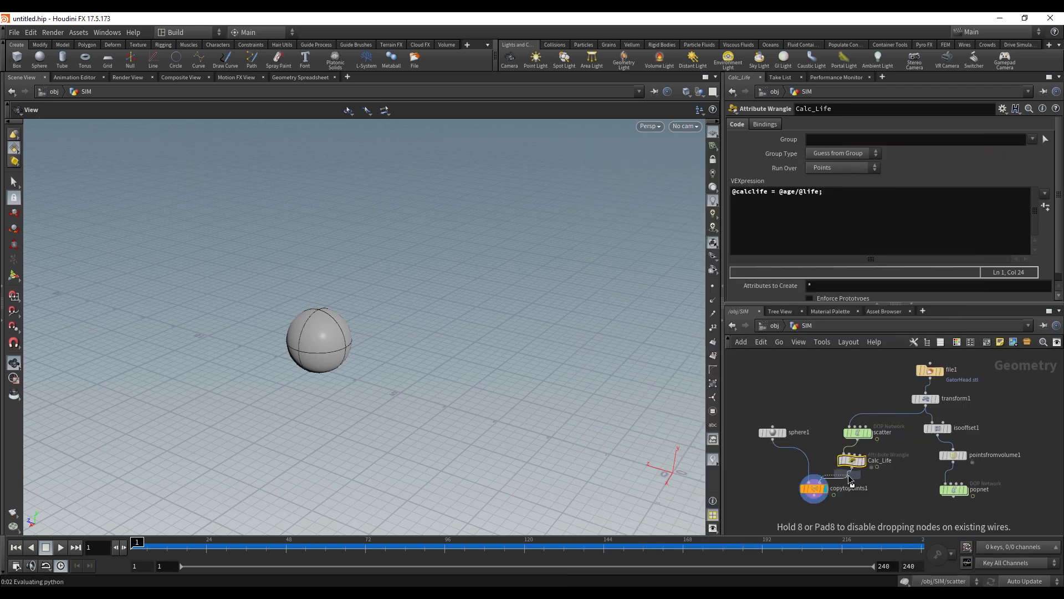
left_click(848, 474)
double_click(870, 488)
type("scal")
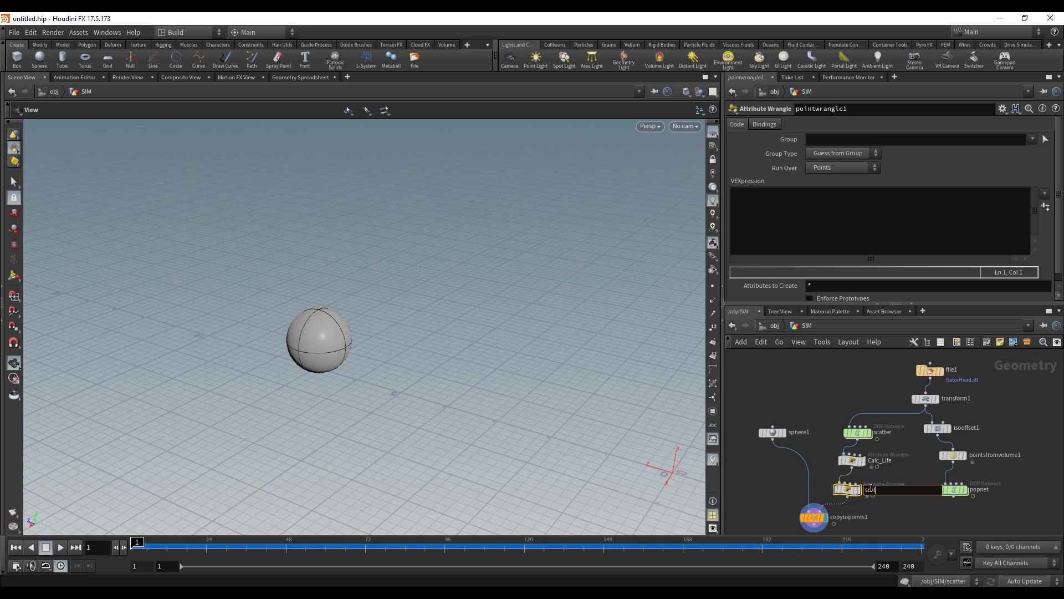
type("e_driver")
key("Return")
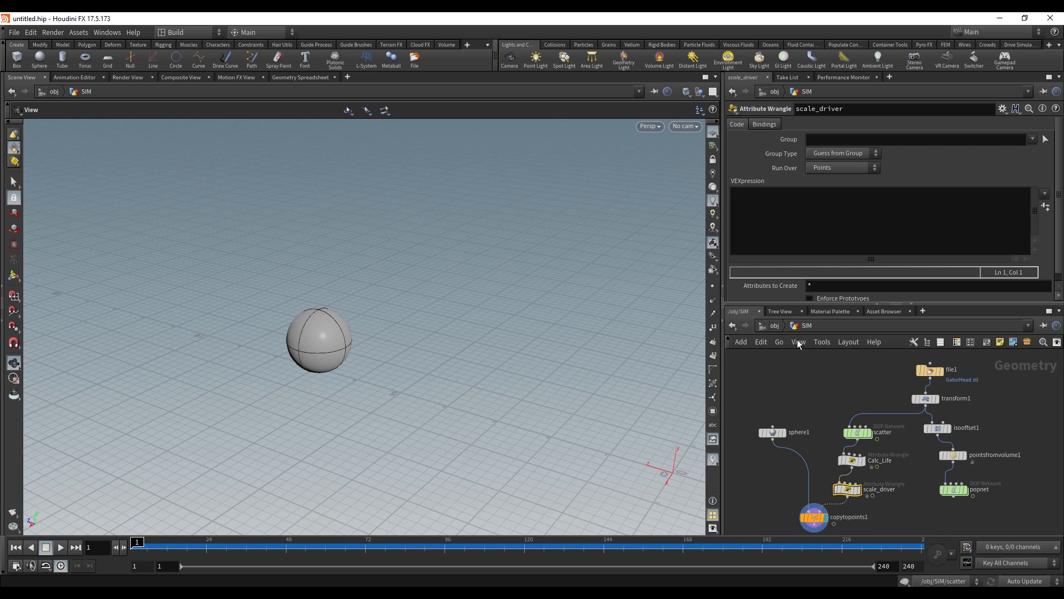
left_click(754, 192)
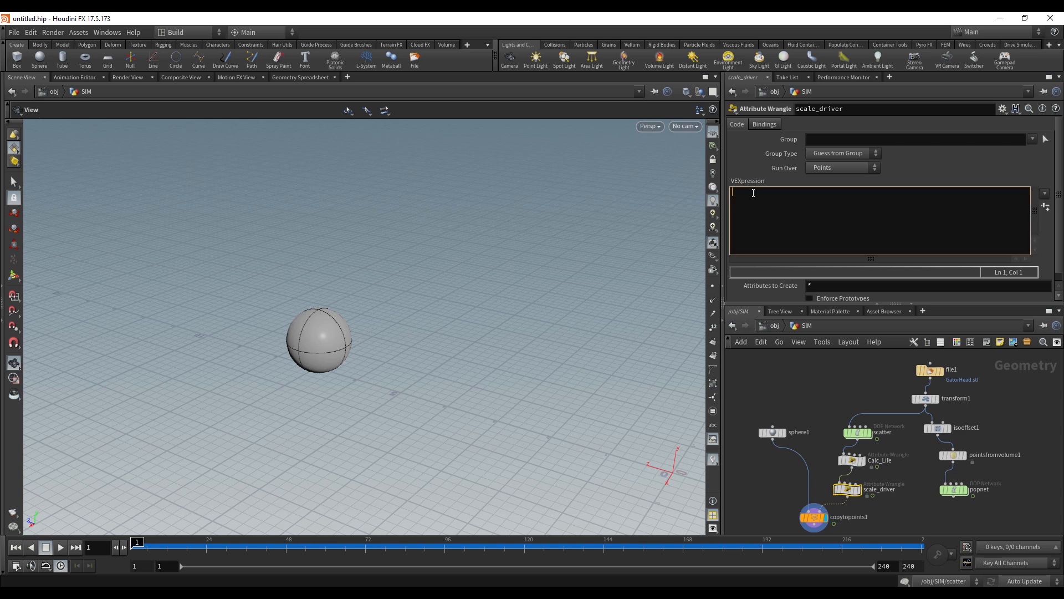
type("newsca =")
type("chr")
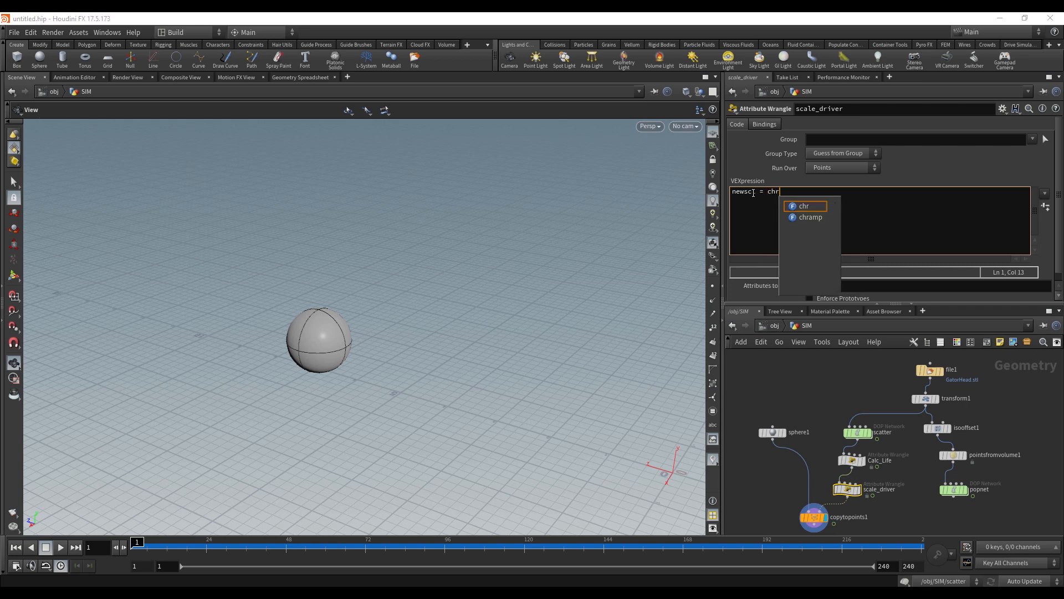
type("amp")
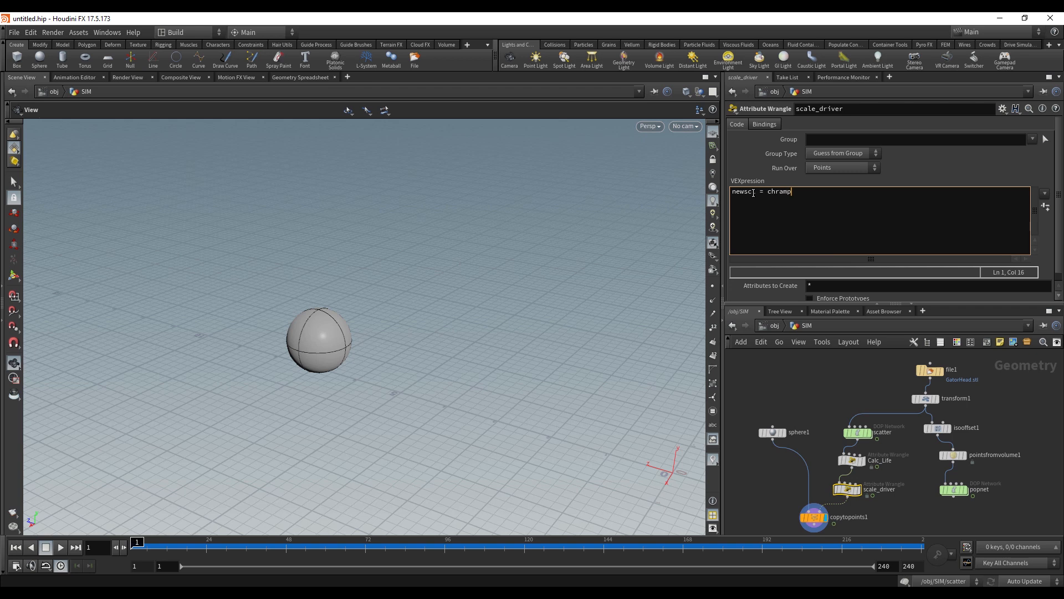
type("()")
key("Left")
type("\"")
type("\"")
type("ramp")
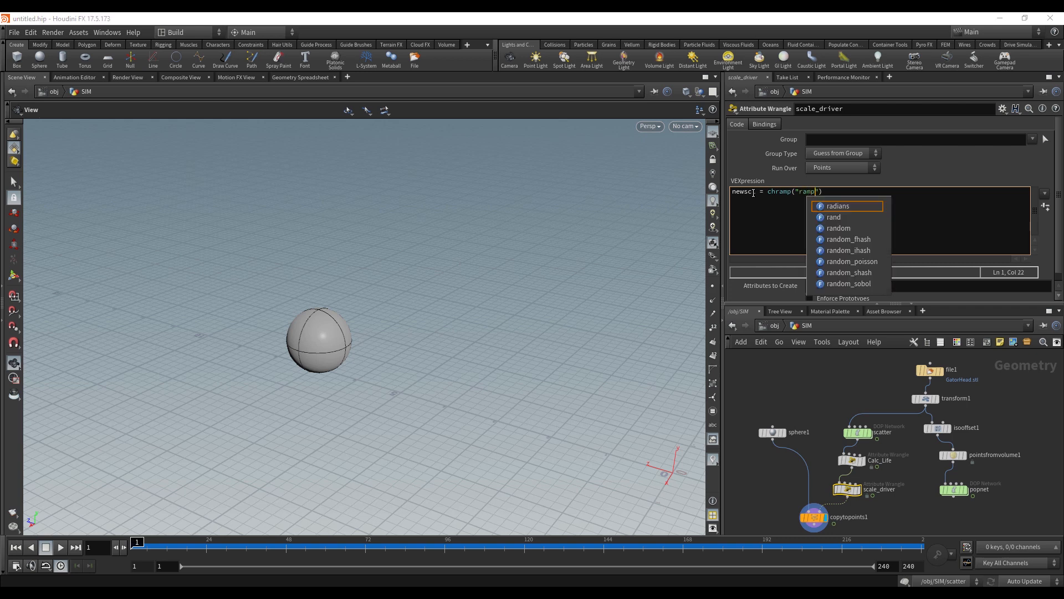
type(",")
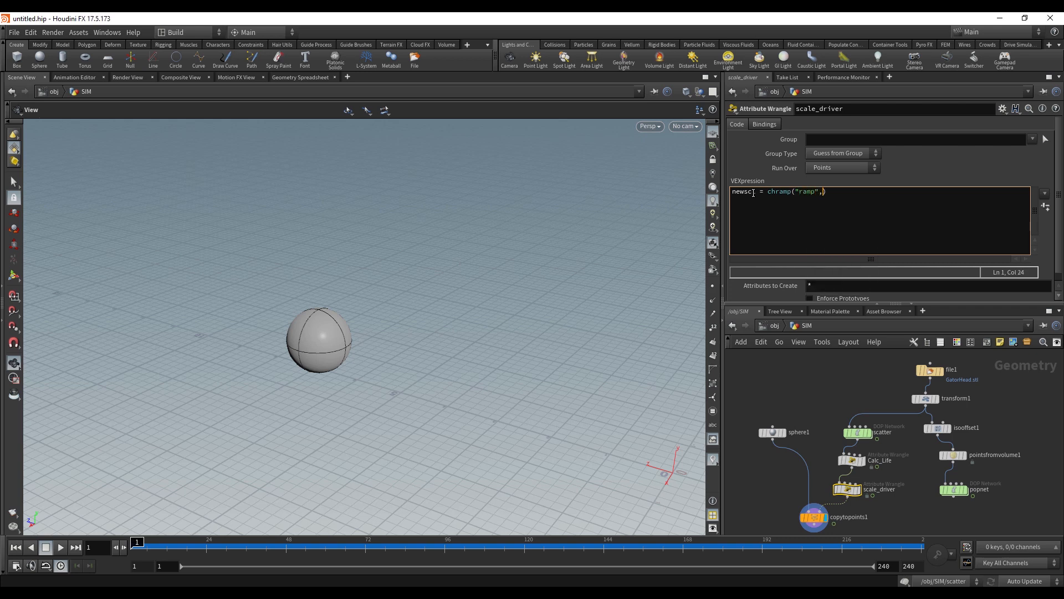
type(" @calclife")
type(";")
key("Return")
type("@pscale = @newscl")
left_click(734, 191)
type("@")
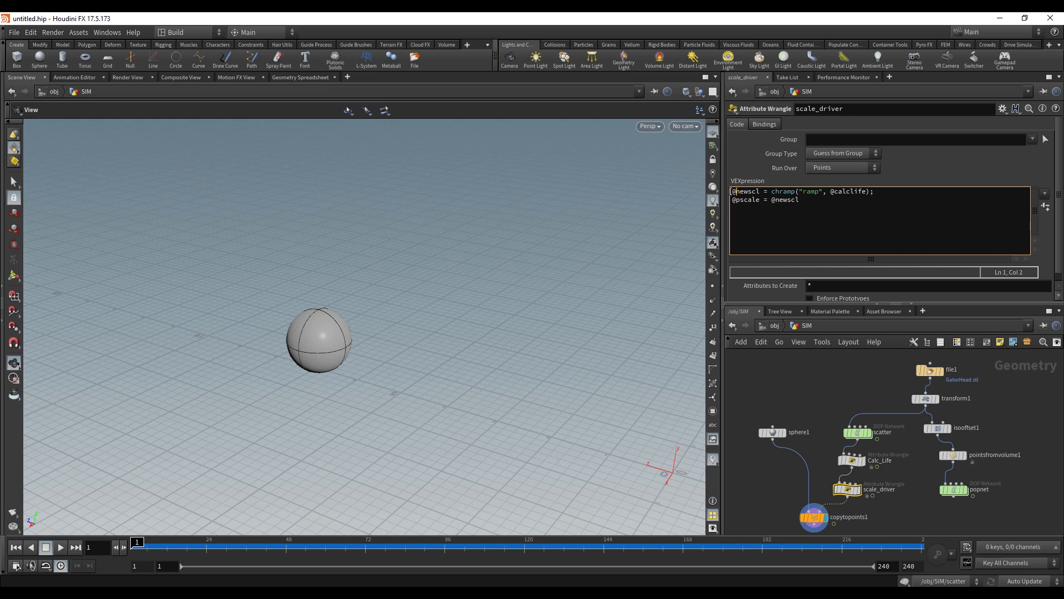
left_click(801, 201)
left_click(902, 165)
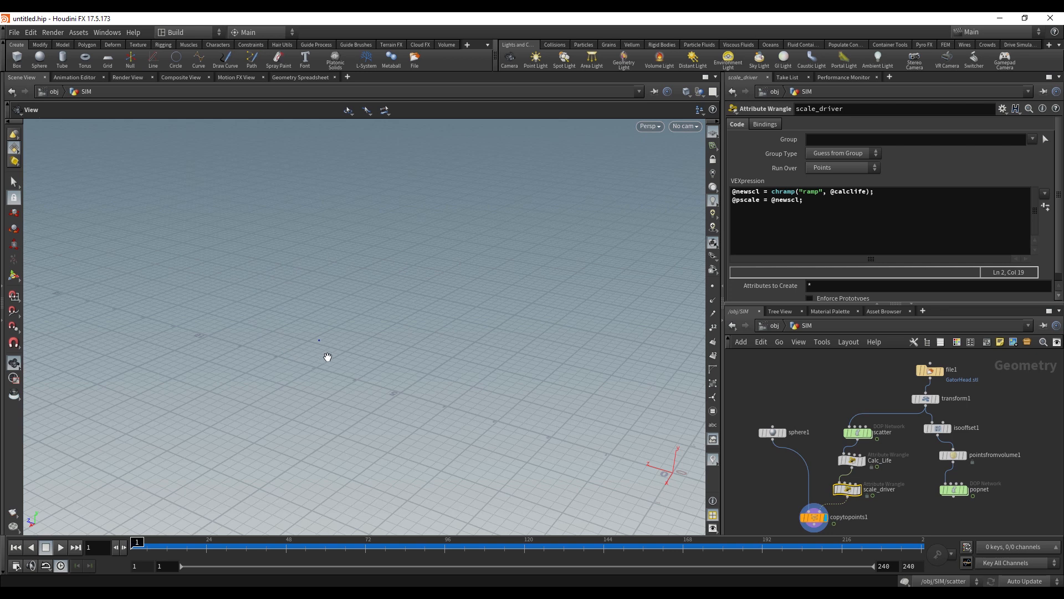
- Create the ramp parameter from the scale_driver code and add a ramp point at position about 0.108 with value 1
left_click(1046, 209)
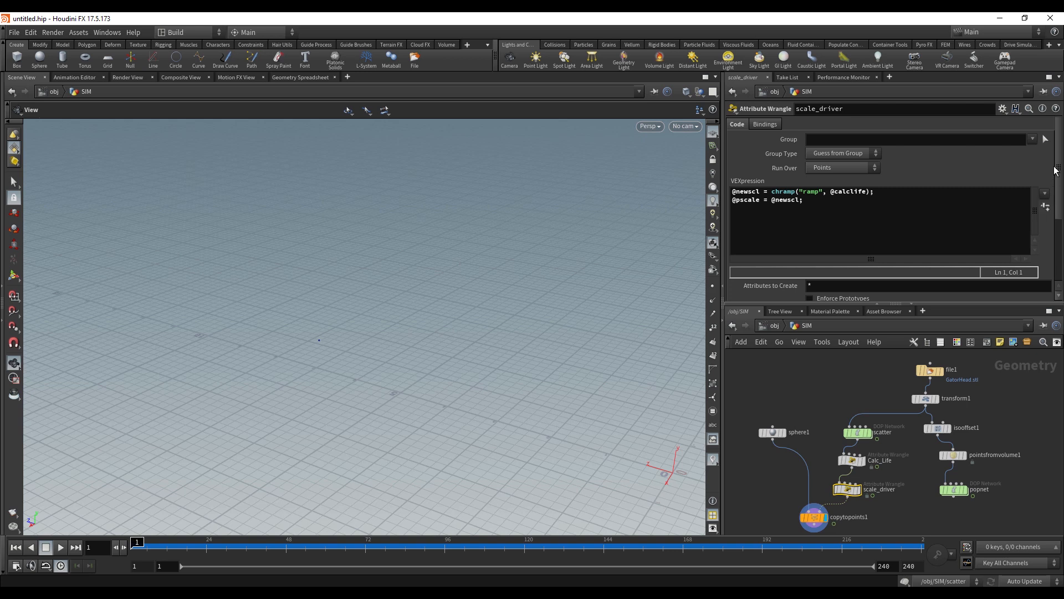
left_click_drag(1057, 168, 1056, 228)
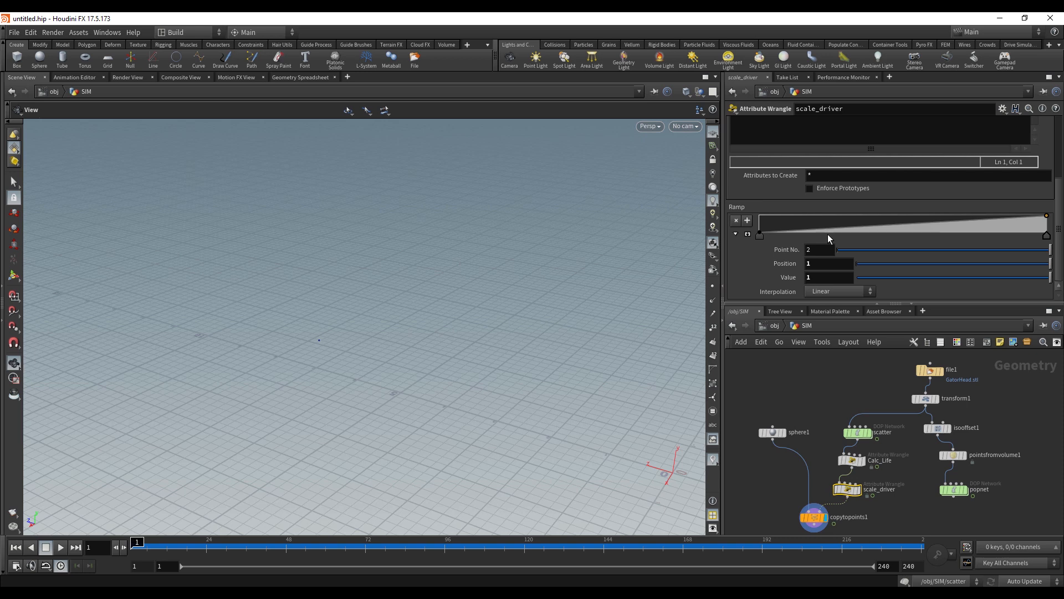
left_click_drag(832, 231, 791, 215)
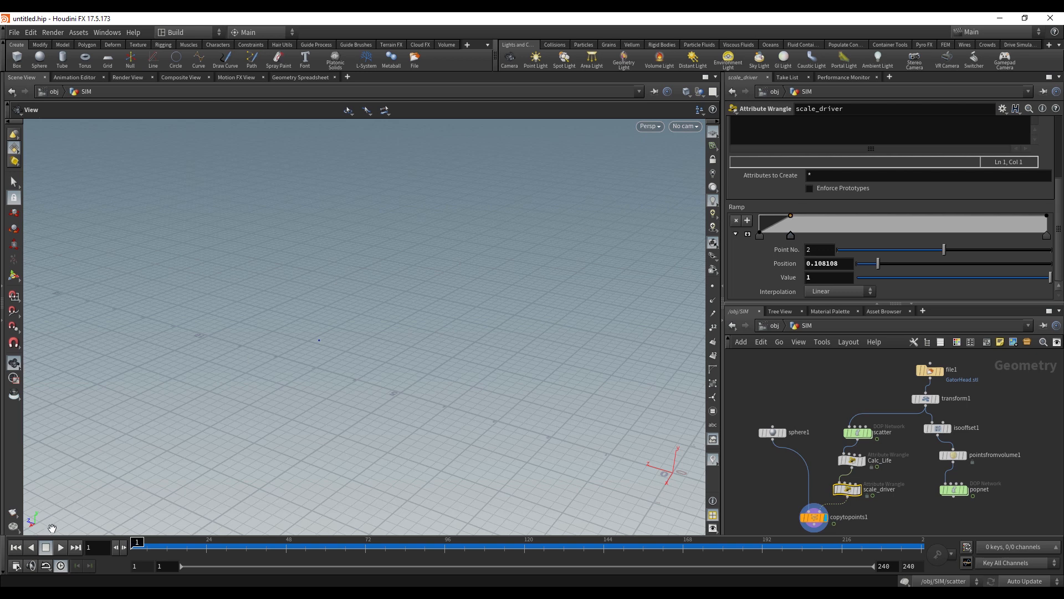
- Play the simulation to check how the copied spheres grow, and return to the first frame
left_click(60, 548)
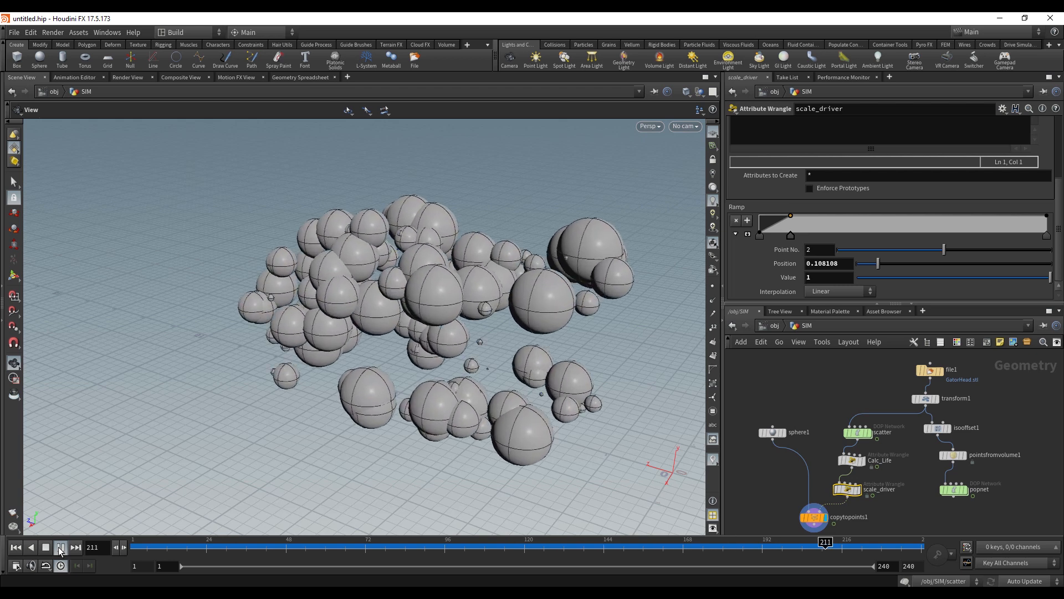
left_click(60, 548)
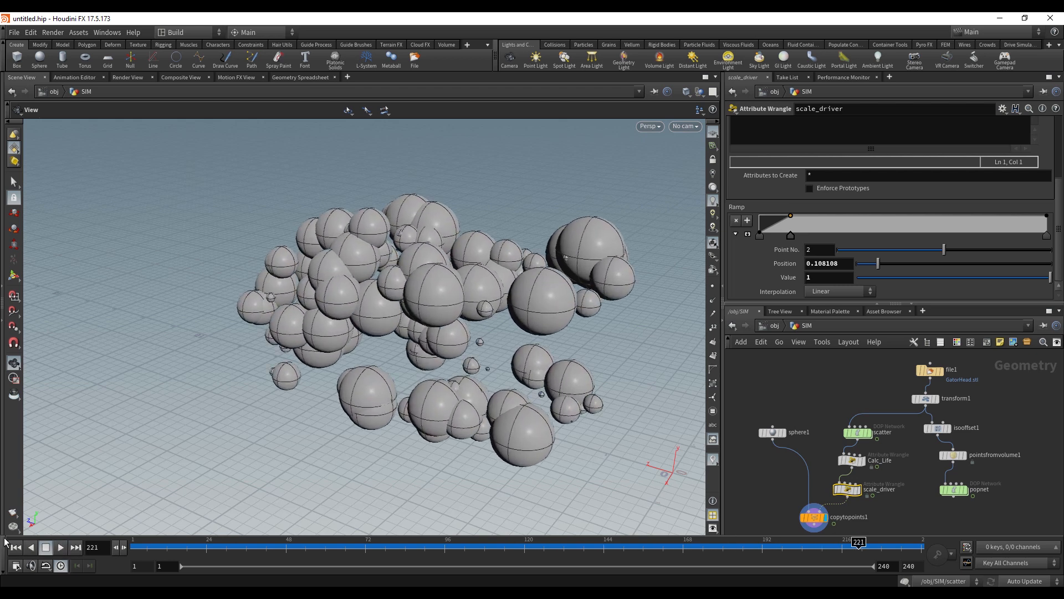
left_click(15, 548)
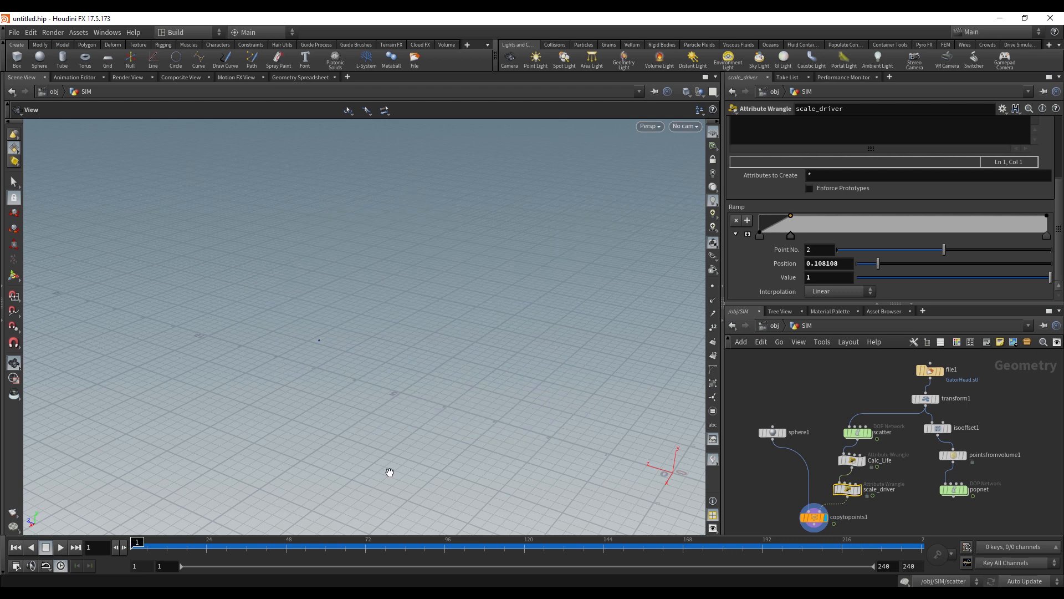
- Add a Null node wired to the output of the Copy to Points node and name it Trigger
middle_click_drag(783, 500, 807, 464)
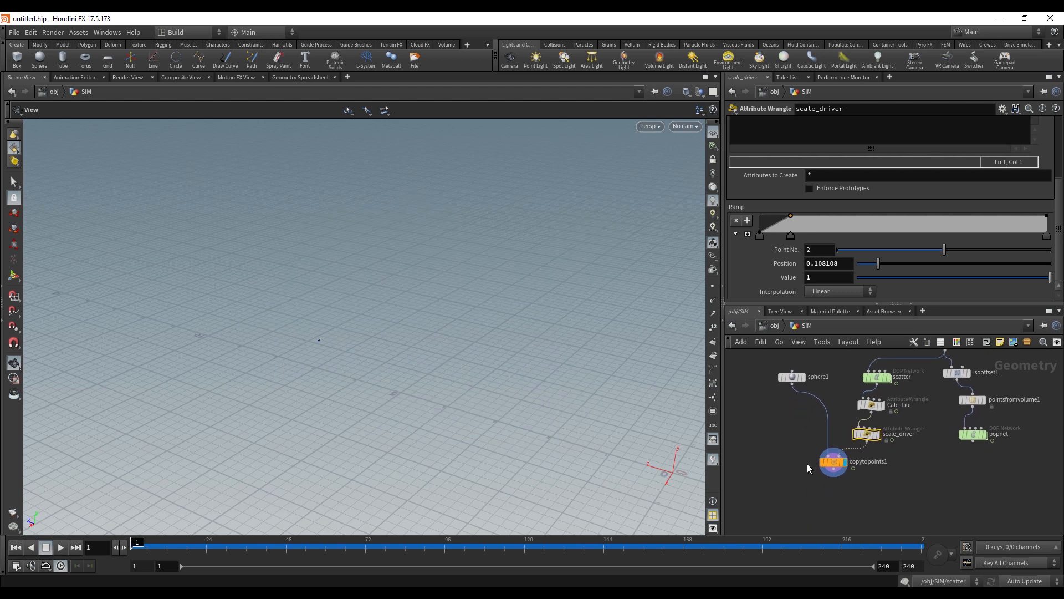
left_click_drag(832, 476, 834, 493)
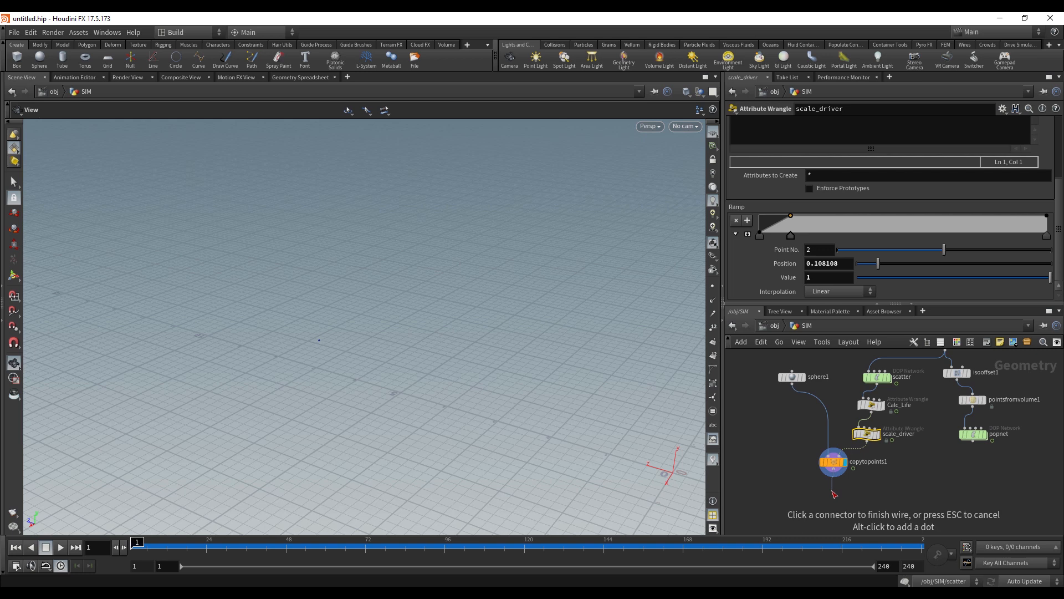
key("Tab")
type("null")
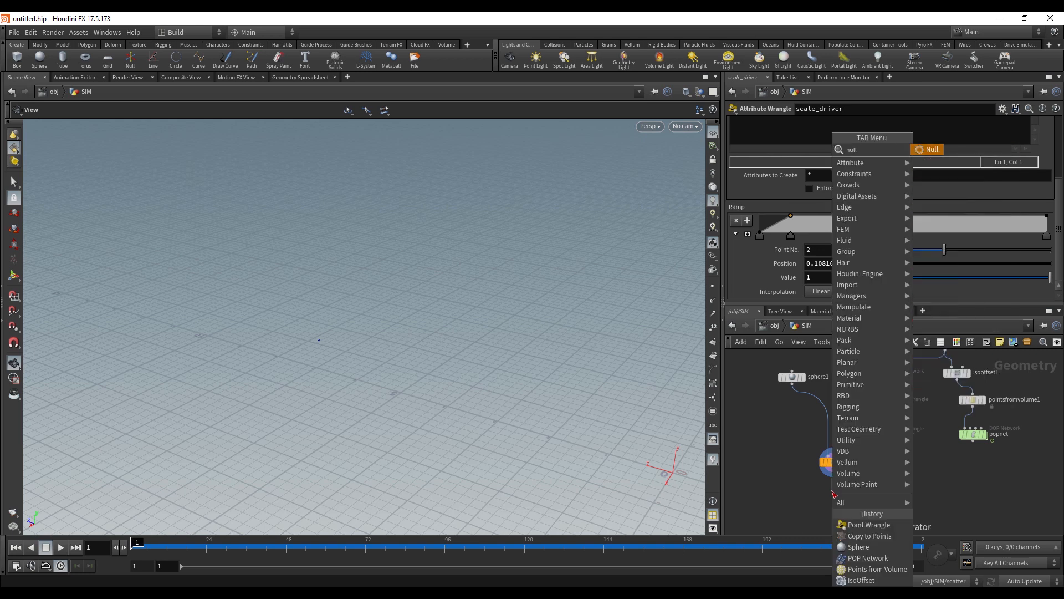
key("Return")
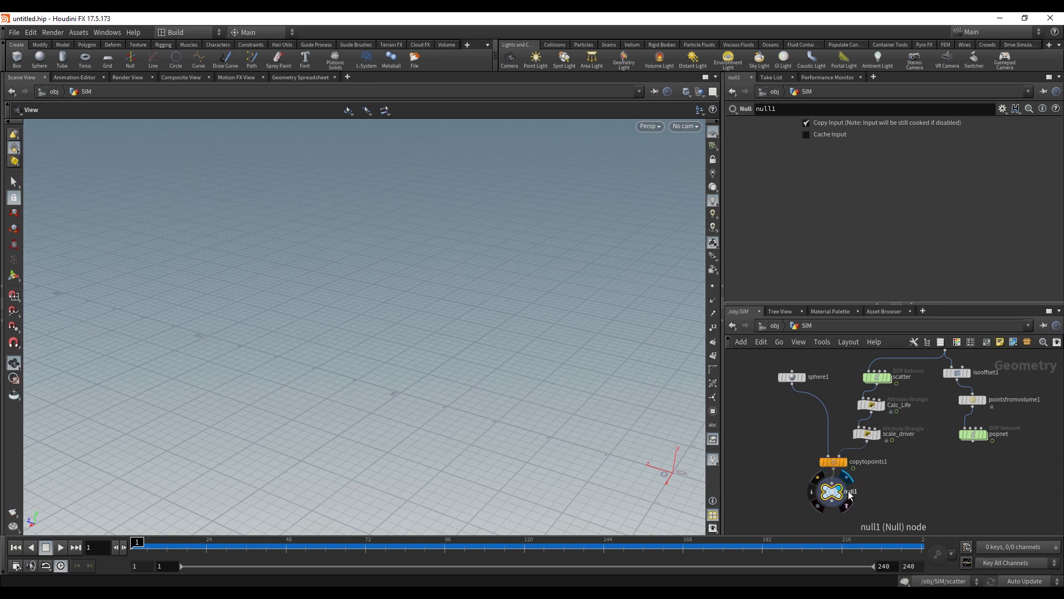
double_click(848, 490)
type("Trigger")
key("Return")
left_click(954, 475)
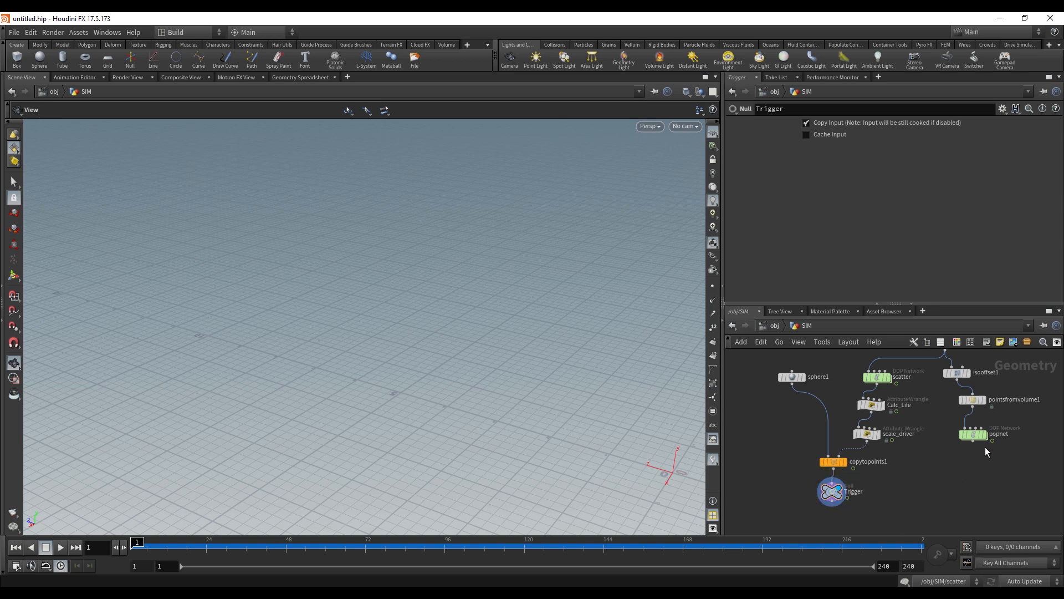
- Display the popnet network's result in the viewport and rename the node as SIM
left_click(986, 440)
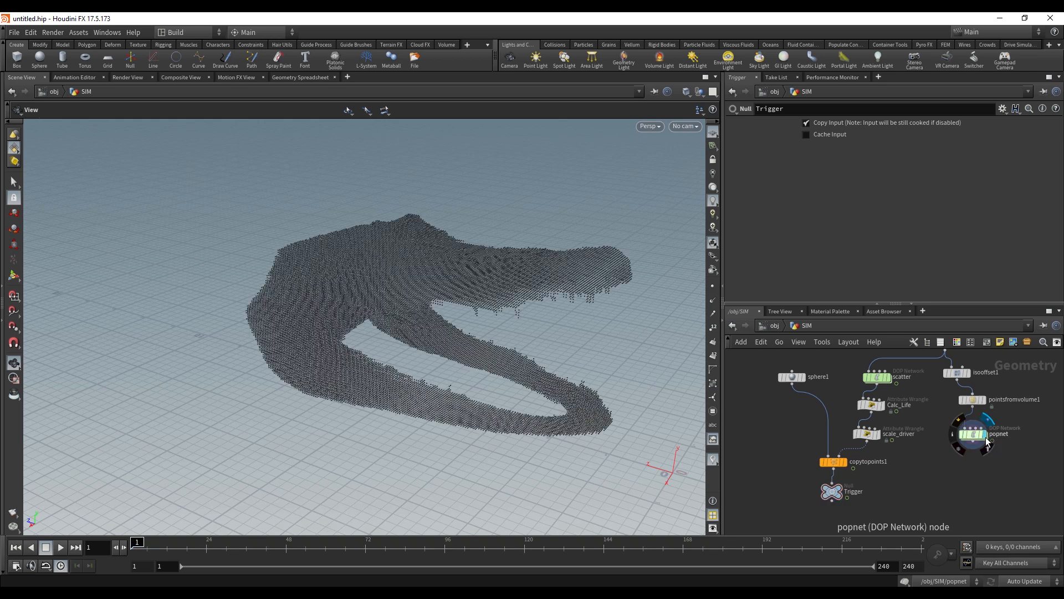
double_click(997, 435)
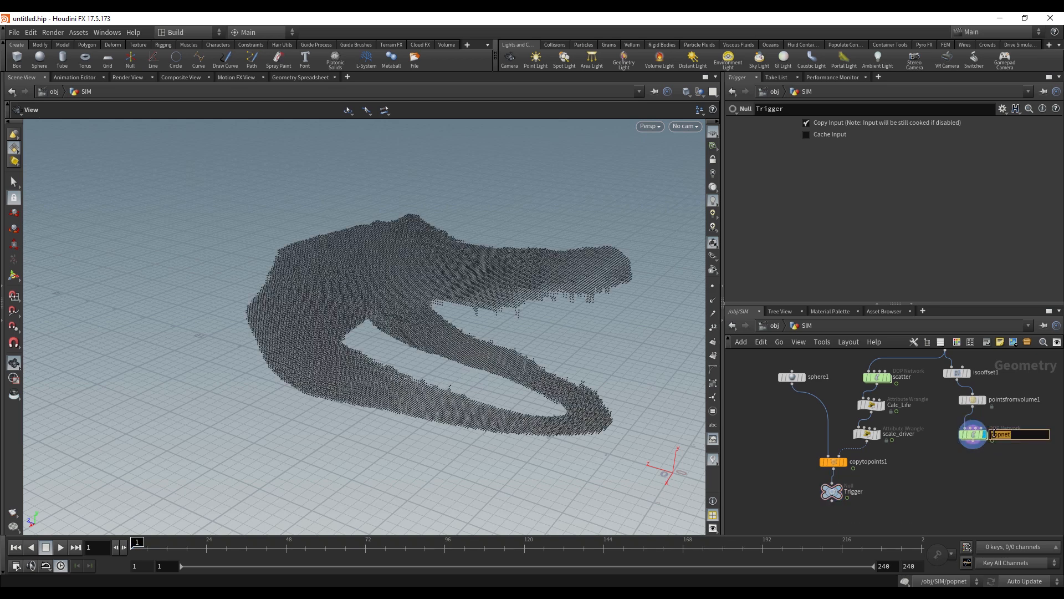
type("sIM")
key("Return")
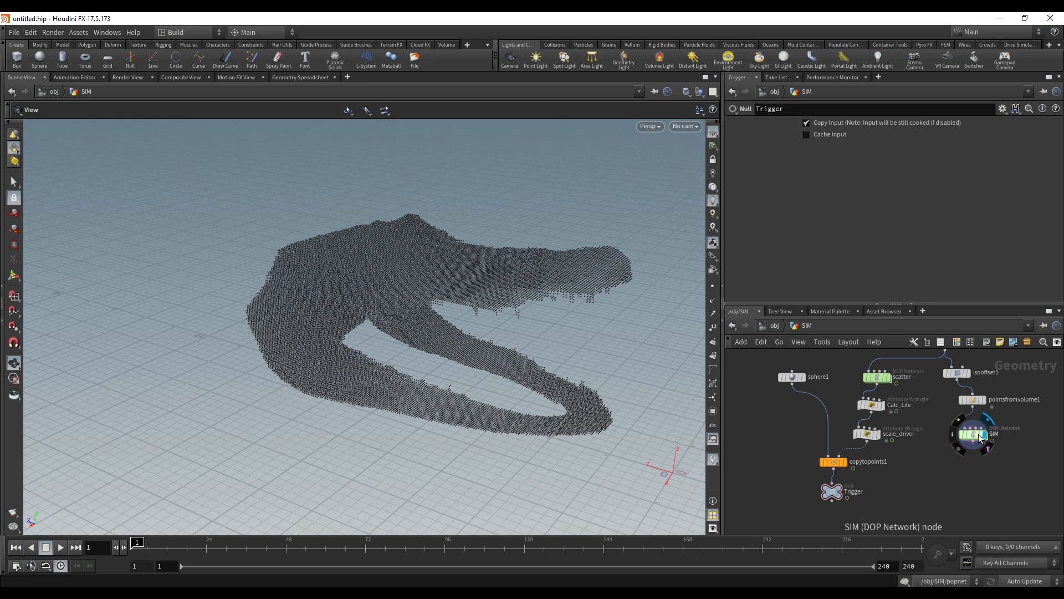
- Open the SIM network, set rounded wiring, and move popobject and source_first_input apart to make room for more nodes
double_click(975, 433)
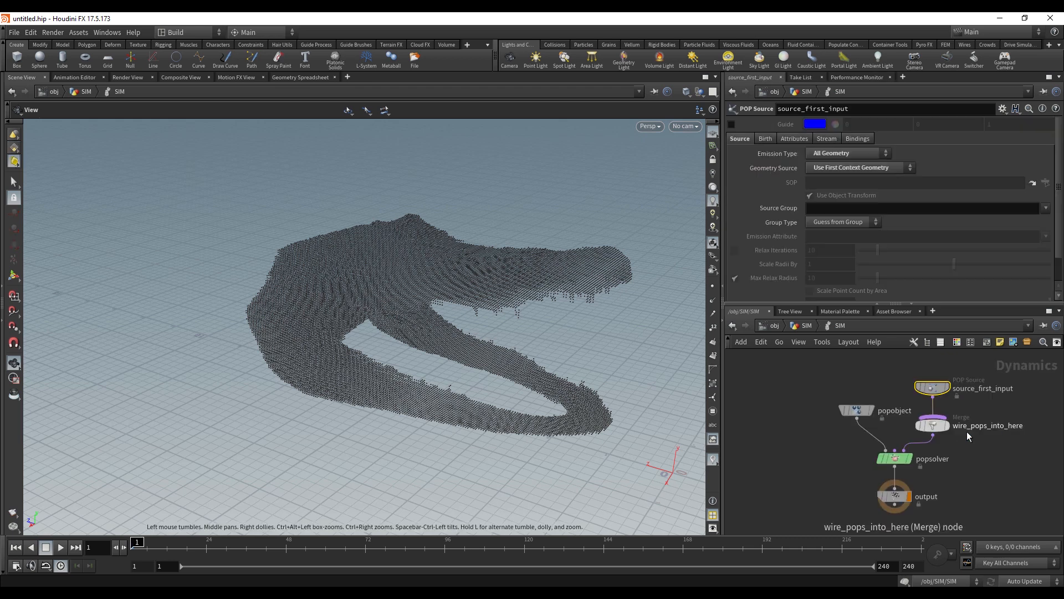
key("shift+s")
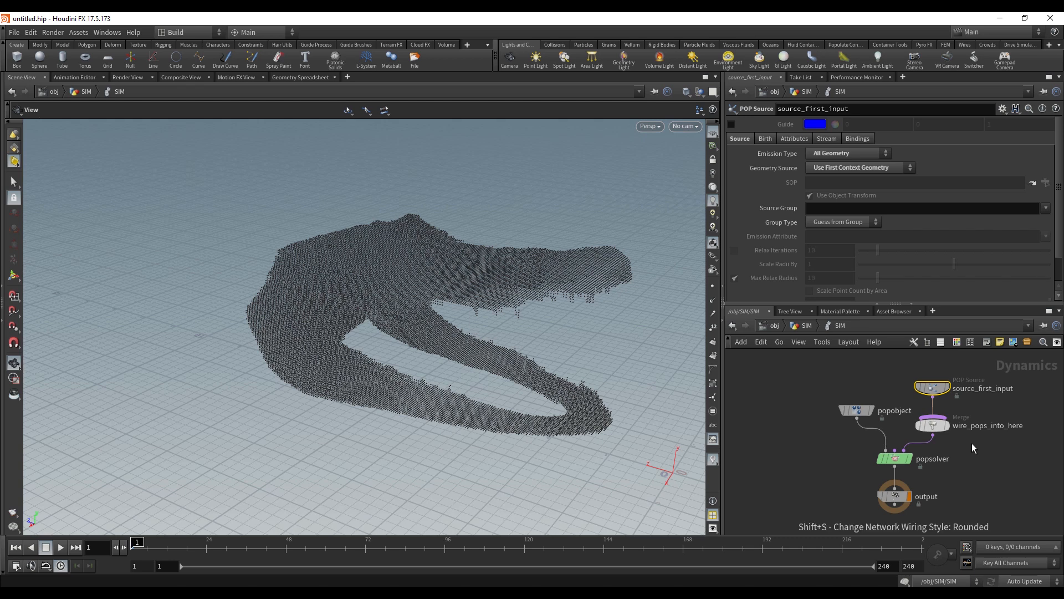
middle_click_drag(973, 443, 957, 472)
scroll(952, 486, "down", 3)
scroll(951, 483, "up", 2)
left_click_drag(852, 442, 788, 448)
left_click_drag(925, 425, 824, 388)
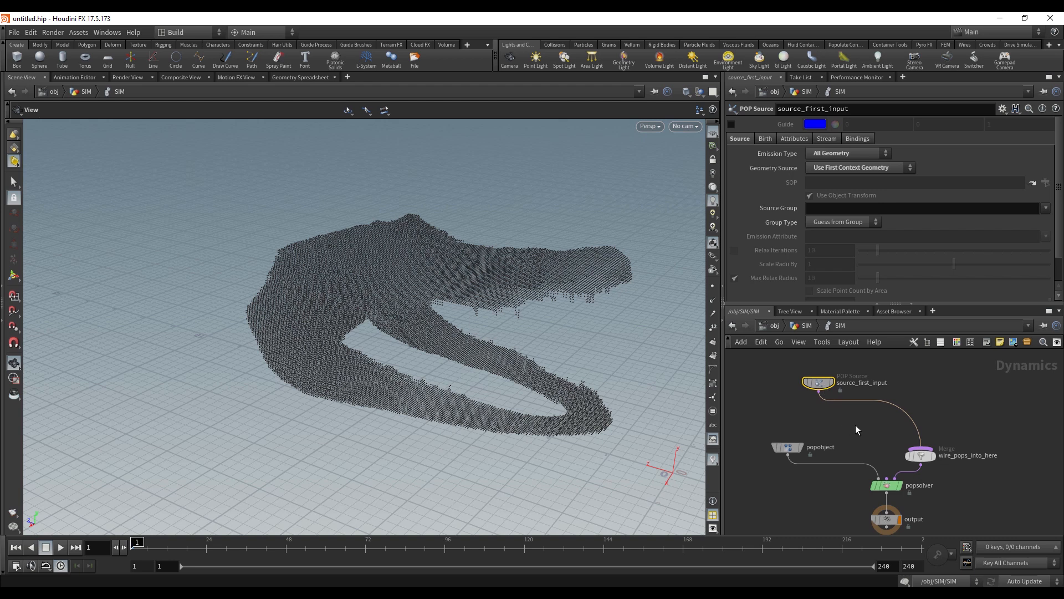
- Insert a POP Group node between source_first_input and the wire_pops_into_here merge
key("Tab")
type("POP GROU")
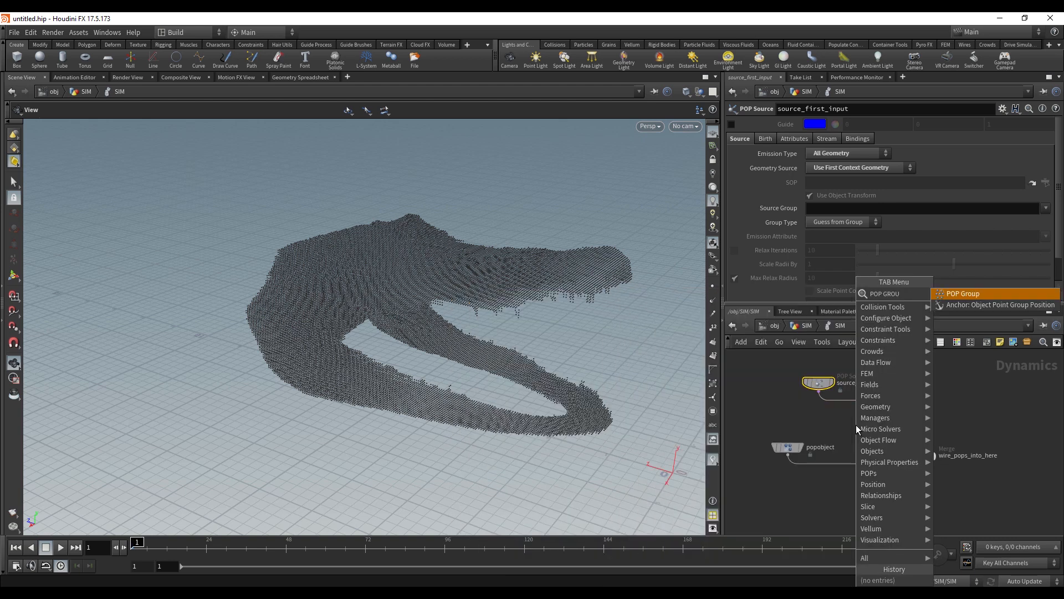
key("Return")
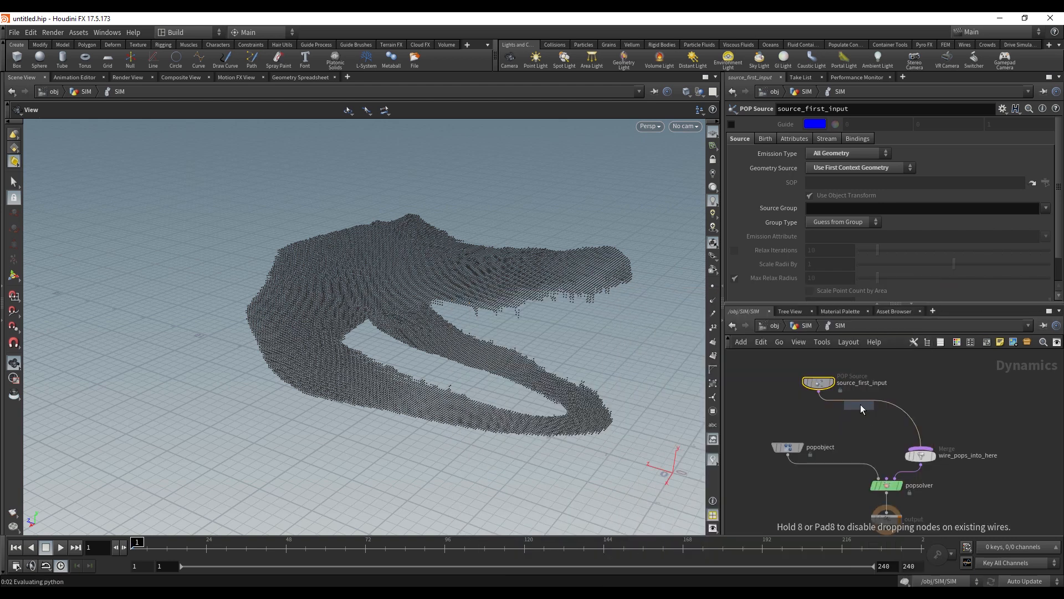
left_click(863, 400)
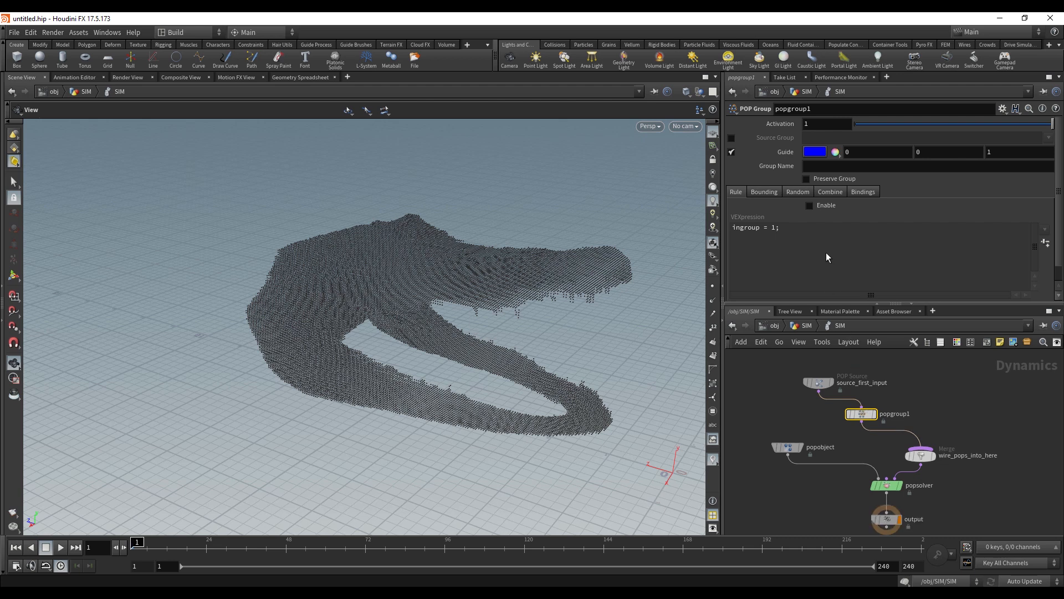
- Name the POP Group's group N and enable its bounding with the Bounding Object type
left_click(835, 169)
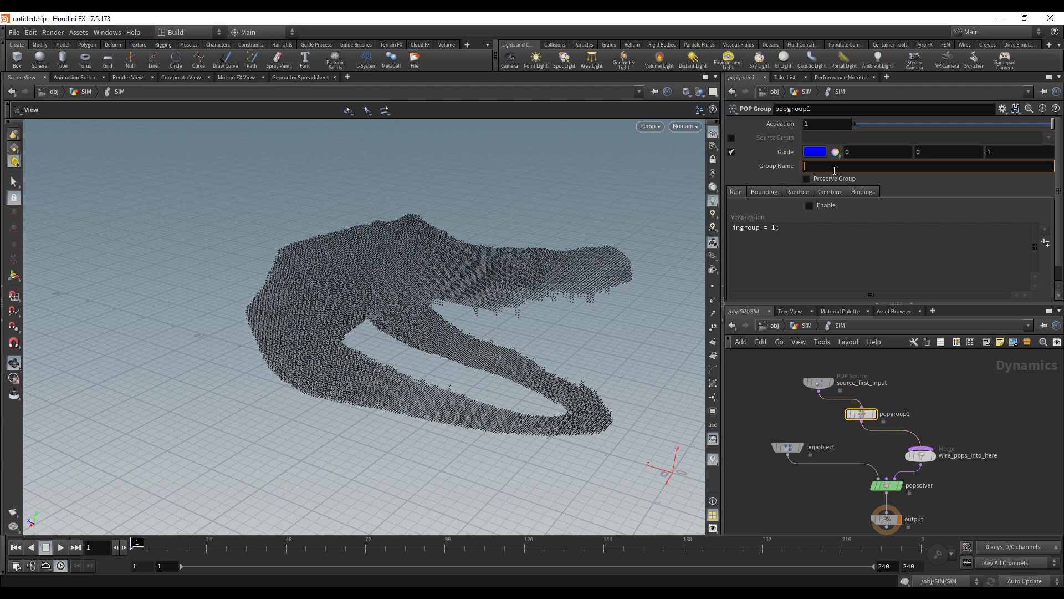
type("N")
left_click(774, 191)
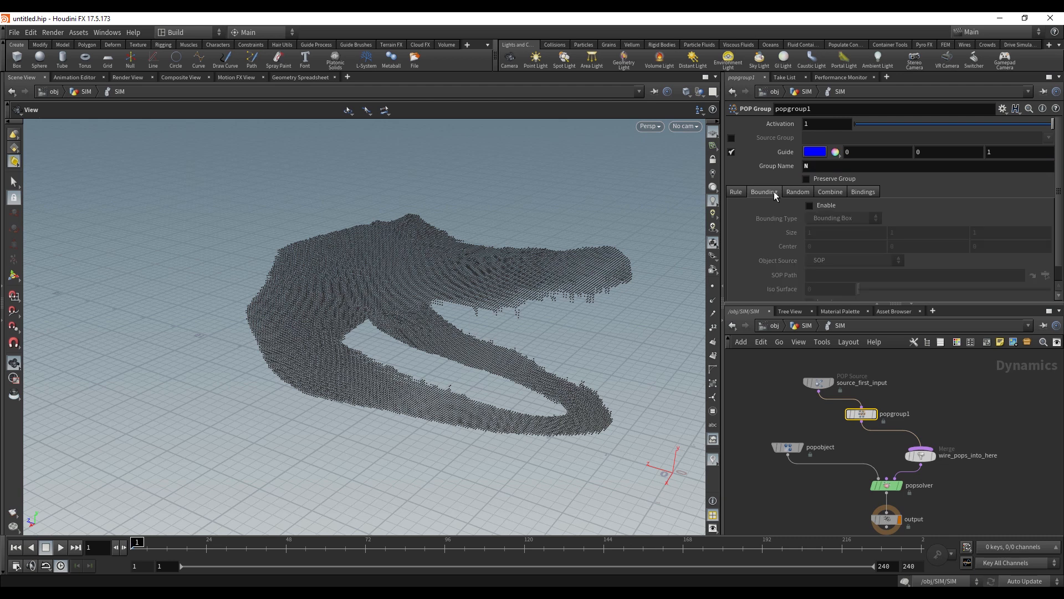
left_click(809, 205)
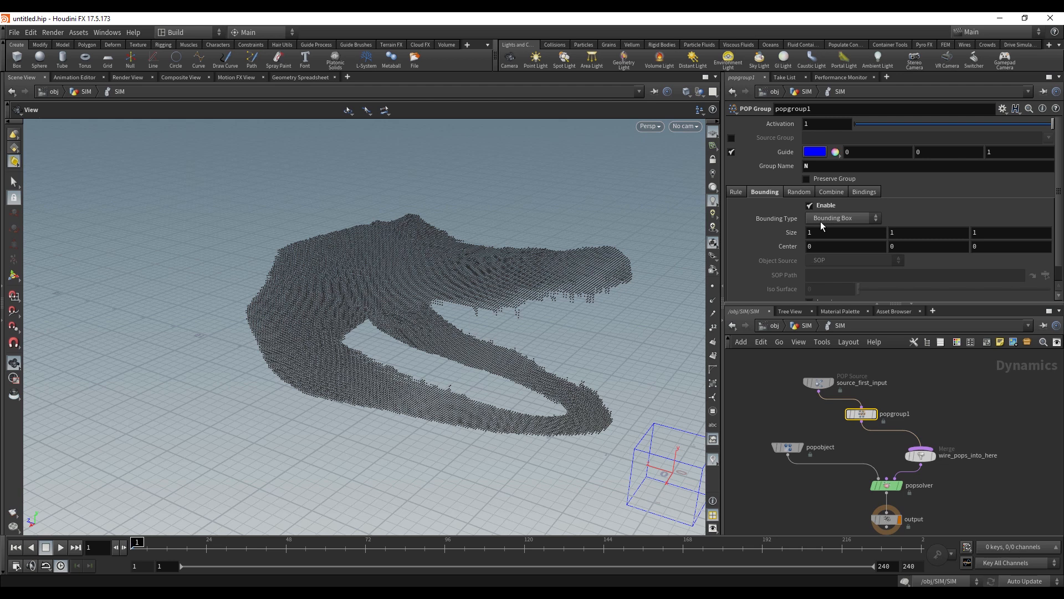
left_click(820, 221)
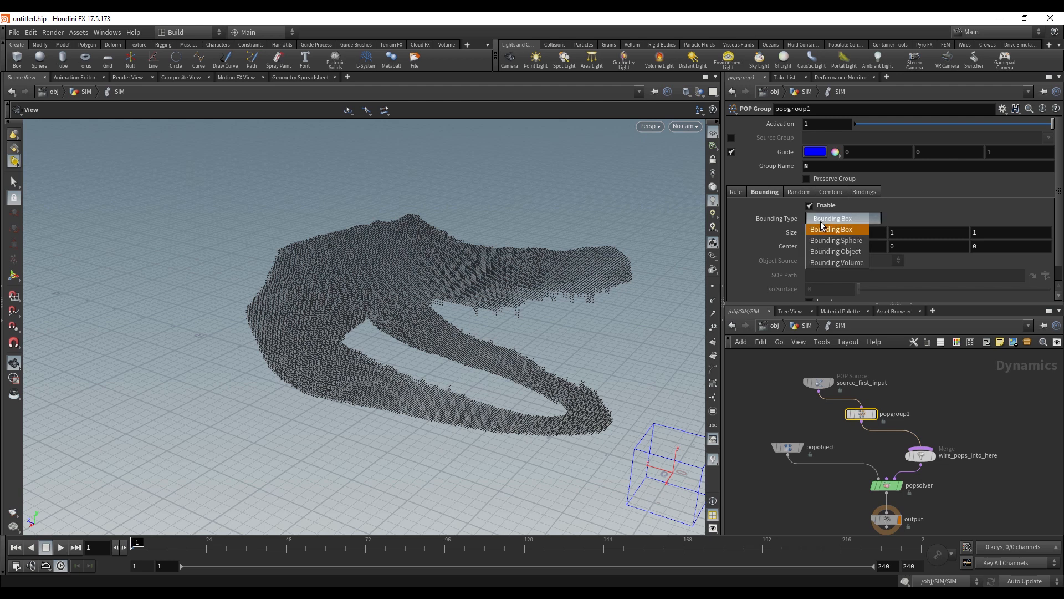
left_click(838, 255)
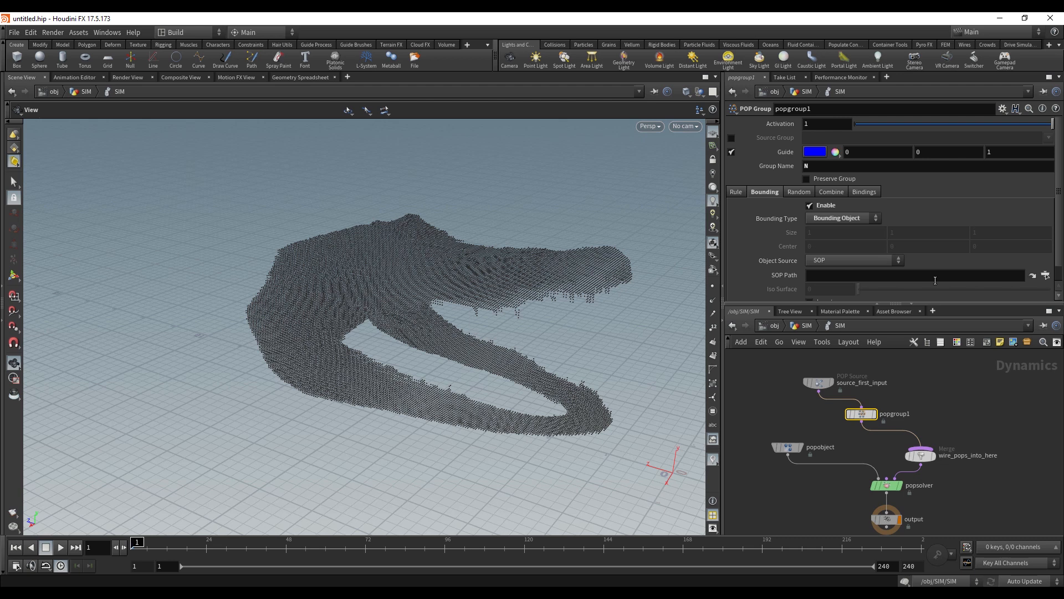
- Set the bounding object's SOP path to /obj/SIM/Trigger and play the simulation to check which particles get grouped
left_click(1045, 276)
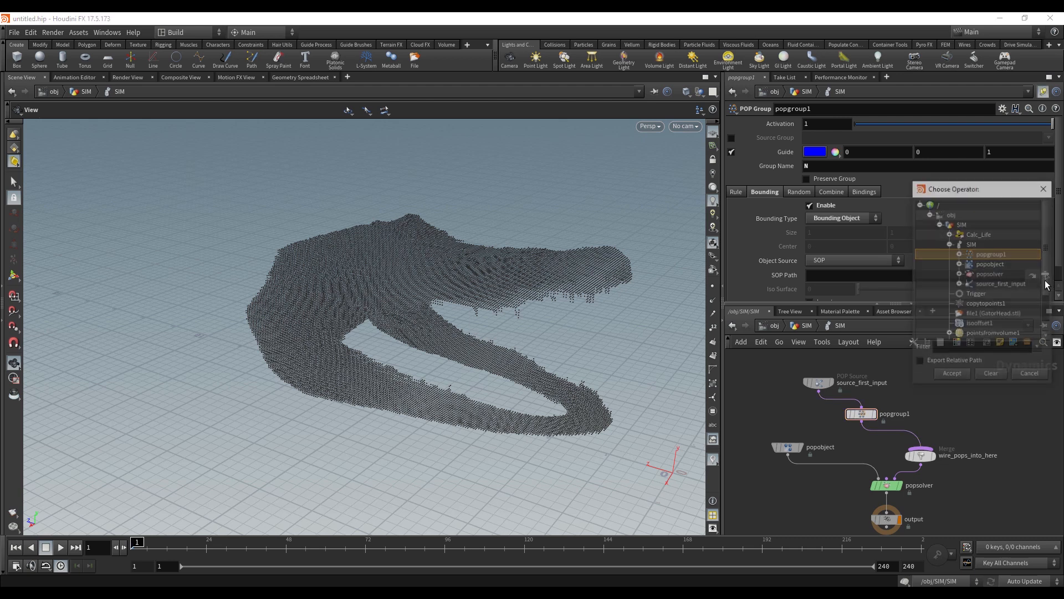
left_click(973, 295)
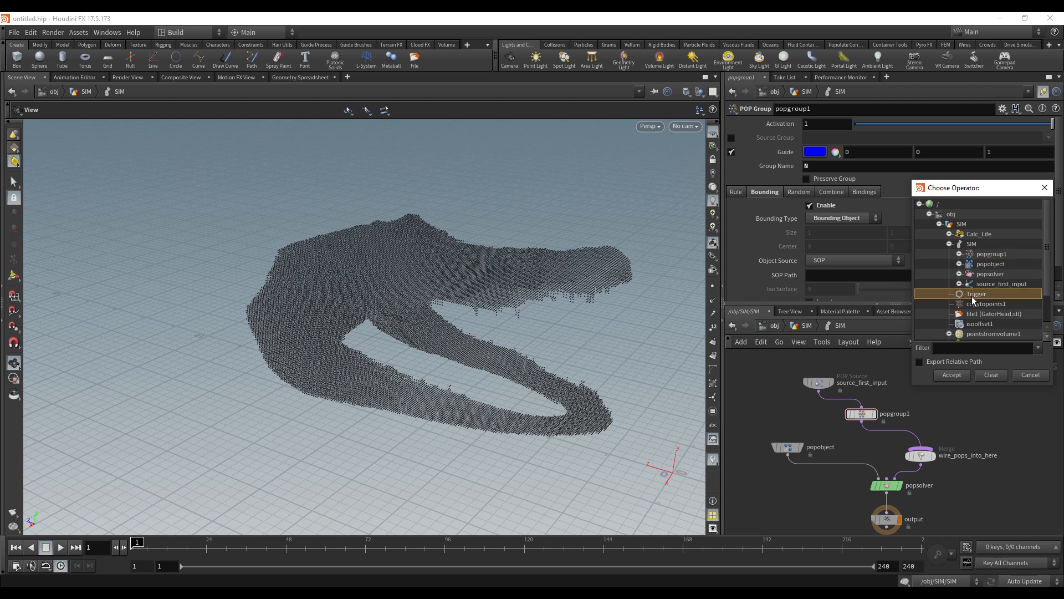
left_click(953, 375)
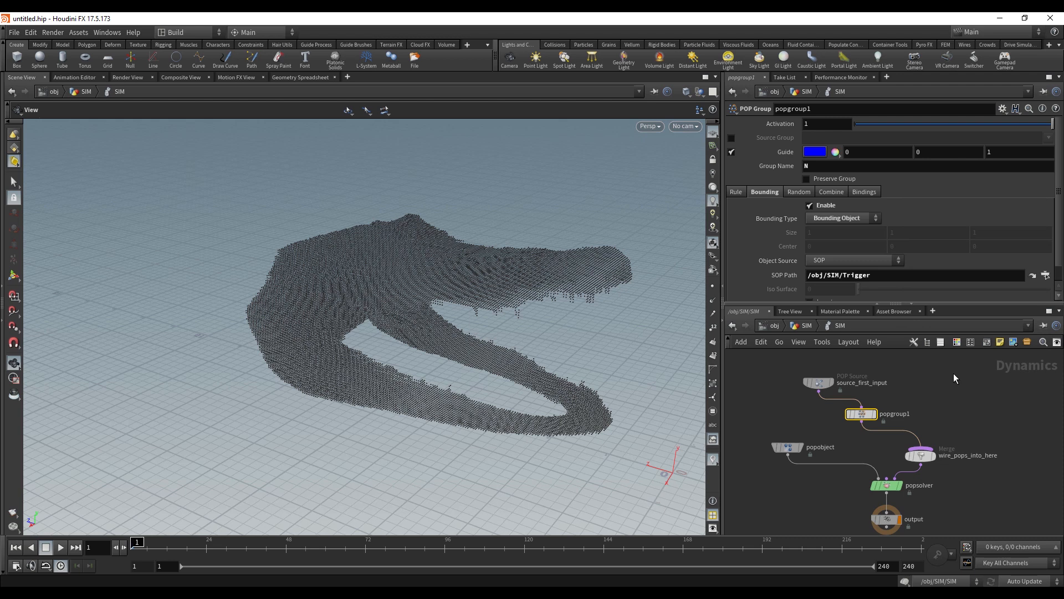
left_click(61, 547)
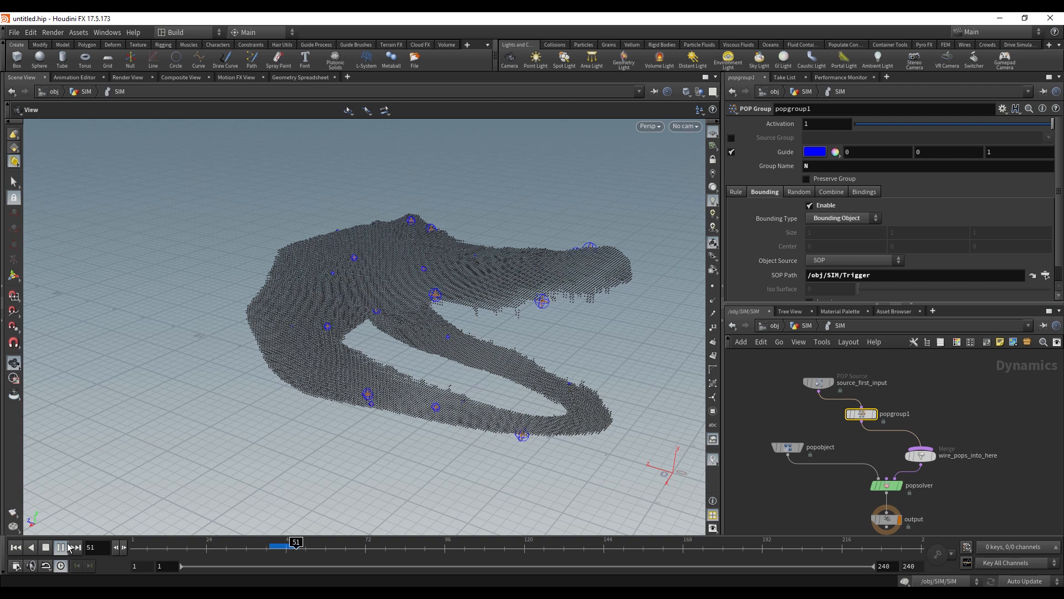
left_click(62, 547)
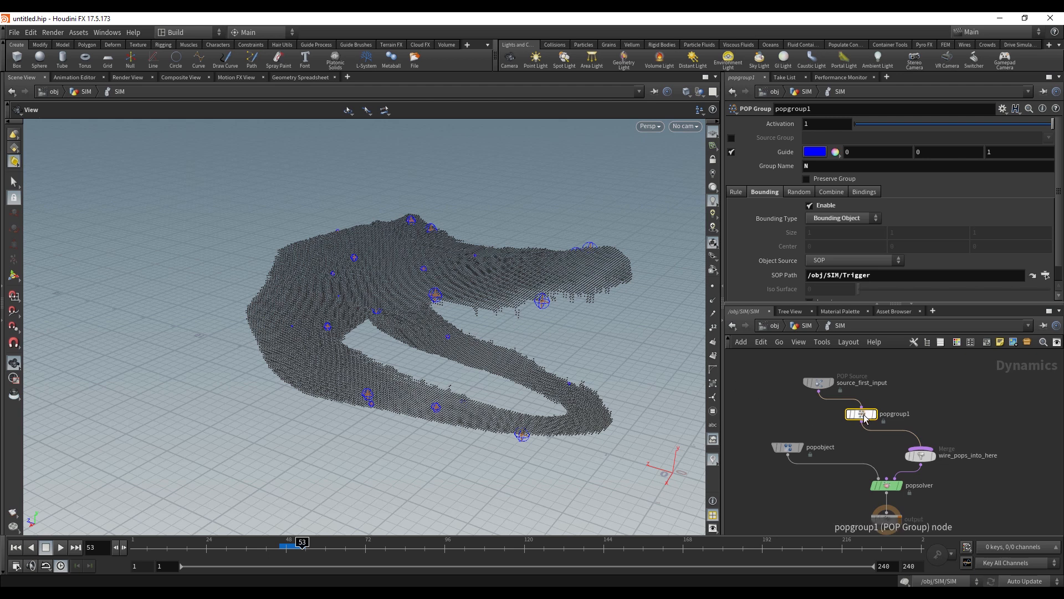
- Insert a POP Wrangle between popgroup1 and the wire_pops_into_here merge, and return the timeline to frame 1
left_click_drag(874, 419, 860, 415)
key("Tab")
type("pop wra")
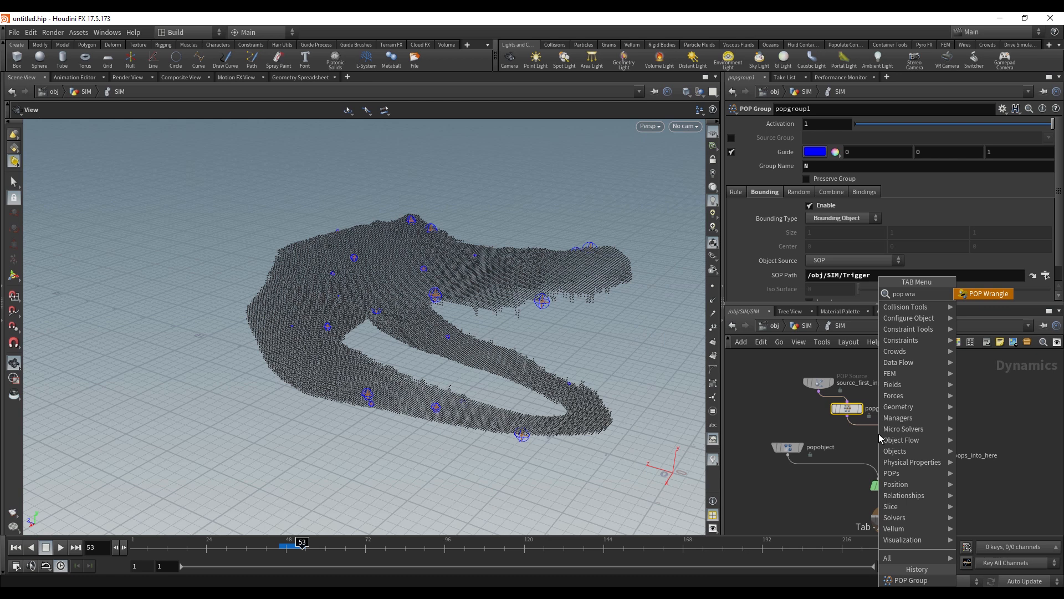
key("Return")
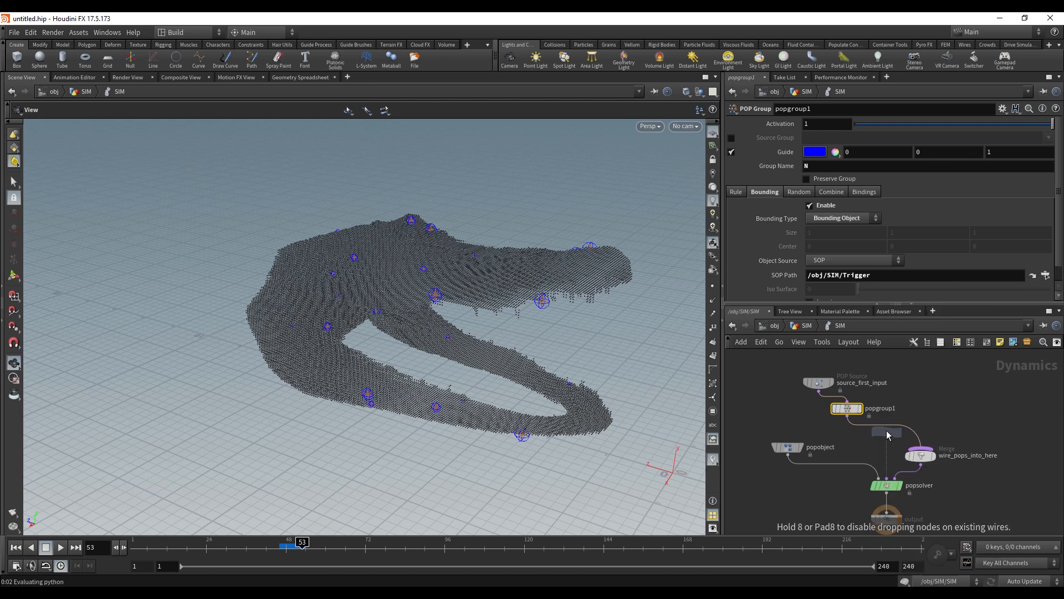
left_click(898, 437)
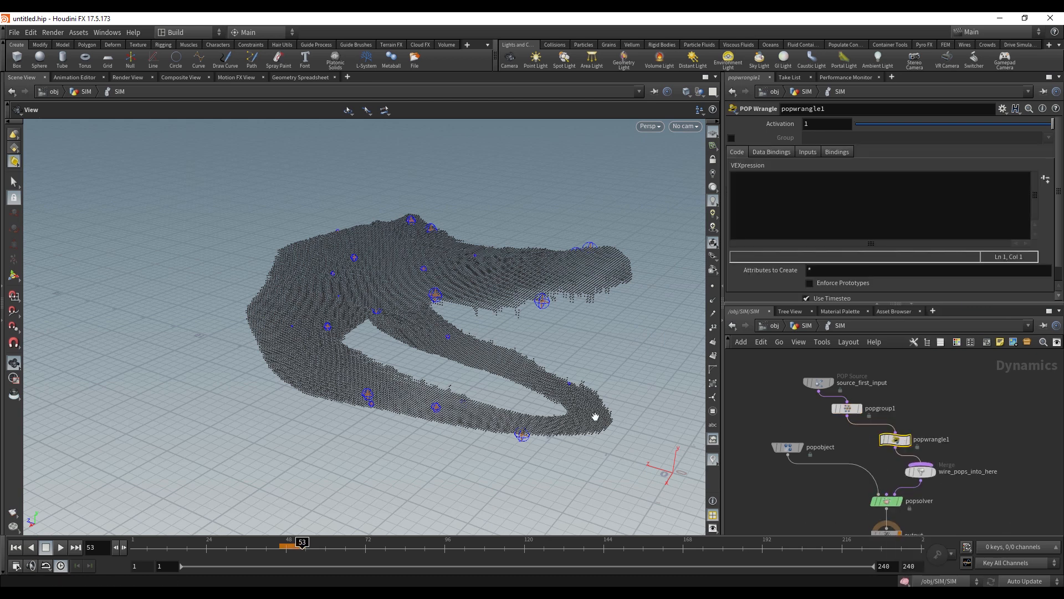
left_click(16, 547)
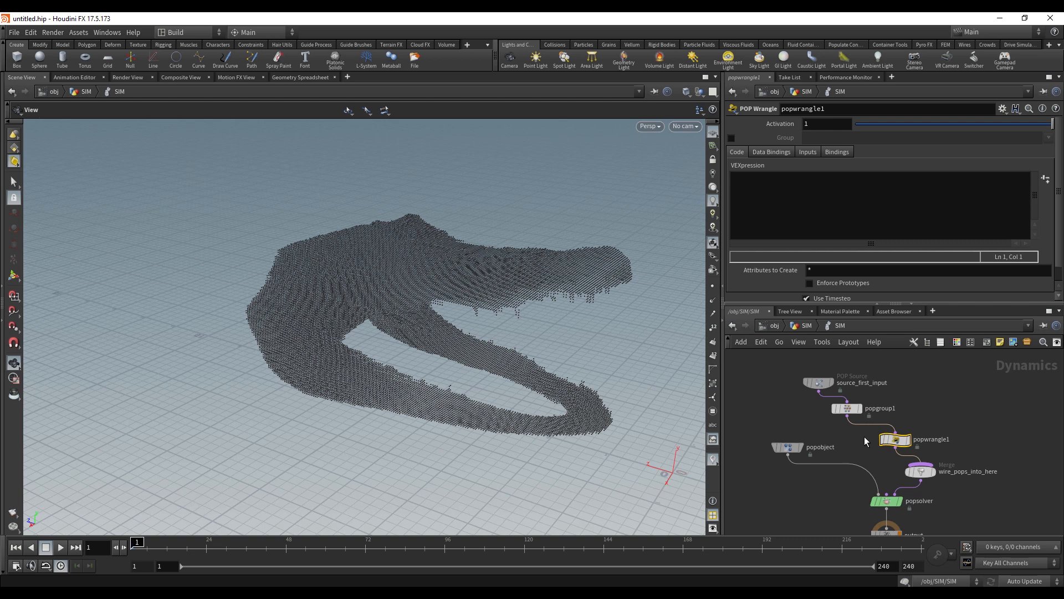
left_click_drag(899, 440, 876, 434)
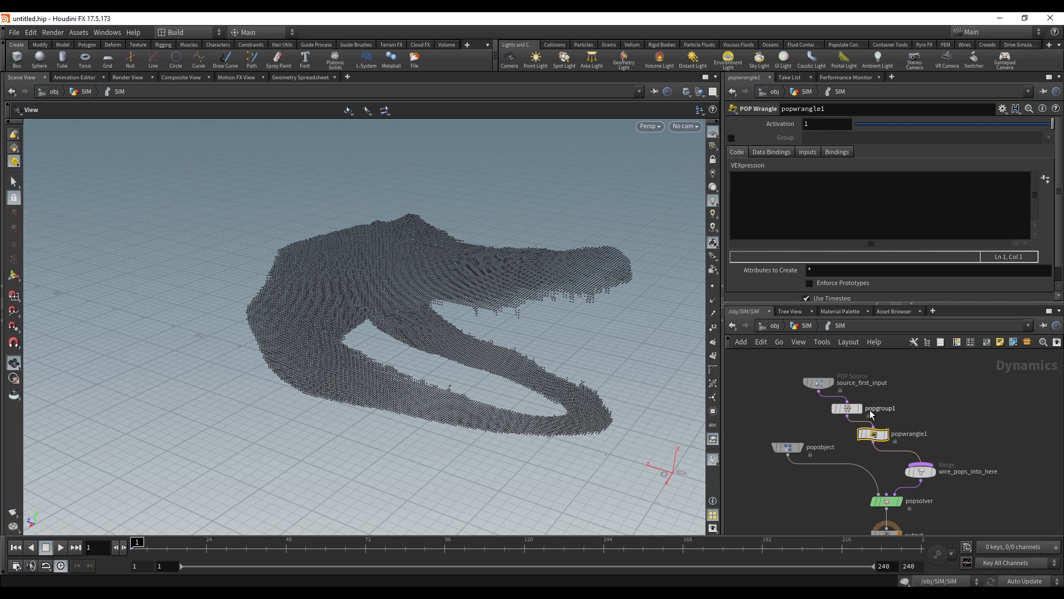
- Restrict the POP Wrangle to the group N
left_click(731, 138)
left_click(825, 138)
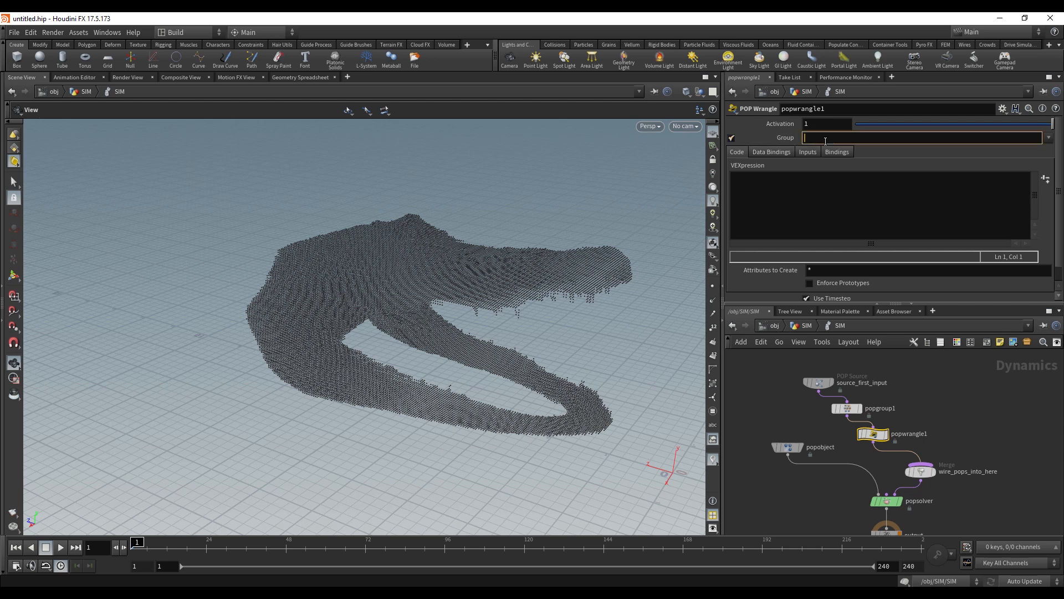
type("N")
key("Return")
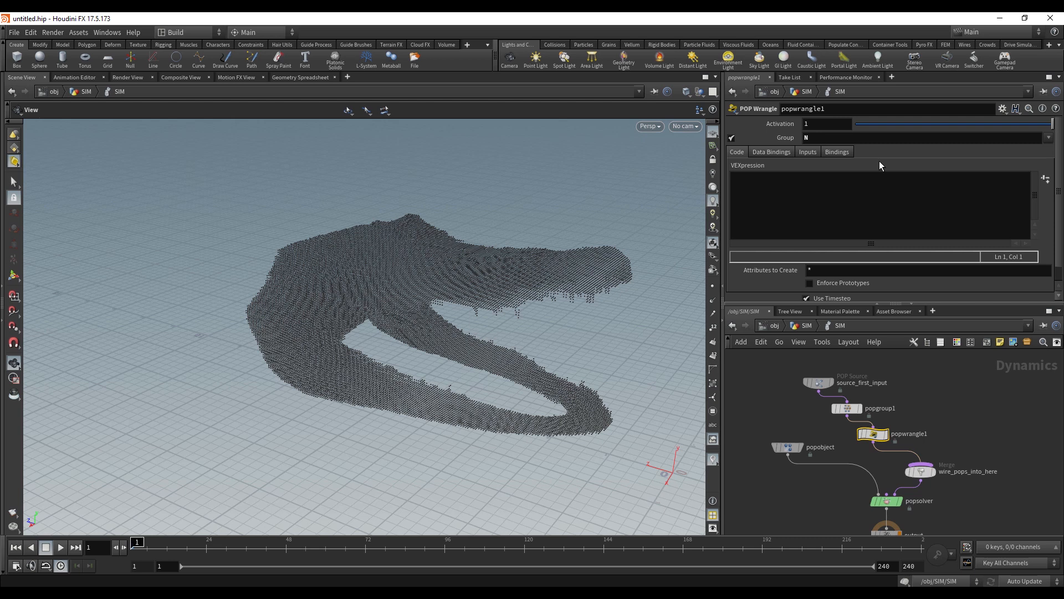
- Enter the VEXpression i@state = 1; in the POP Wrangle
left_click(846, 184)
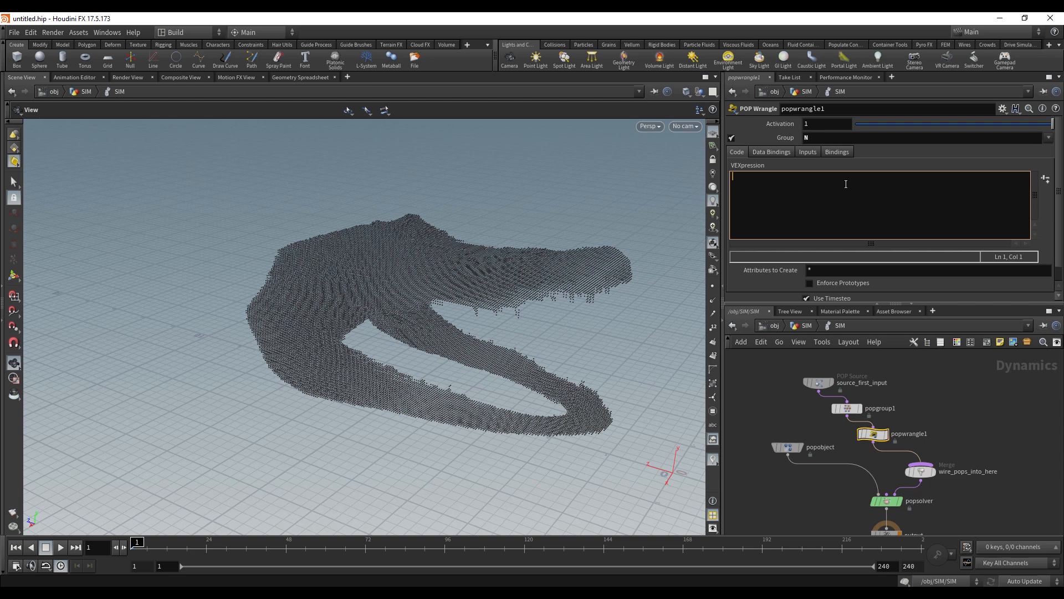
type("i")
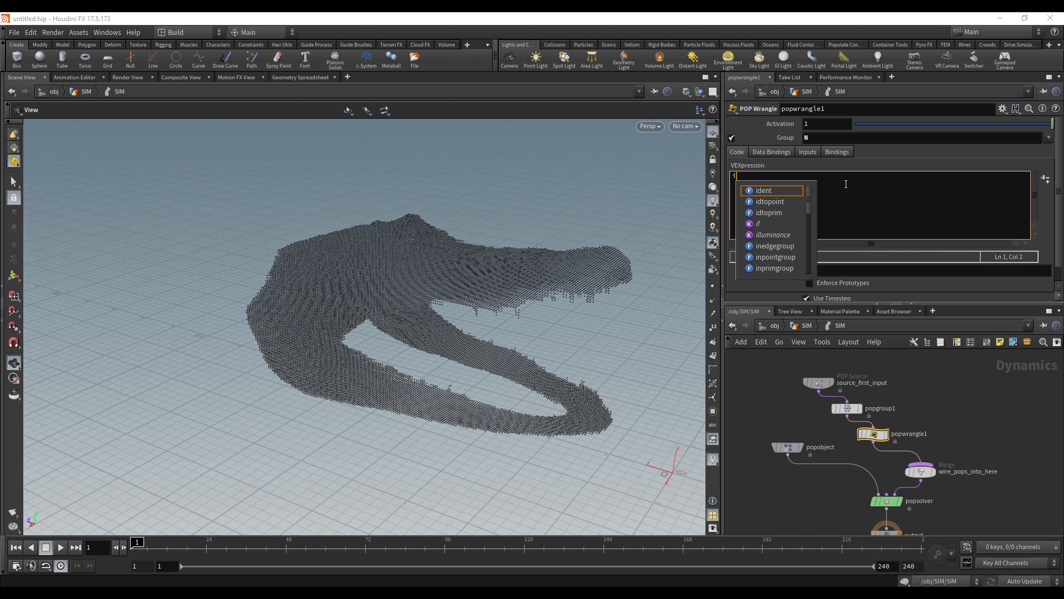
type("@")
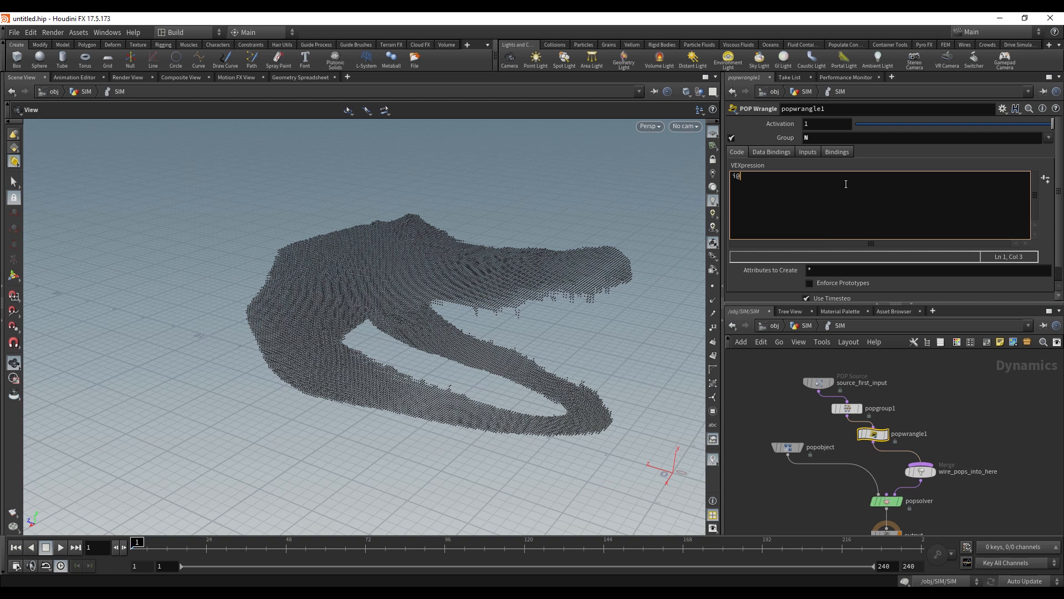
type("state = 1;")
left_click(874, 160)
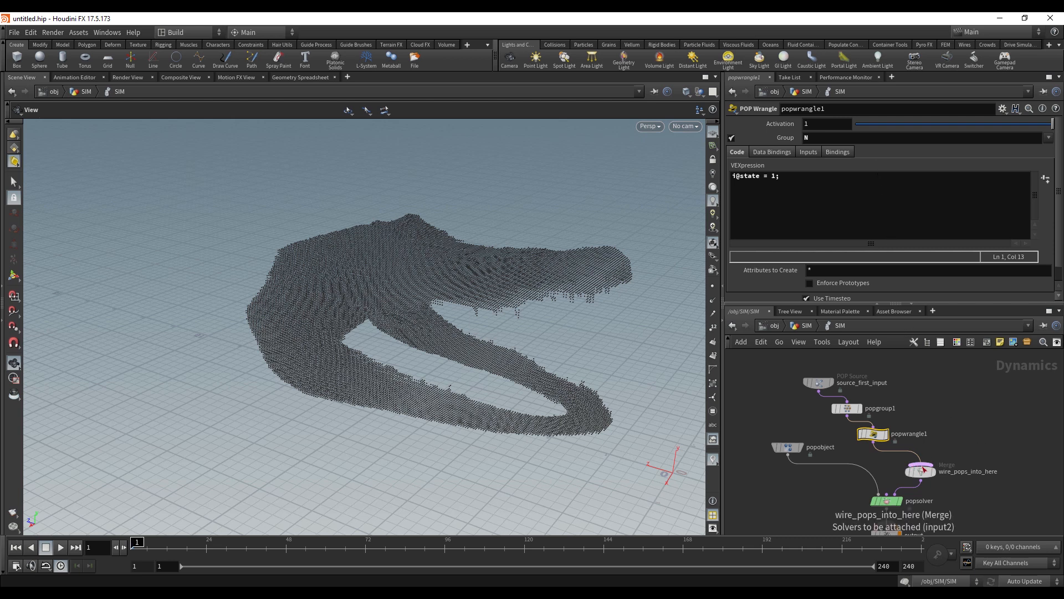
- Add a POP Stream node wired into the wire_pops_into_here merge and place it to the side of the existing chain
left_click_drag(920, 465, 1010, 407)
key("Tab")
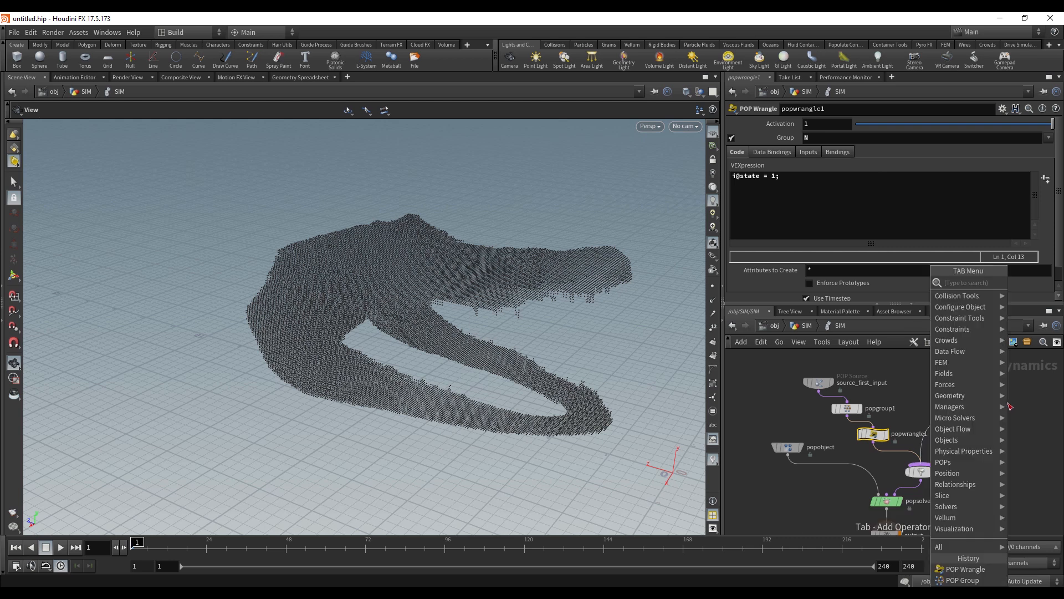
key("Escape")
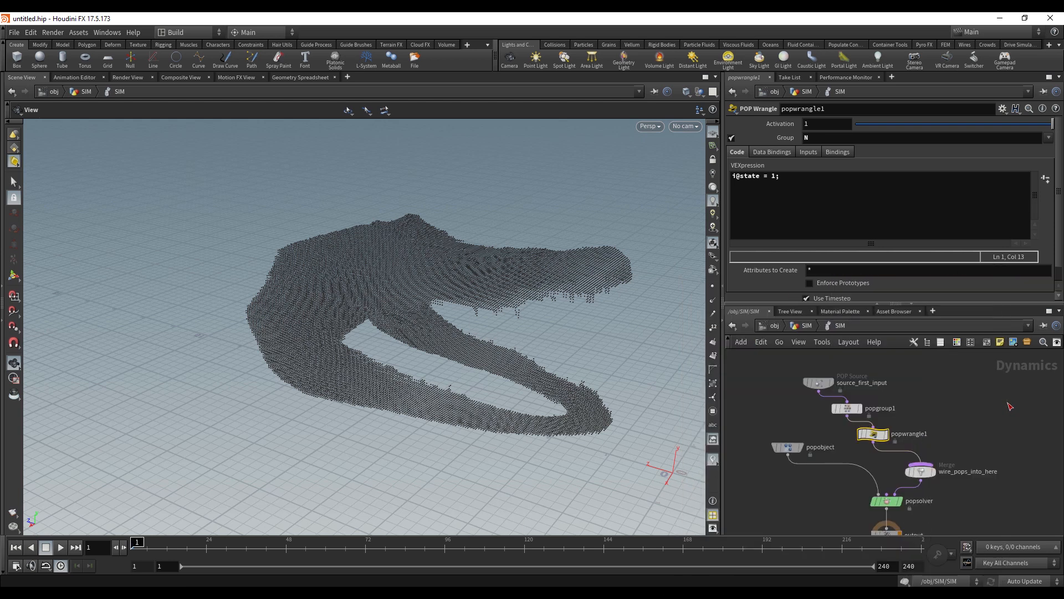
left_click(1010, 406)
left_click_drag(1010, 407, 1021, 391)
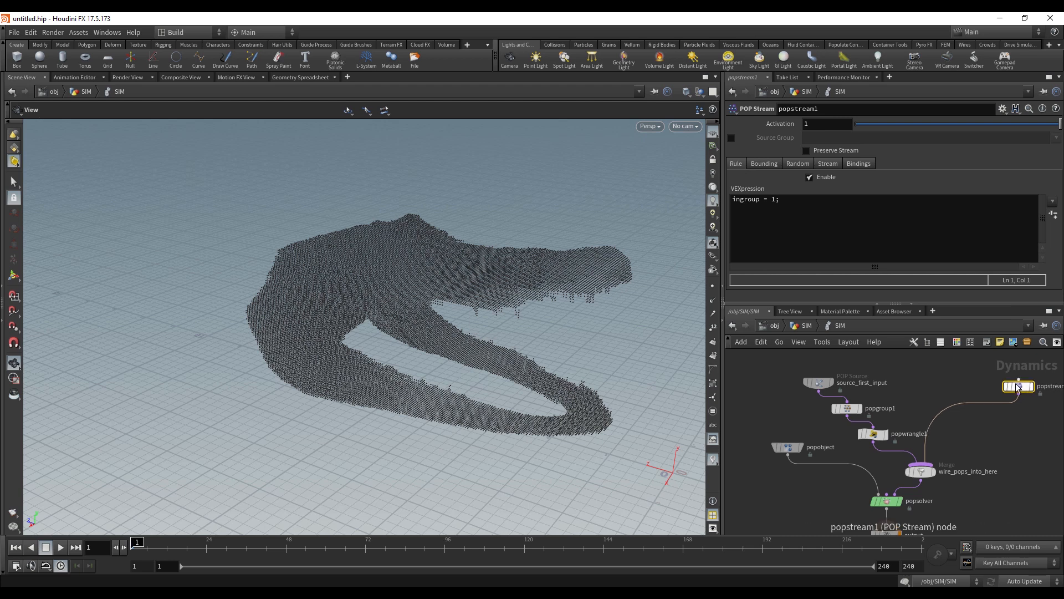
- Change the POP Stream's rule expression to ingroup = i@state == 1;
left_click(784, 200)
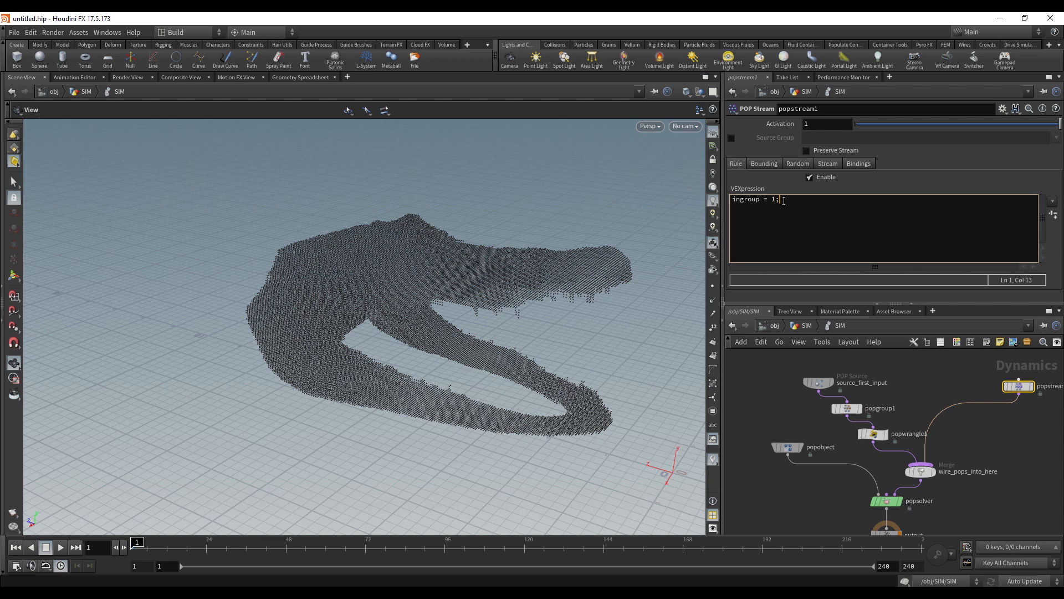
key("BackSpace")
key("BackSpace")
type("i@state == 1;")
left_click(893, 184)
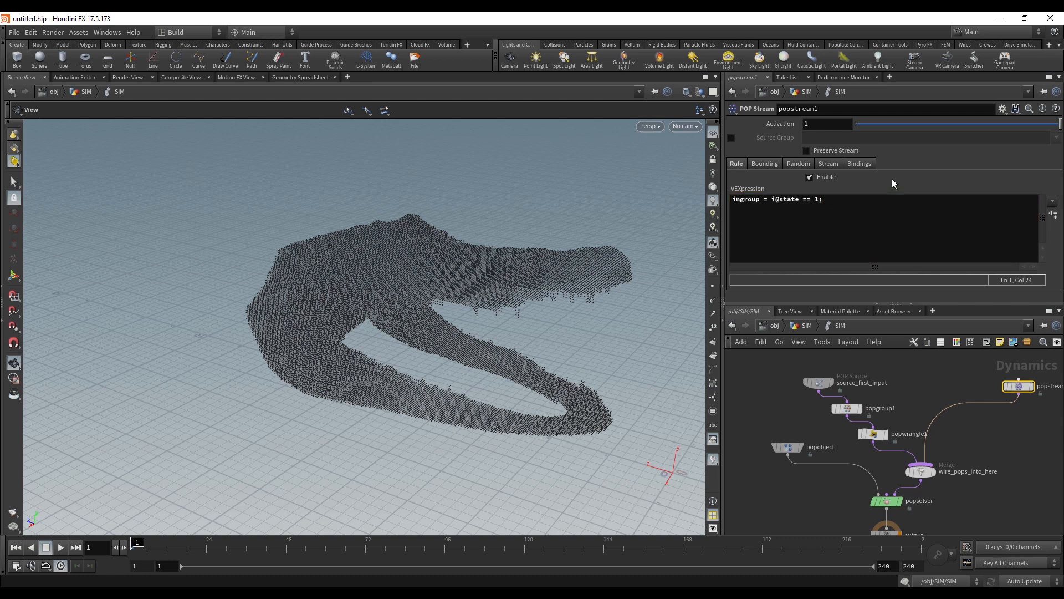
- Insert a POP Fluid node between popstream1 and the wire_pops_into_here merge
key("Tab")
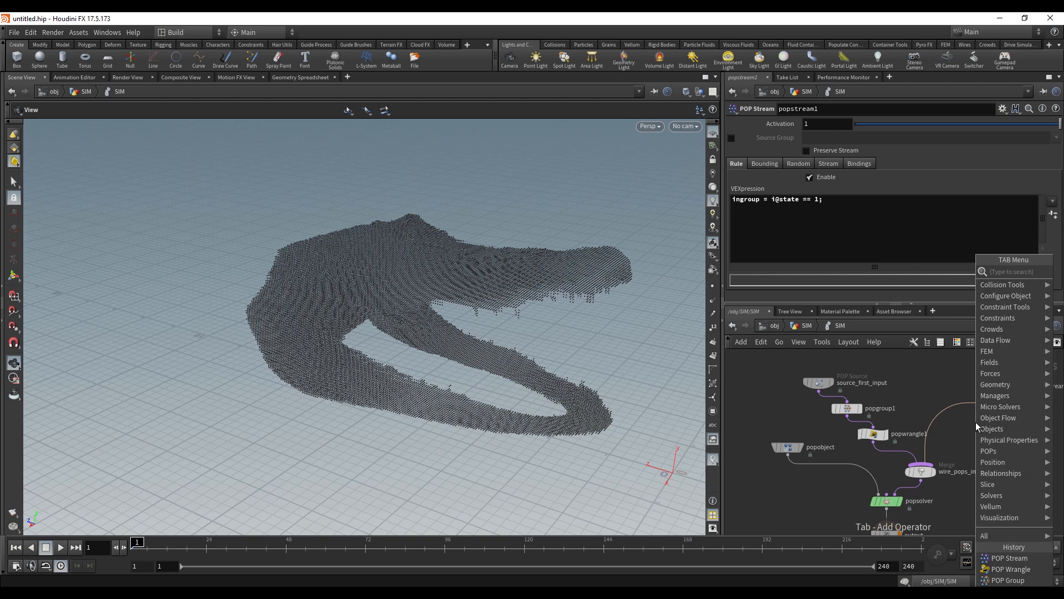
type("pop flui")
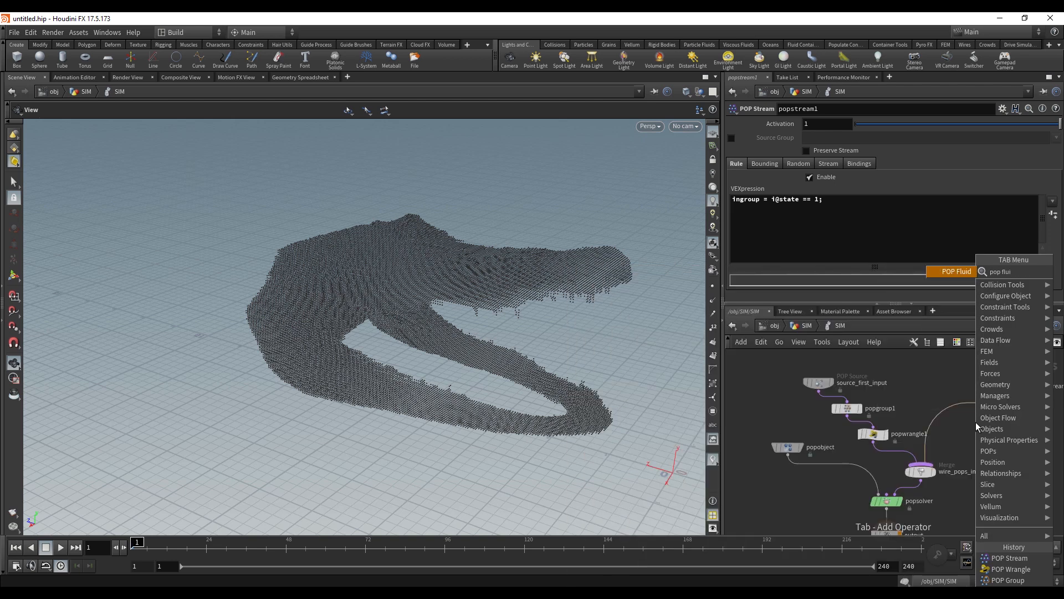
key("Return")
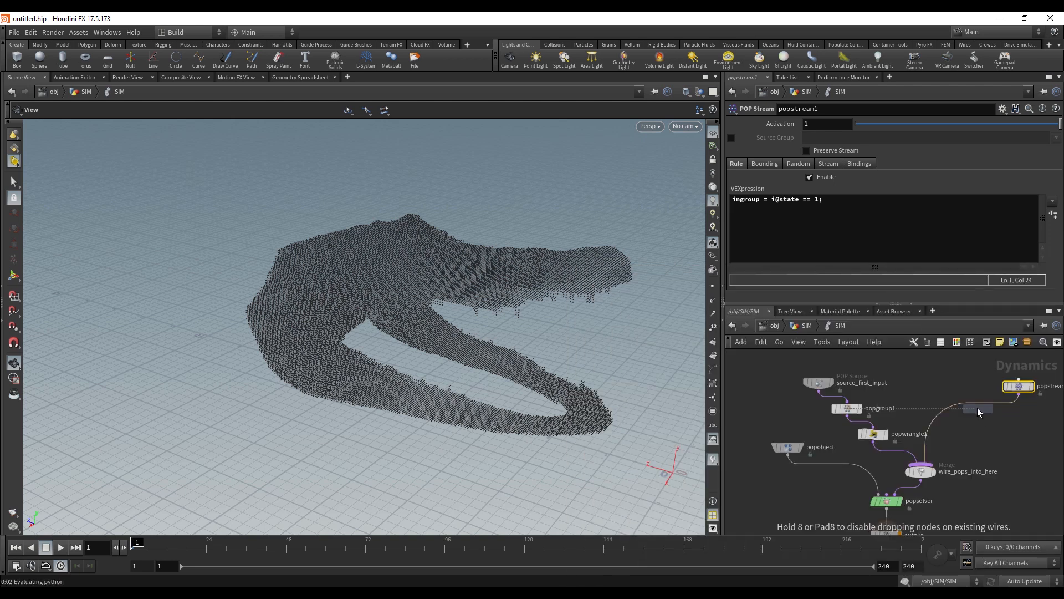
left_click(978, 410)
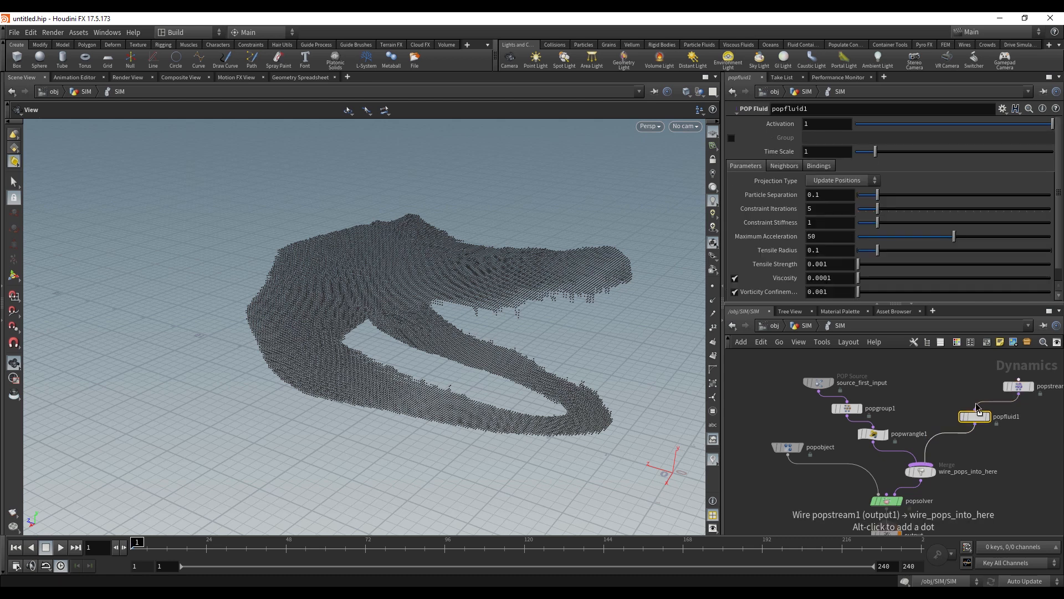
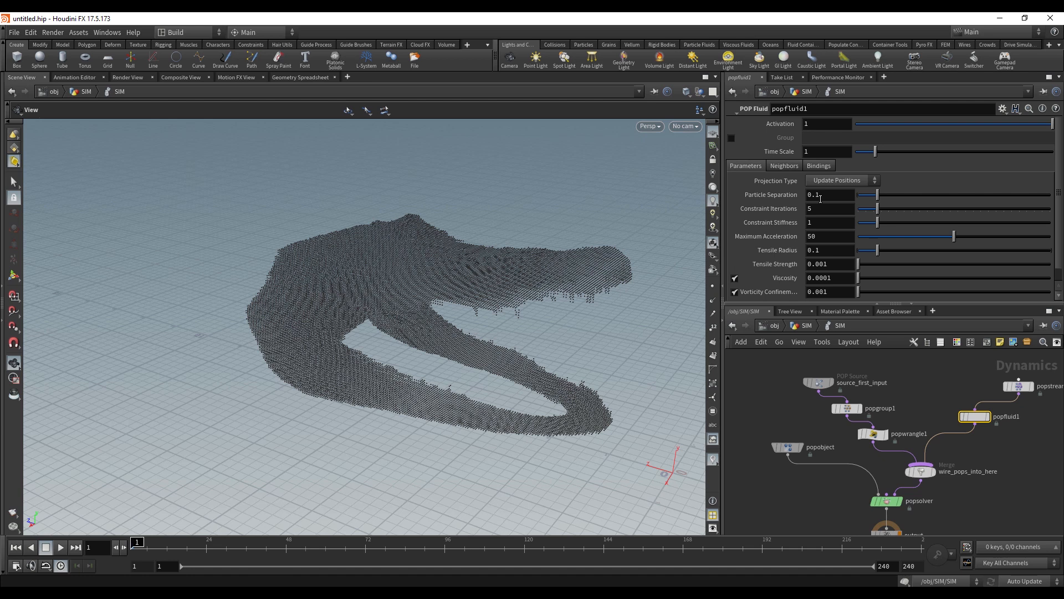
- Set the POP Fluid's particle separation to 0.05, constraint iterations to 30 and constraint stiffness to 100
left_click(826, 196)
type("0.05")
key("Return")
left_click(808, 207)
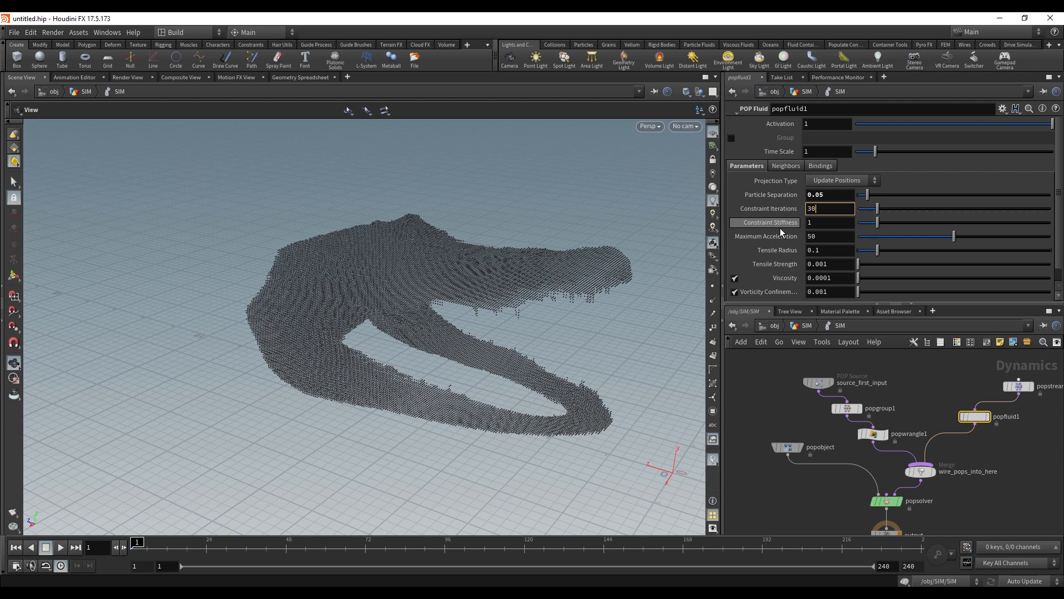
left_click(818, 224)
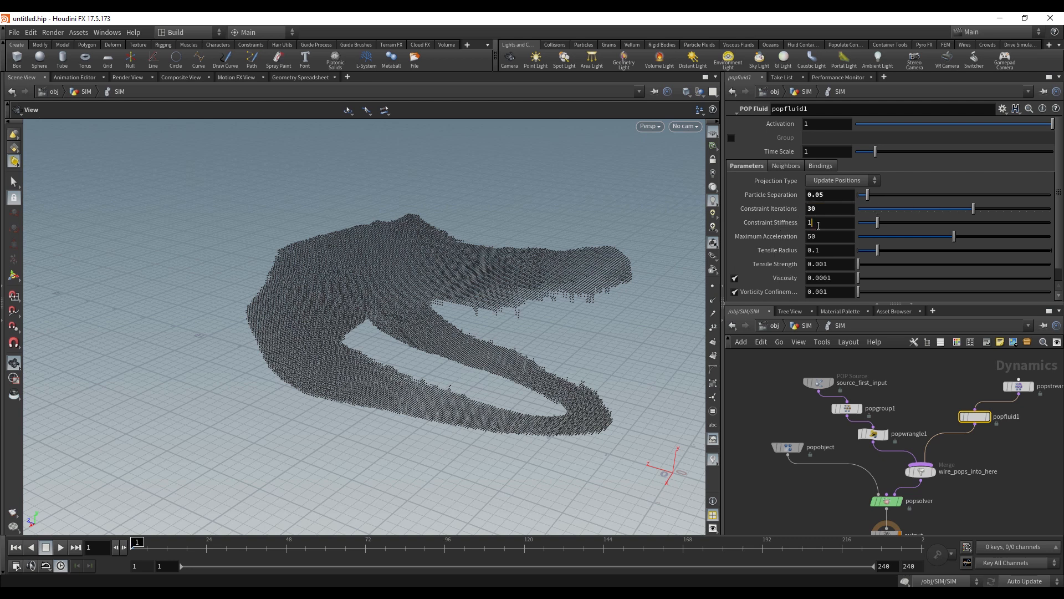
type("00")
key("Return")
- Set the POP Fluid's tensile strength to 0.005 and its viscosity to 0.3
left_click(830, 265)
key("BackSpace")
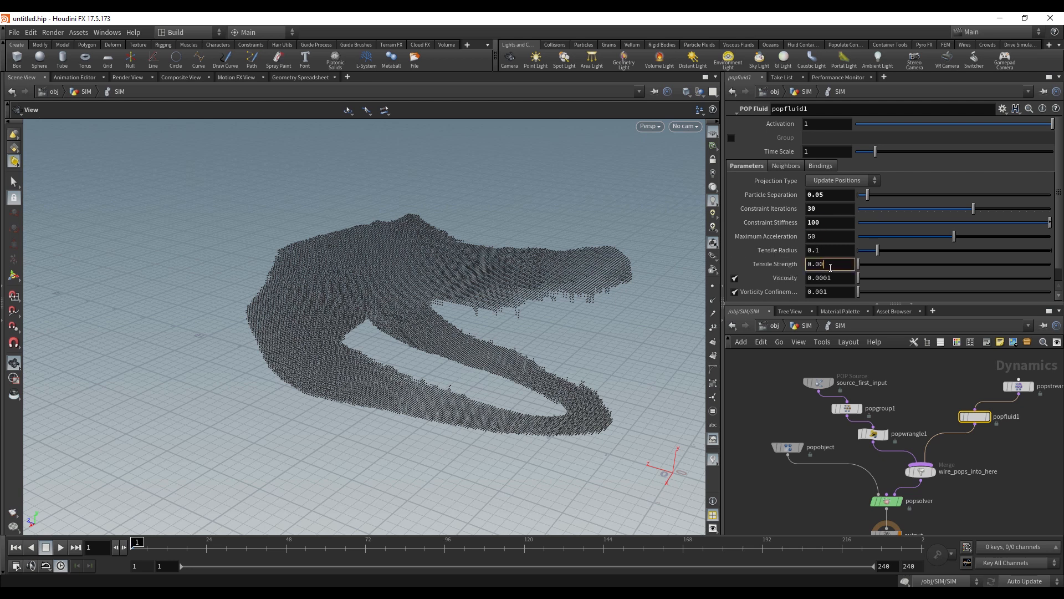
type("5")
key("Return")
left_click_drag(837, 279, 805, 279)
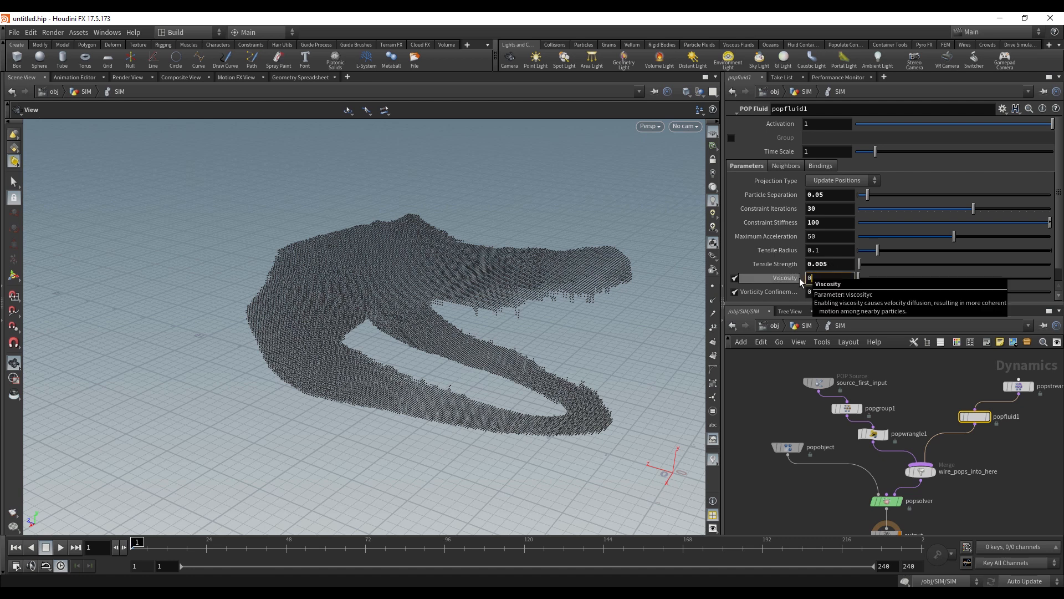
type("0.3")
key("Return")
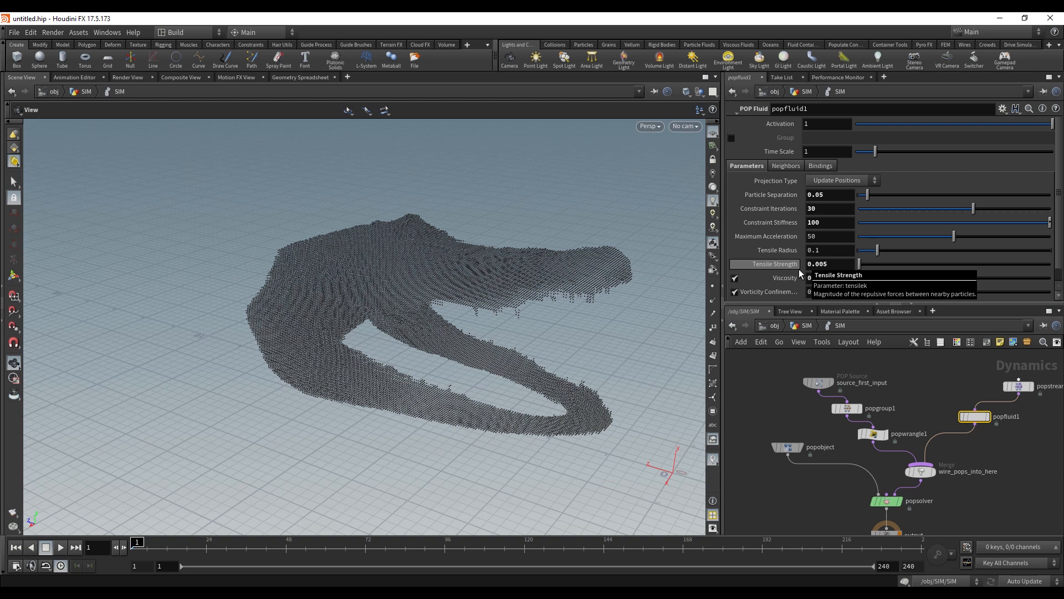
- Insert a POP Force node between popfluid1 and the wire_pops_into_here merge and set its Y force to -6
key("Tab")
type("pop")
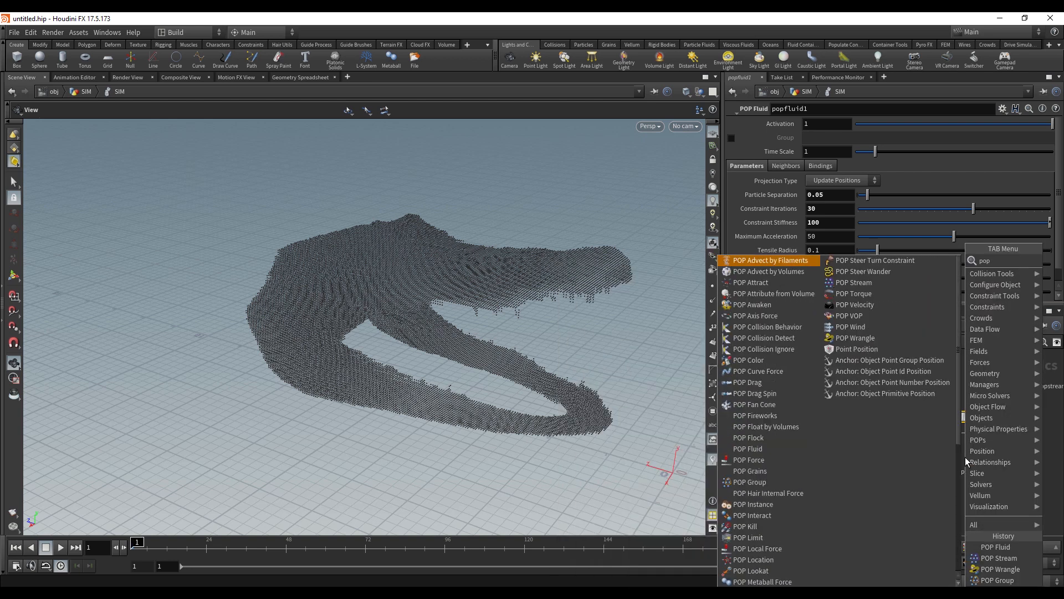
type(" for")
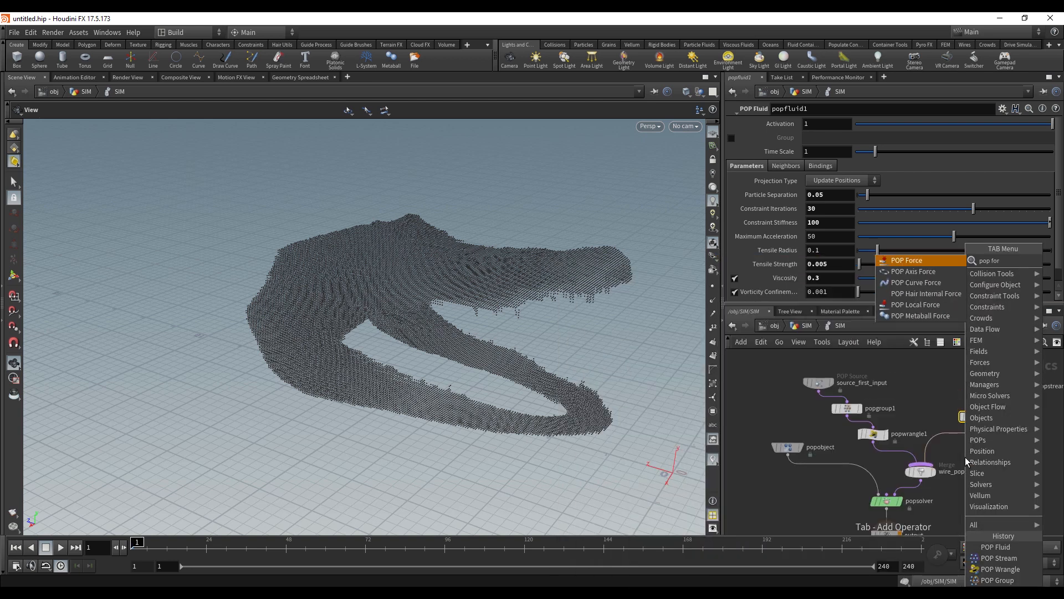
key("Return")
left_click(949, 446)
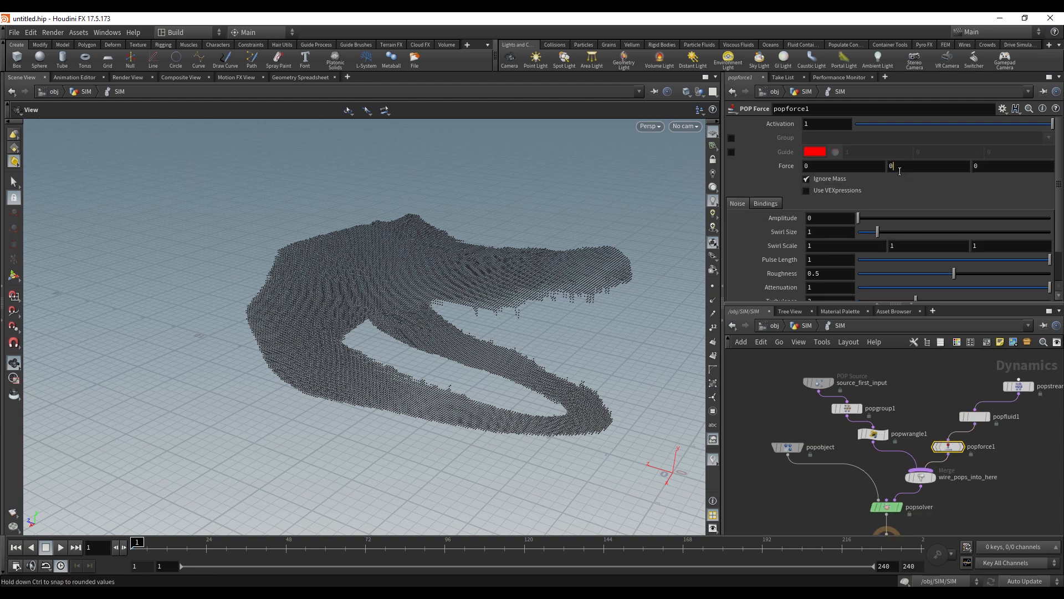
left_click(890, 167)
type("-6")
key("Return")
- Play the simulation for a few frames and inspect the particles of the head up close
left_click(58, 550)
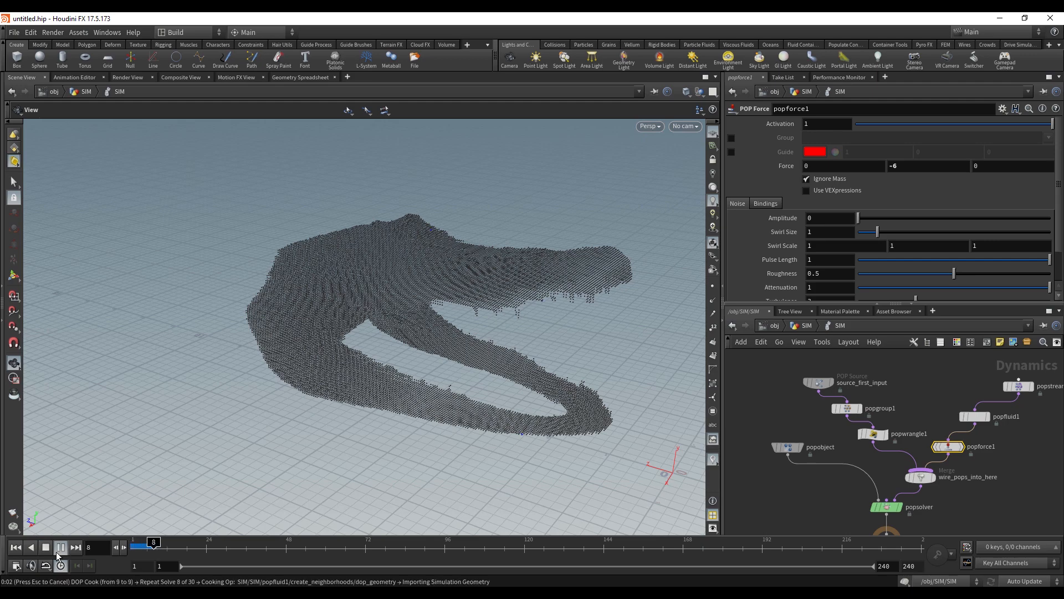
left_click(59, 548)
left_click_drag(380, 382, 554, 325)
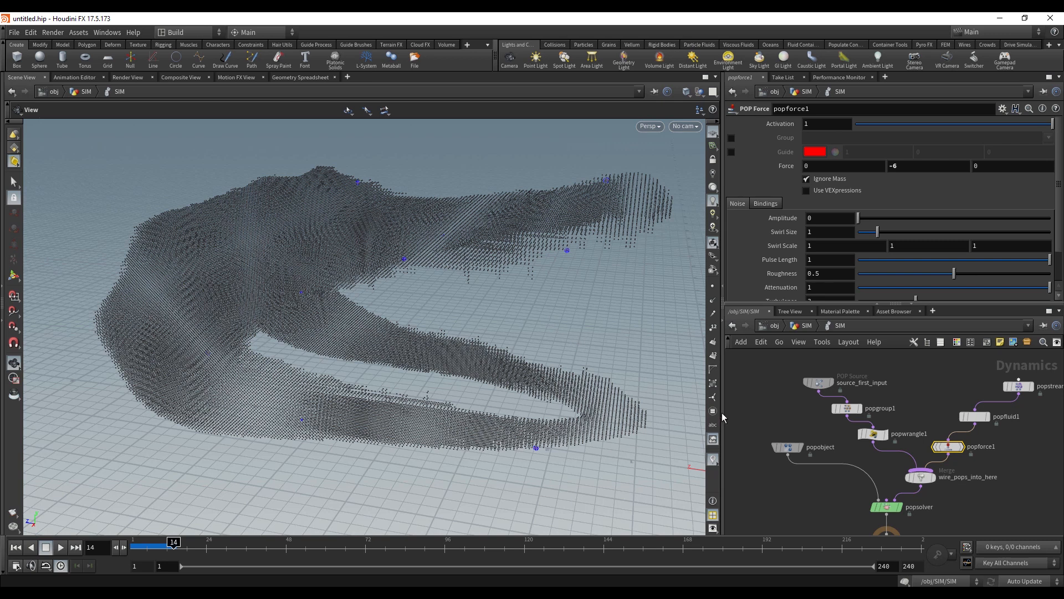
- Return to the first frame and set the POP Source's impulse activation to the expression $FF==1
left_click(809, 390)
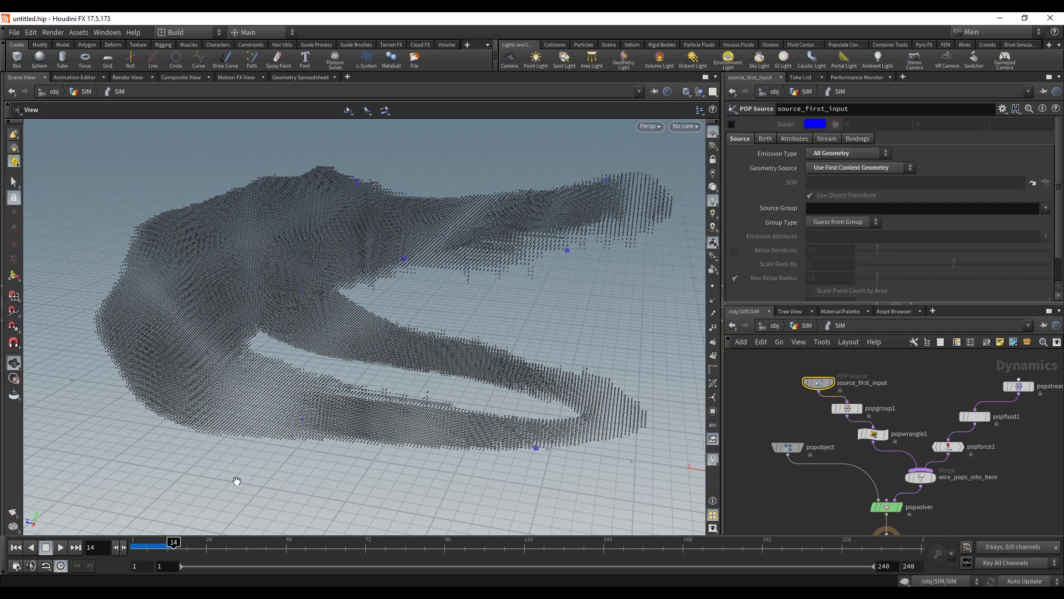
left_click(16, 548)
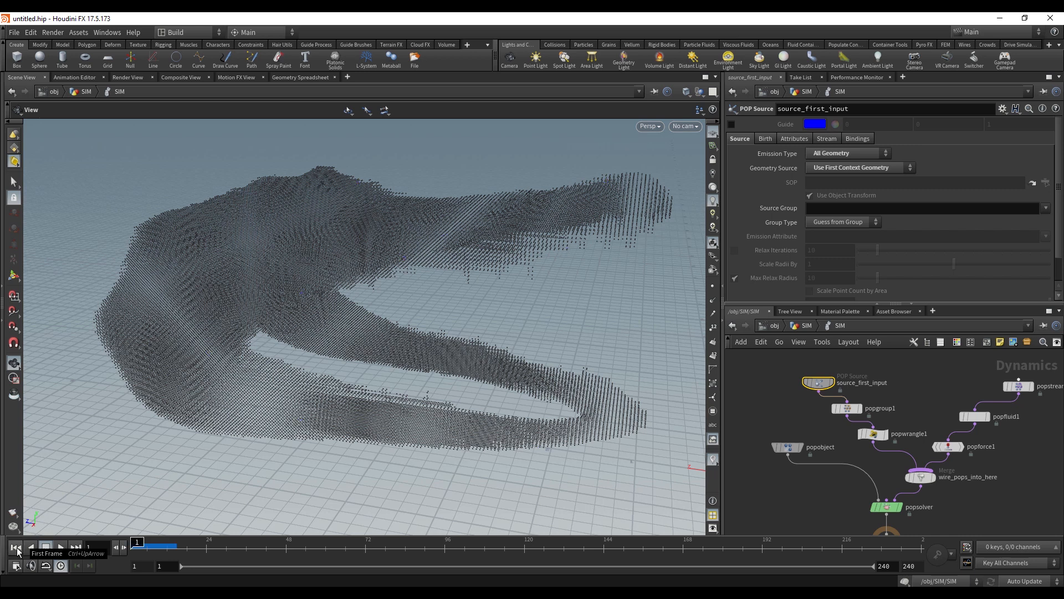
left_click(765, 139)
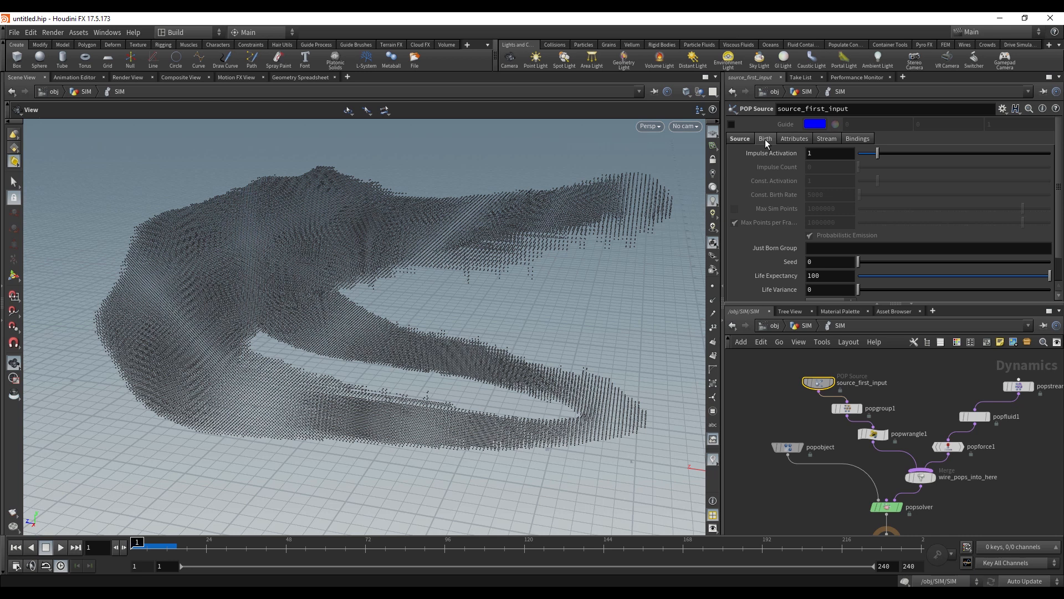
left_click_drag(826, 150, 798, 156)
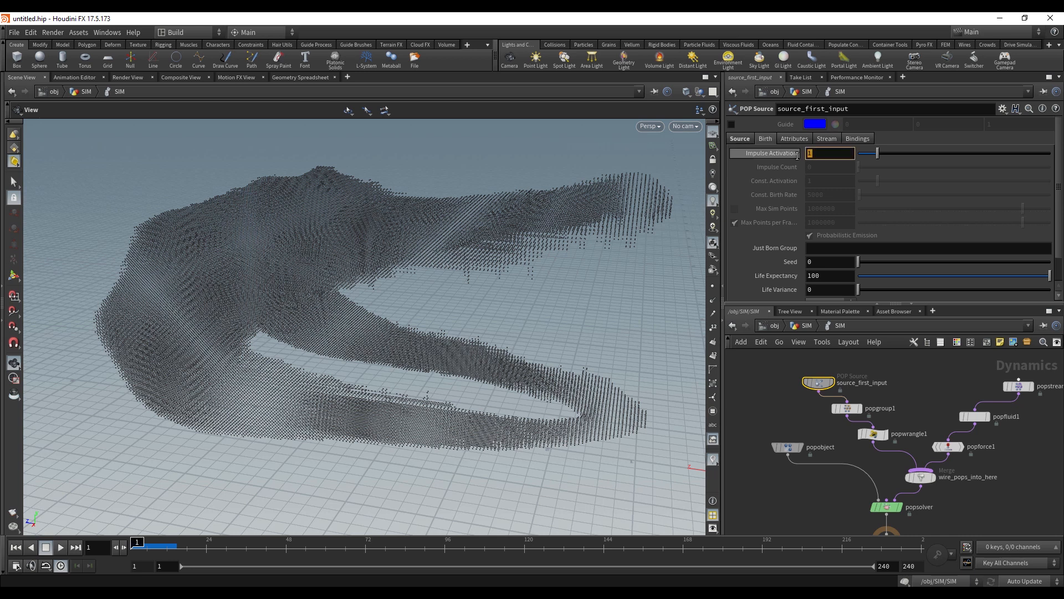
type("$")
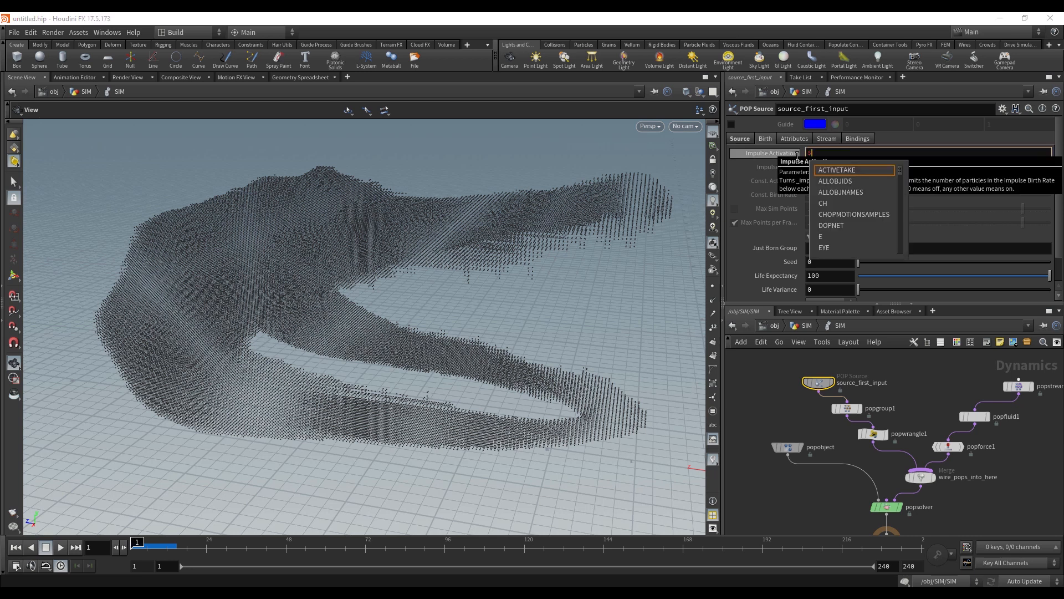
type("FF")
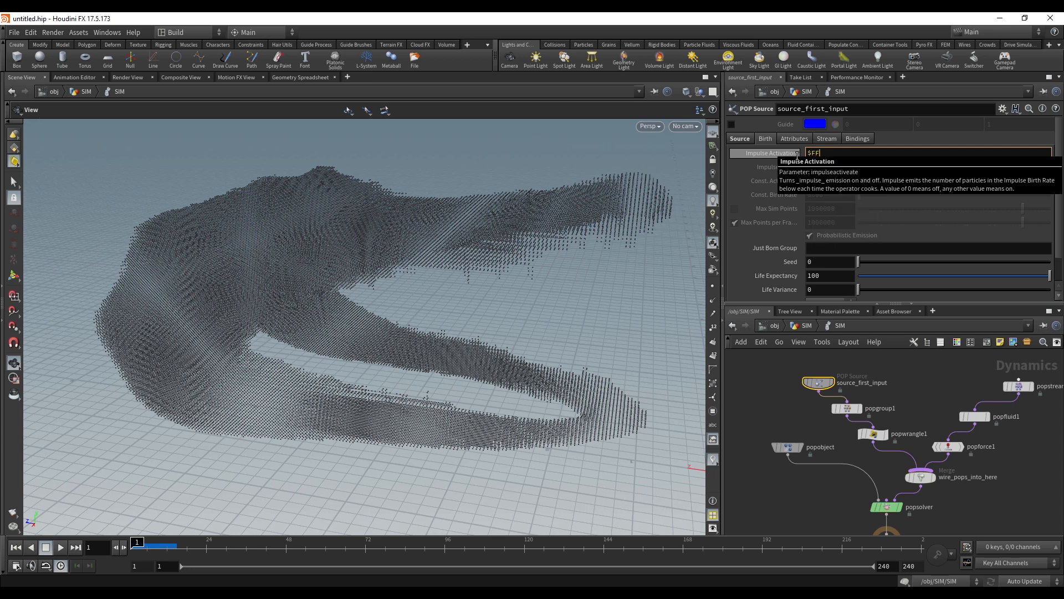
type("==1")
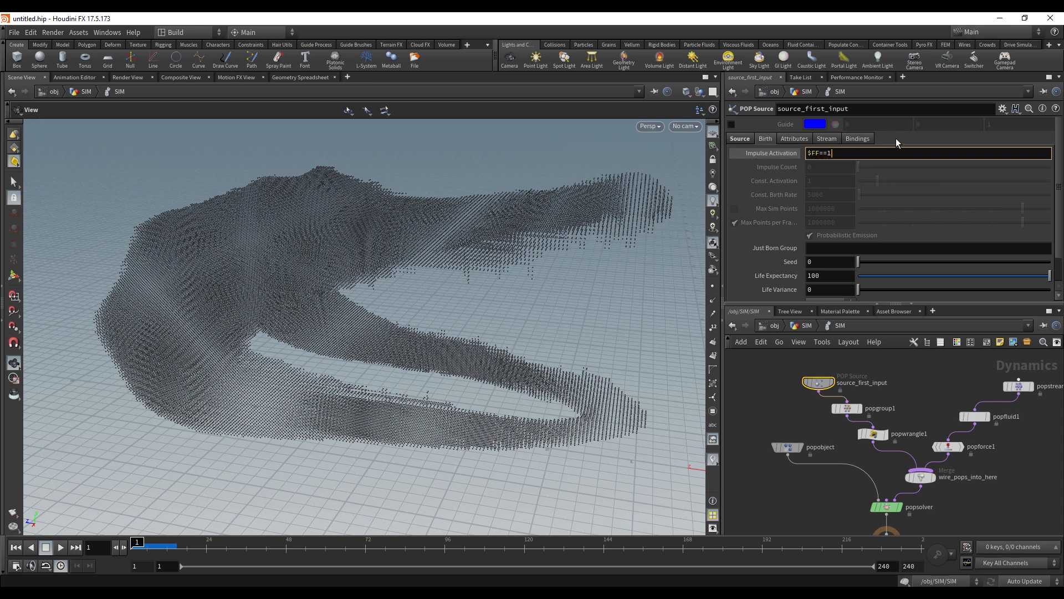
key("Return")
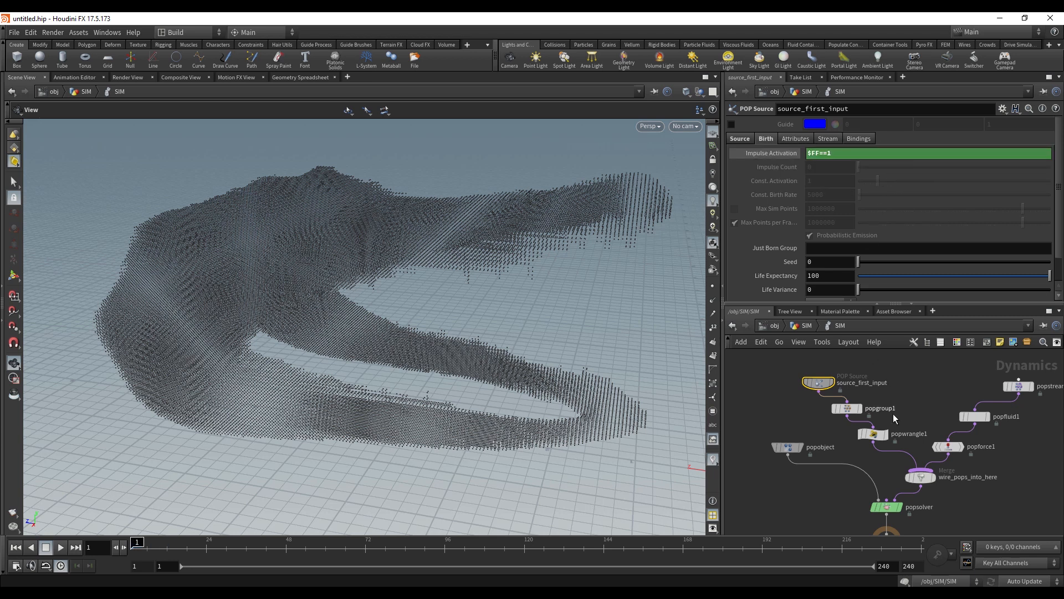
- Insert a POP Color node between popwrangle1 and the wire_pops_into_here merge and set its color to black
key("Tab")
type("POP")
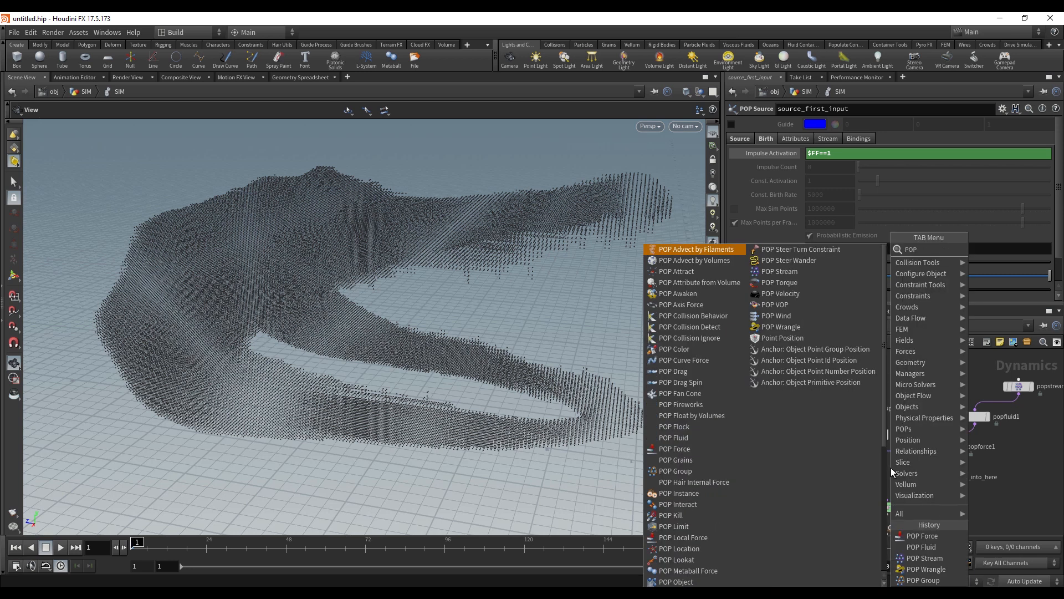
type(" COLO")
key("Return")
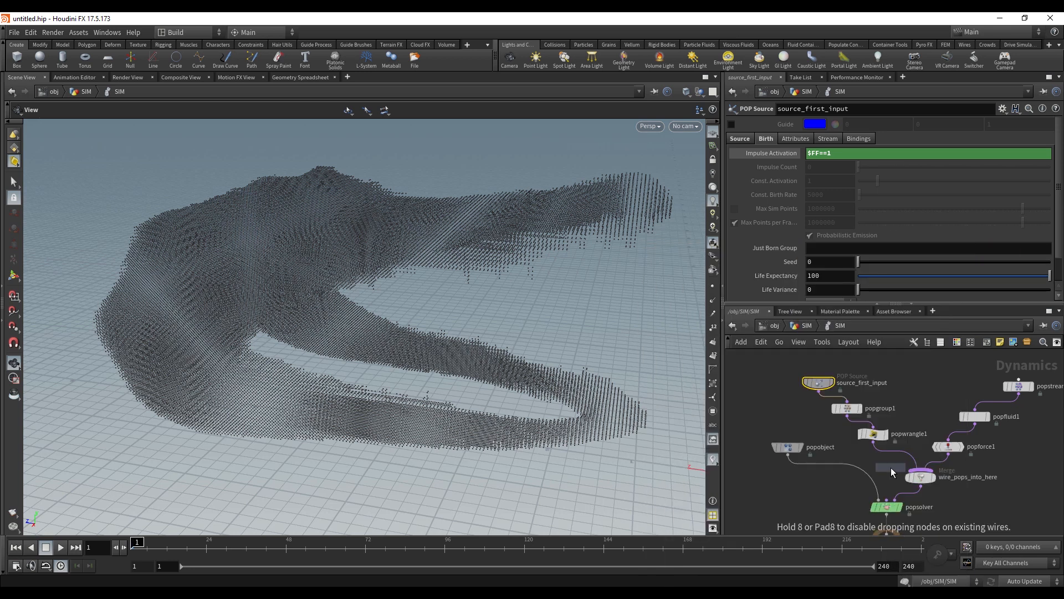
left_click(902, 460)
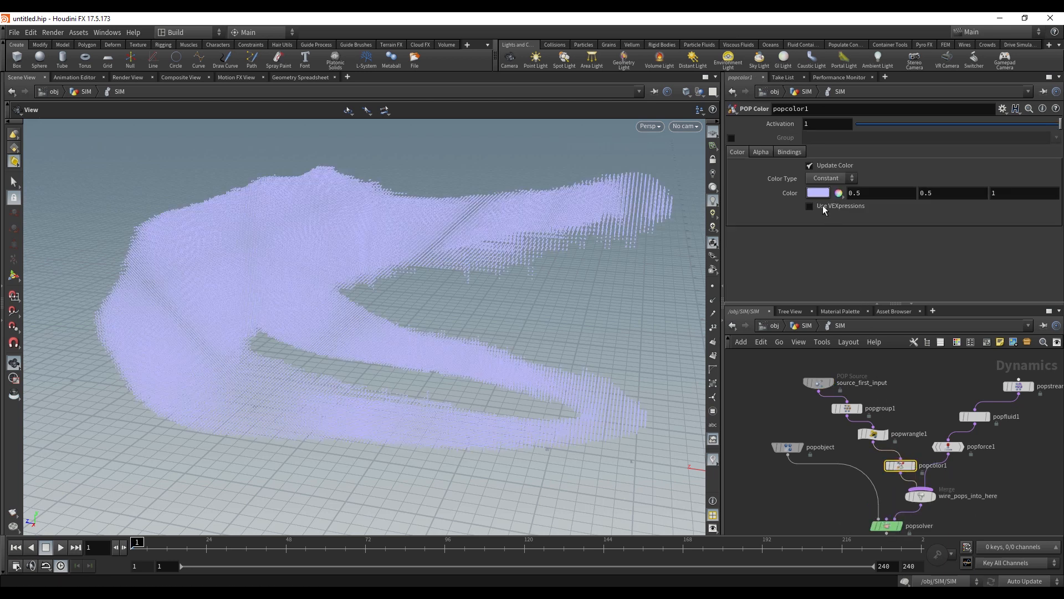
left_click(818, 192)
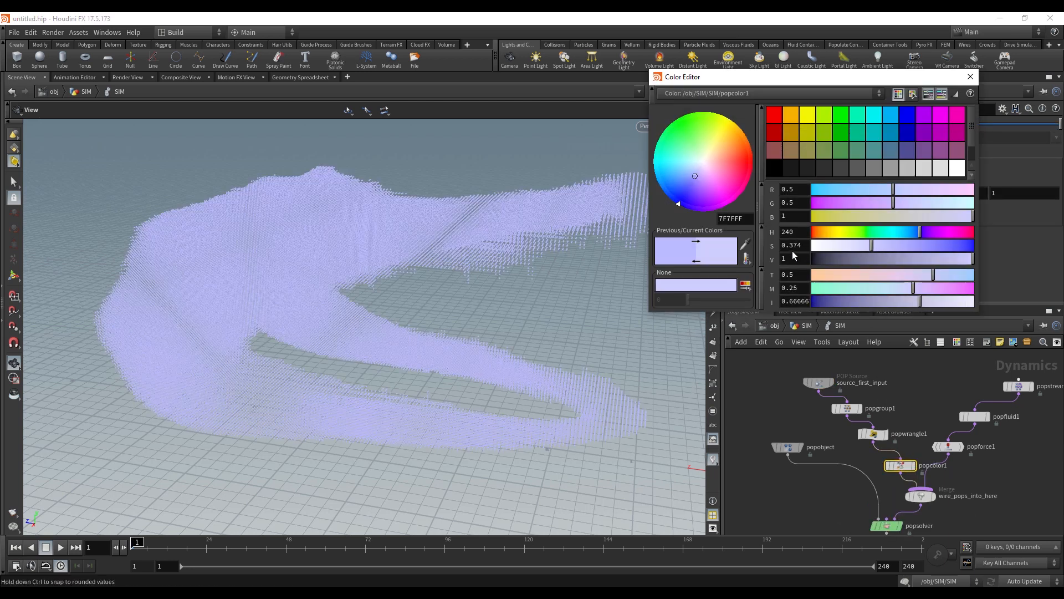
left_click_drag(793, 251, 803, 259)
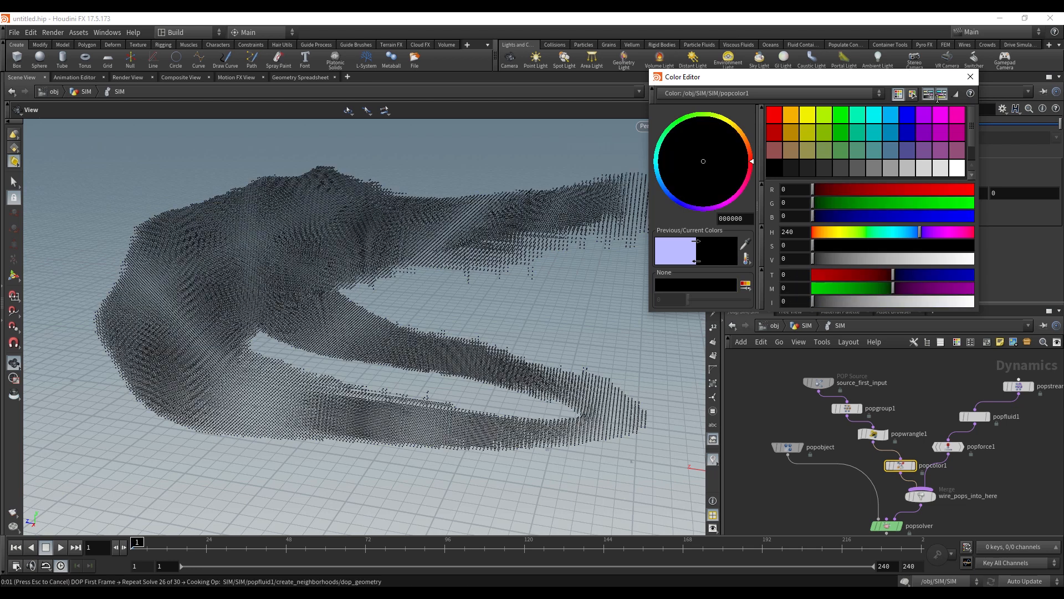
left_click(970, 78)
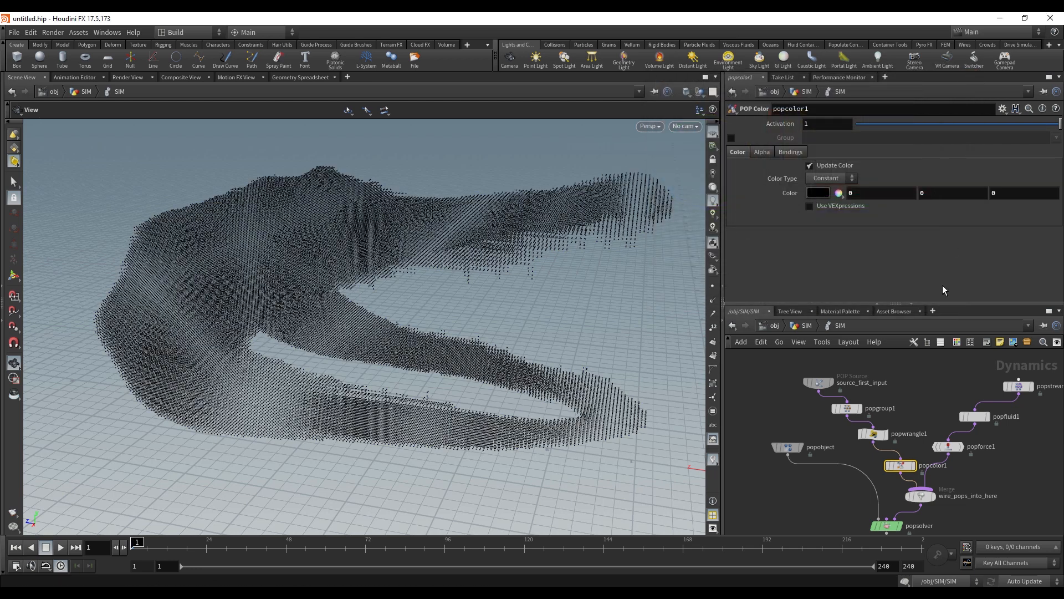
- Move popforce1 aside, insert a second POP Color node between it and the merge, and set its color to white
left_click_drag(948, 447, 1004, 447)
key("Tab")
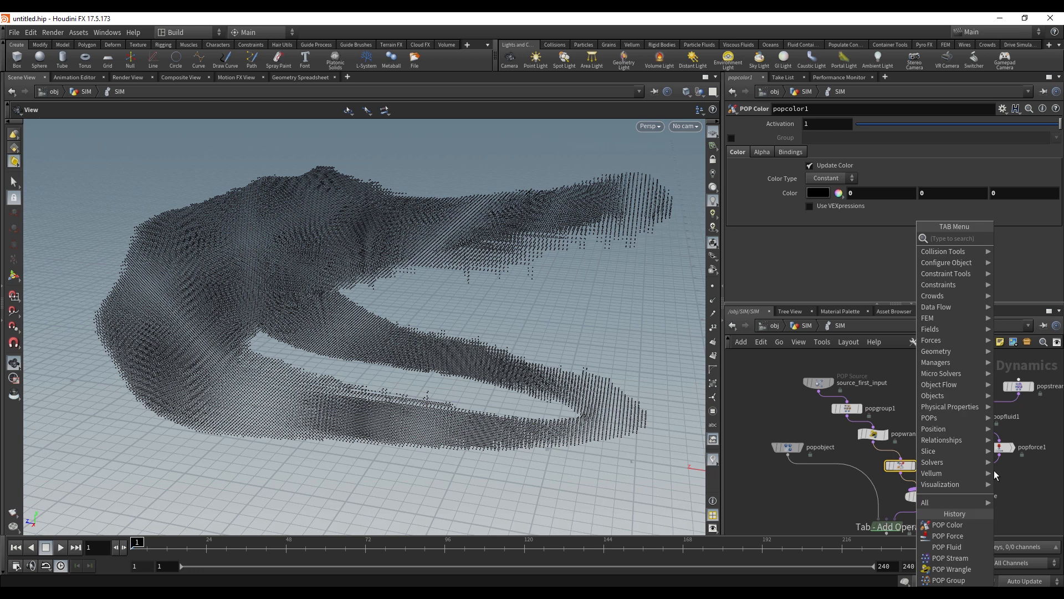
type("popcol")
key("Return")
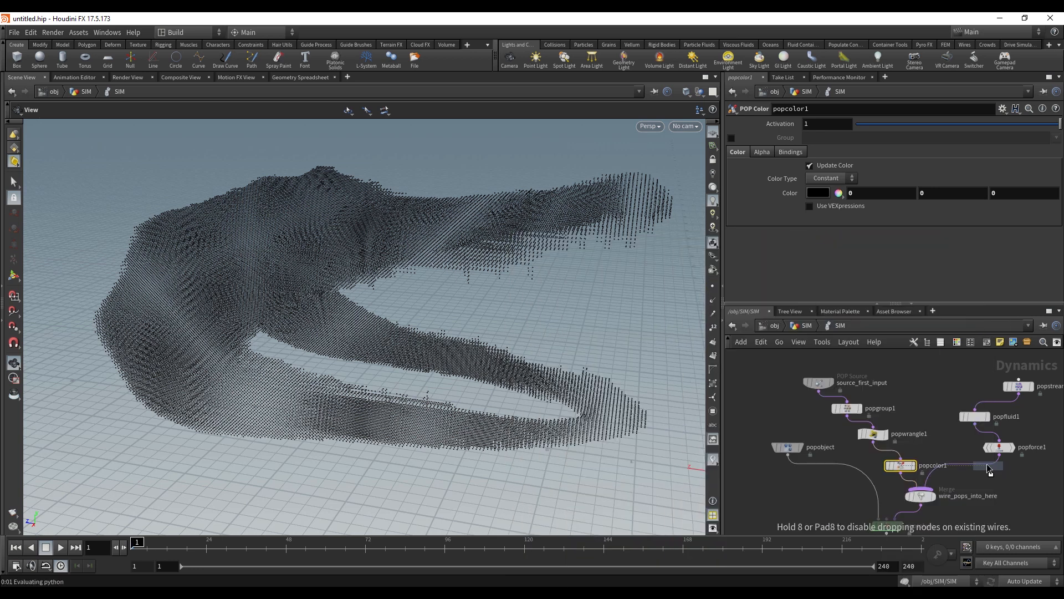
left_click(989, 470)
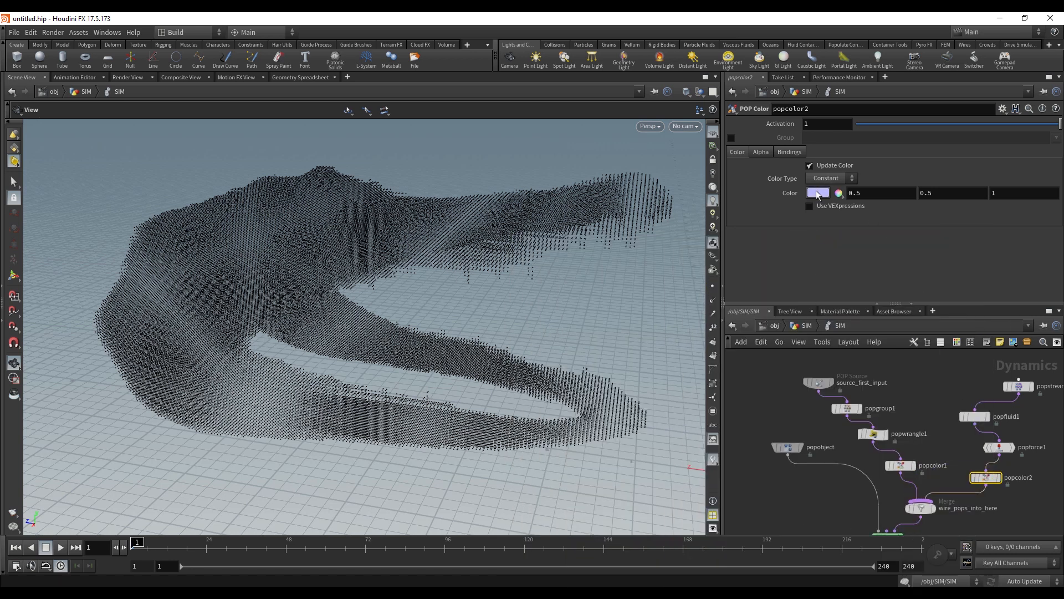
left_click(817, 194)
left_click_drag(829, 242, 810, 244)
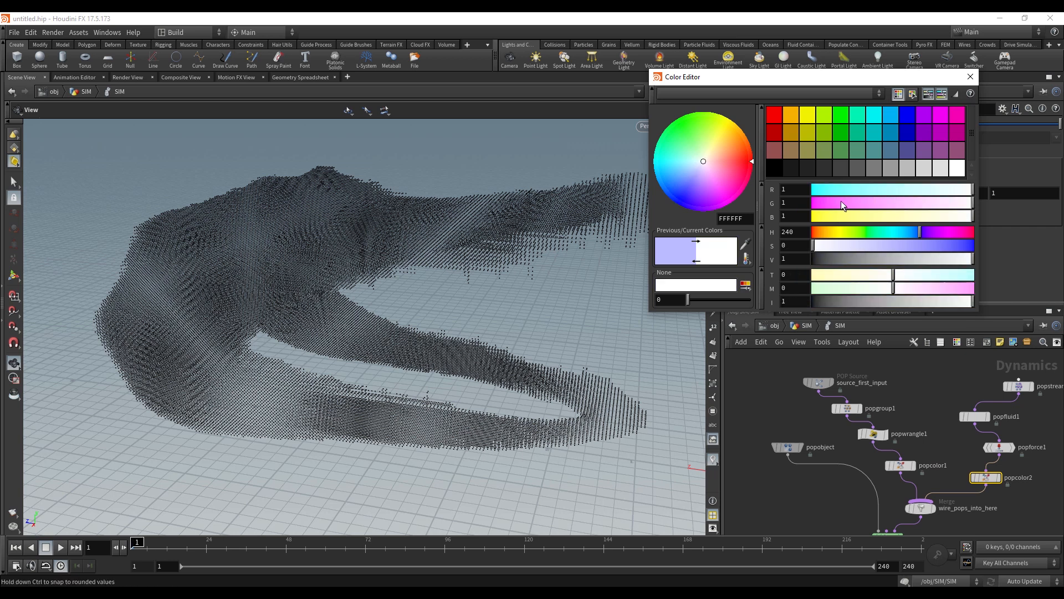
left_click(966, 78)
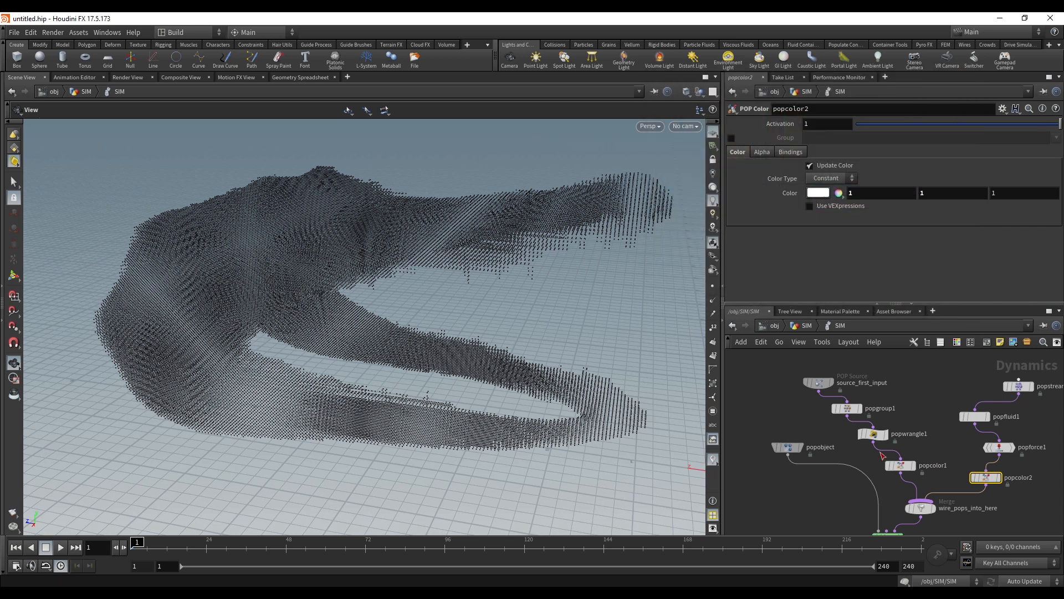
- Automatically lay out all nodes in the DOP network
key("h")
middle_click_drag(833, 474, 831, 486)
key("l")
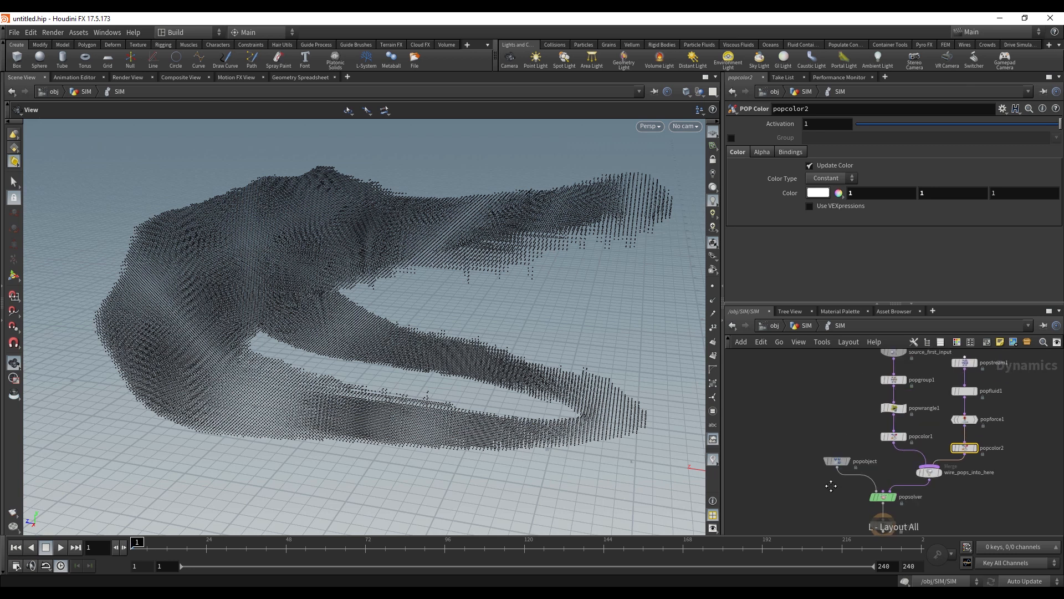
mouse_move(829, 487)
right_mouse_down()
mouse_move(822, 496)
mouse_move(830, 475)
right_mouse_up()
- Move the output node down and insert a Merge node between popsolver and output
middle_click_drag(856, 425, 897, 359)
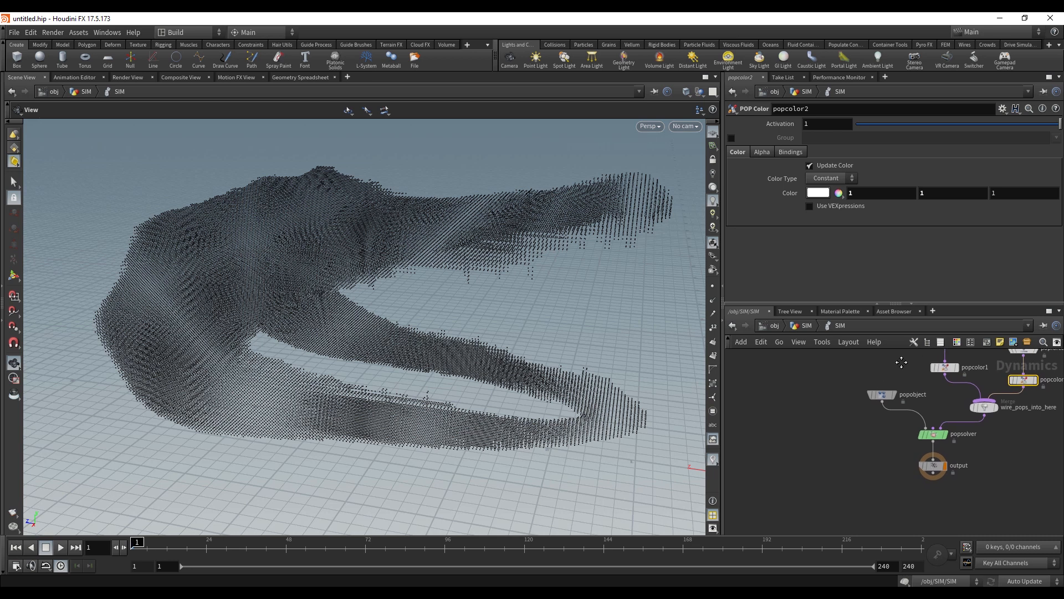
left_click_drag(936, 470, 940, 505)
key("Tab")
type("merge")
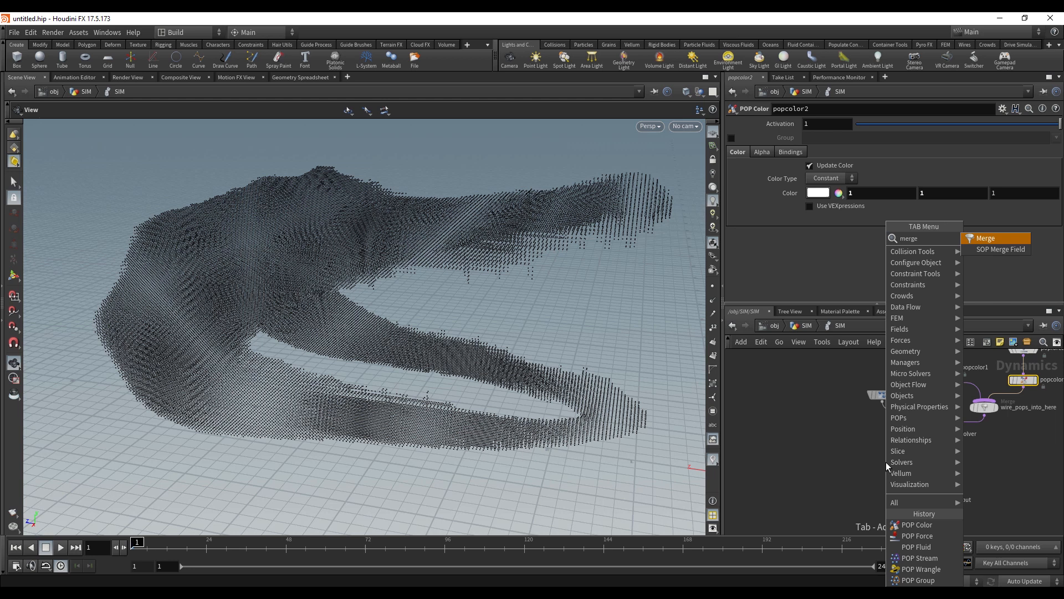
key("Return")
left_click(934, 466)
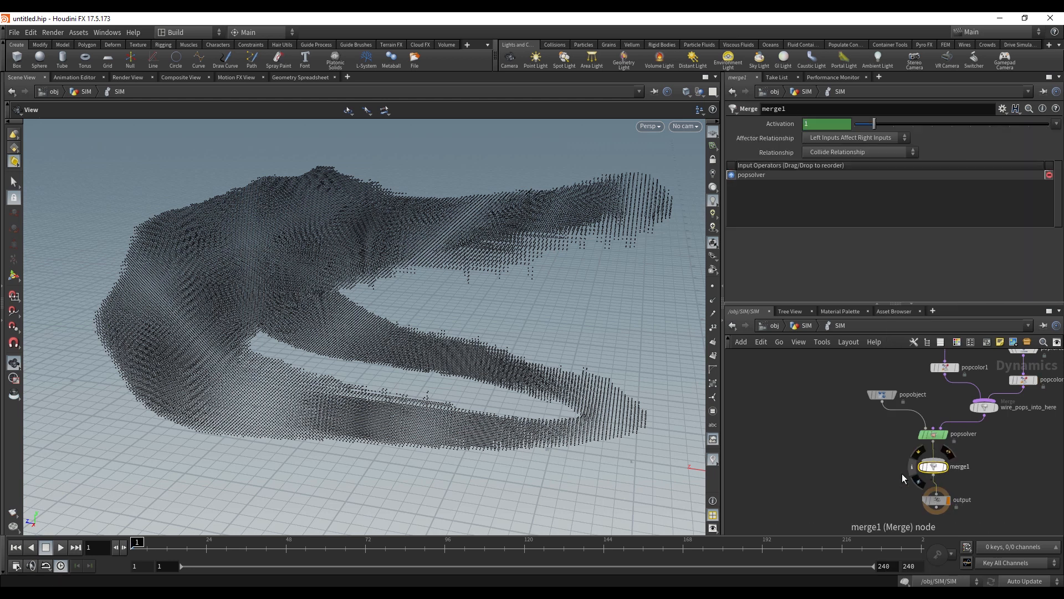
- Add an unconnected Ground Plane node beside the popsolver node
key("Tab")
type("gro")
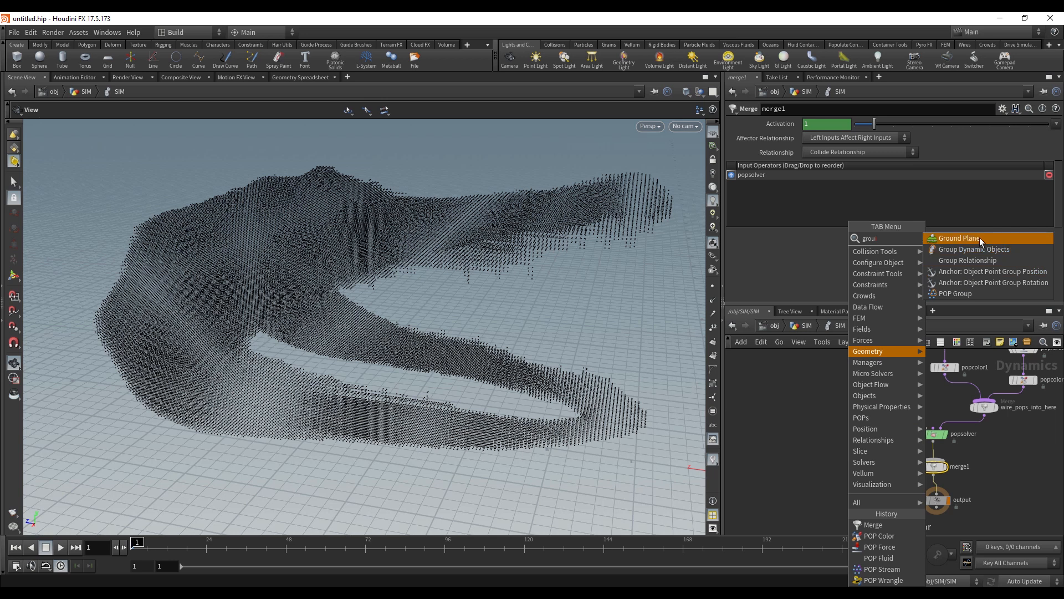
left_click(979, 237)
left_click(843, 439)
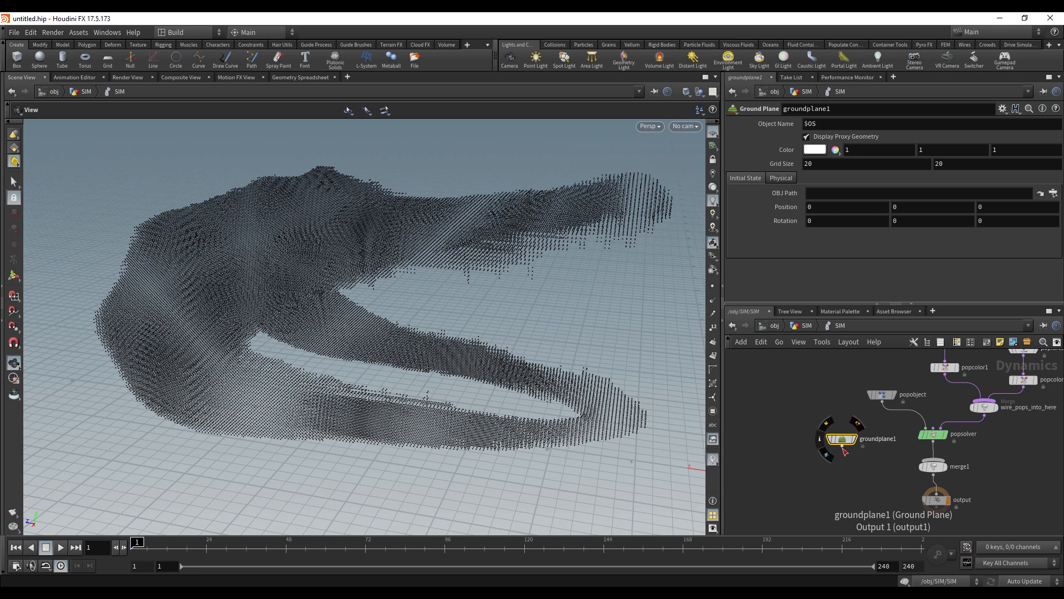
- Add a Static Solver node below groundplane1, feed the ground plane into it, and wire its output into merge1
left_click_drag(843, 449, 855, 470)
key("Tab")
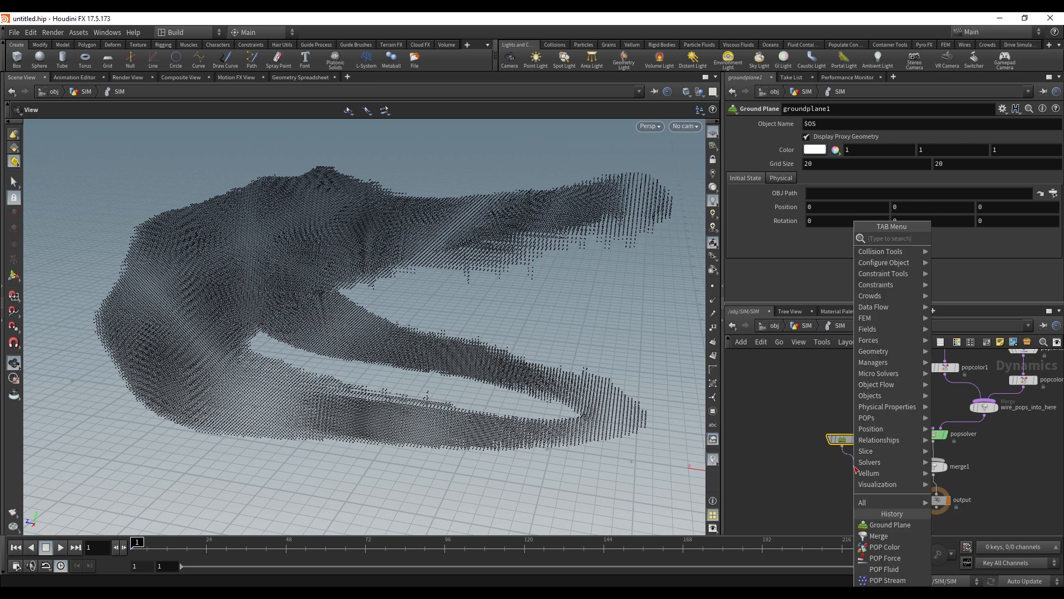
type("sta")
type("tic")
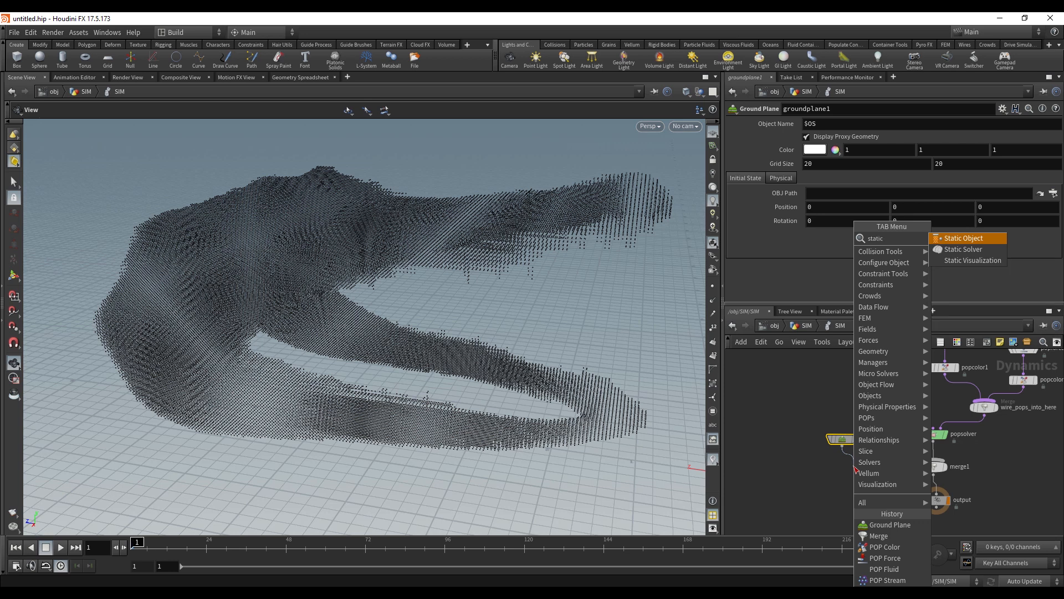
key("Down")
key("Return")
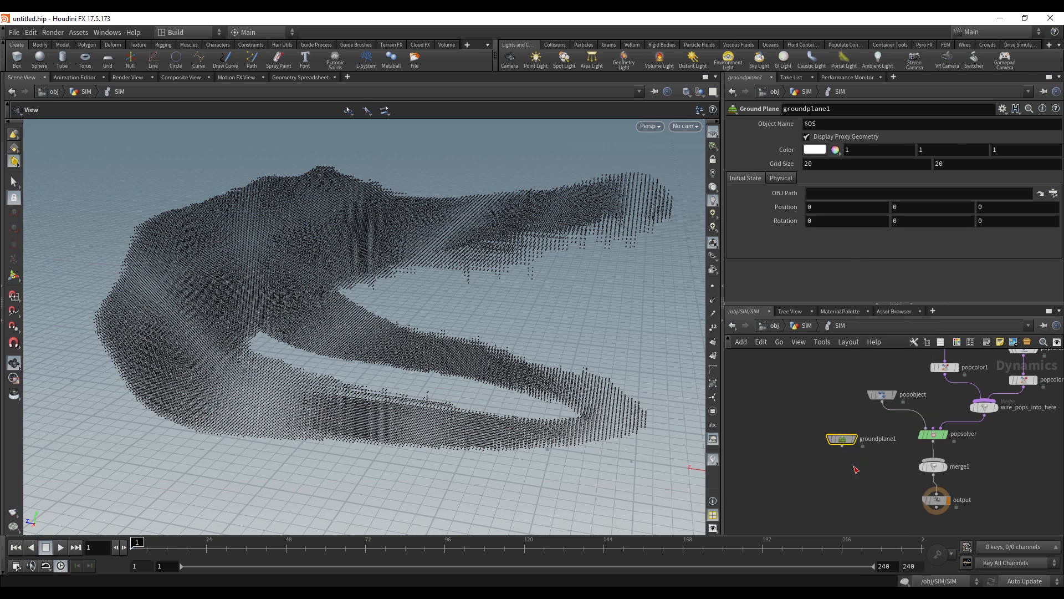
left_click(854, 468)
left_click_drag(854, 476, 916, 465)
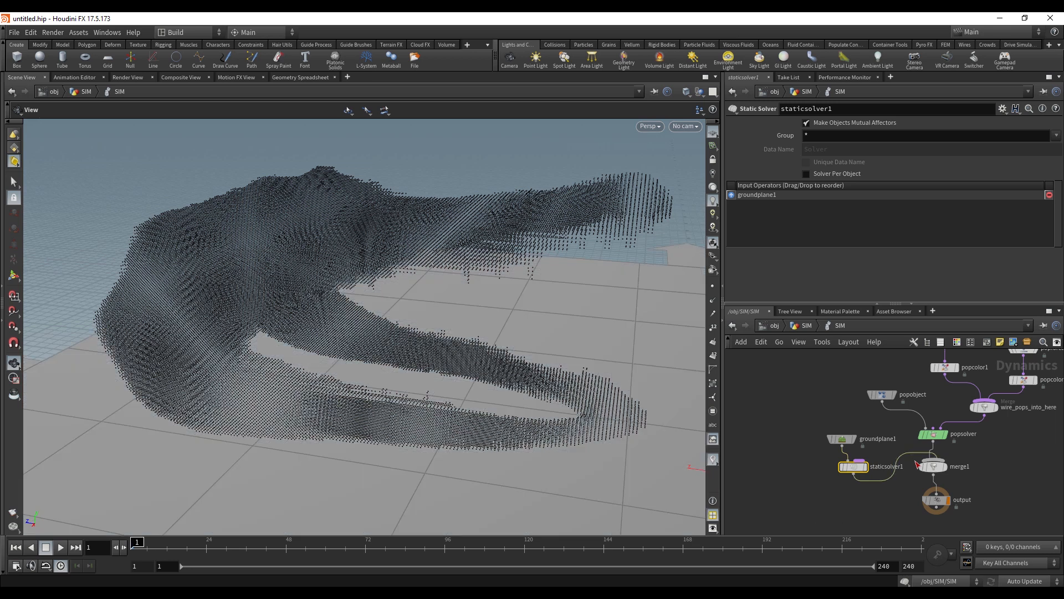
- Reorder merge1's inputs so staticsolver1 comes before popsolver, and tidy the DOP network layout
left_click(937, 468)
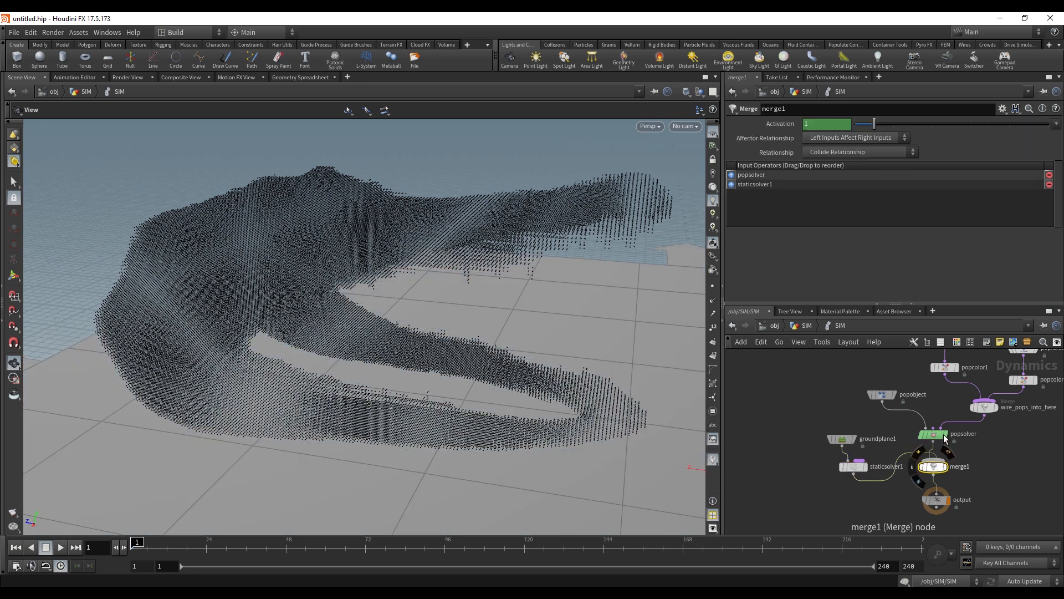
left_click(746, 185)
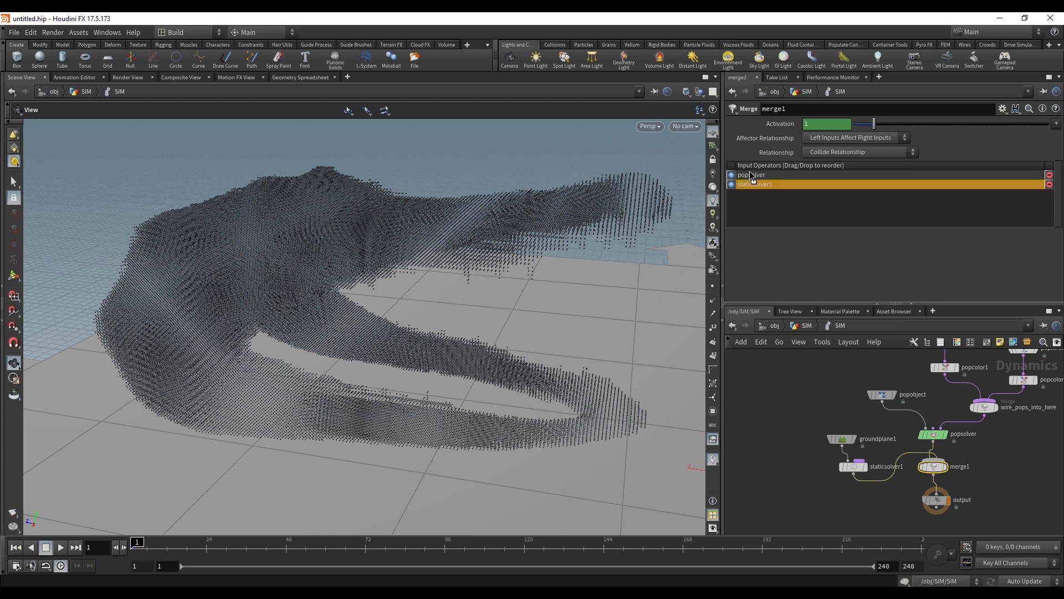
left_click_drag(752, 176, 762, 185)
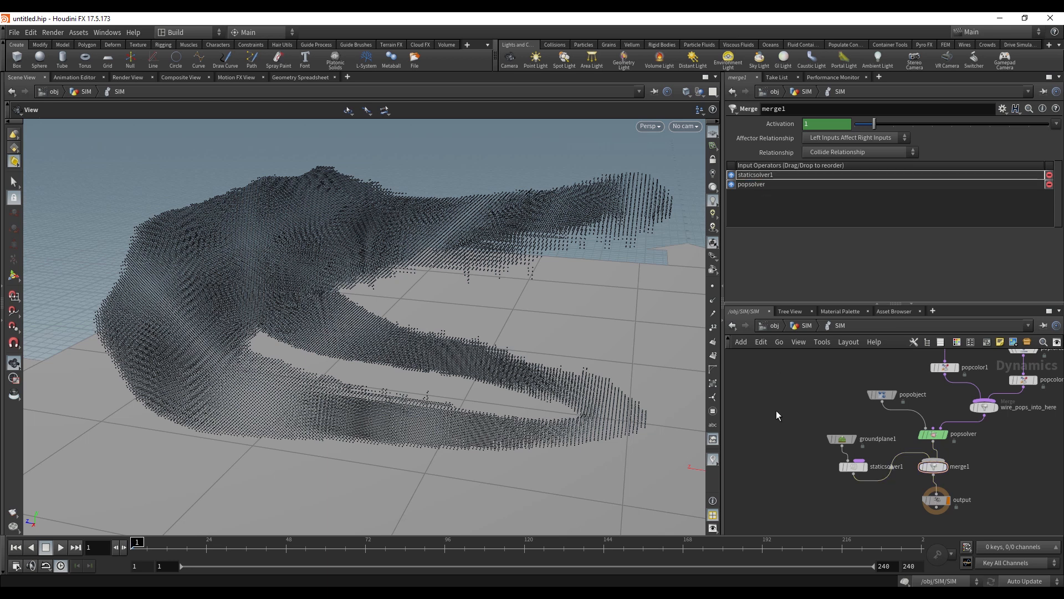
scroll(776, 421, "down", 3)
middle_click_drag(770, 435, 767, 452)
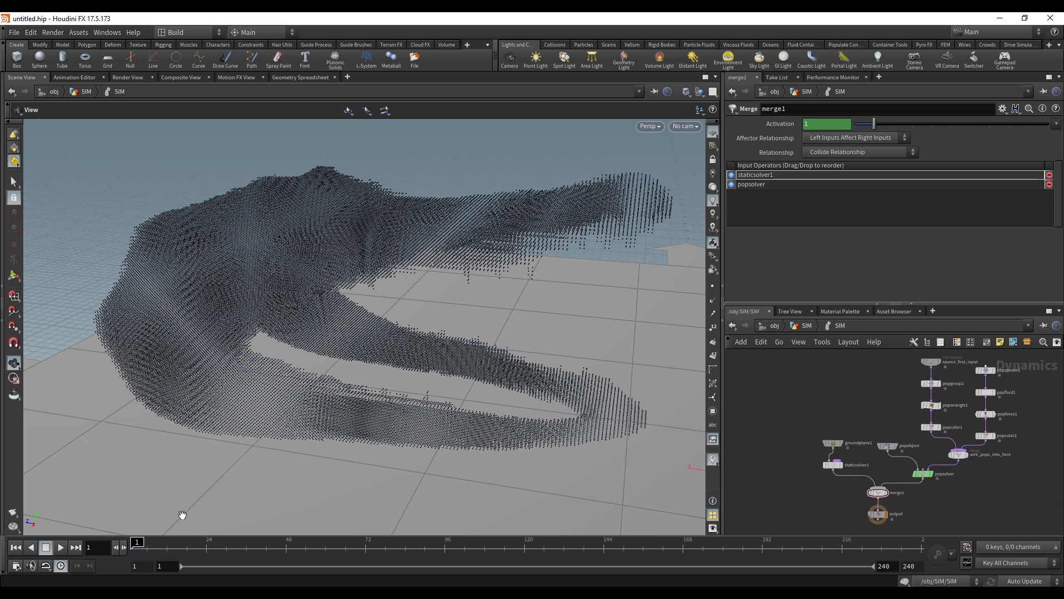
- Play the simulation, examine from several angles how the particles meet the ground plane, and return to the first frame
left_click(61, 547)
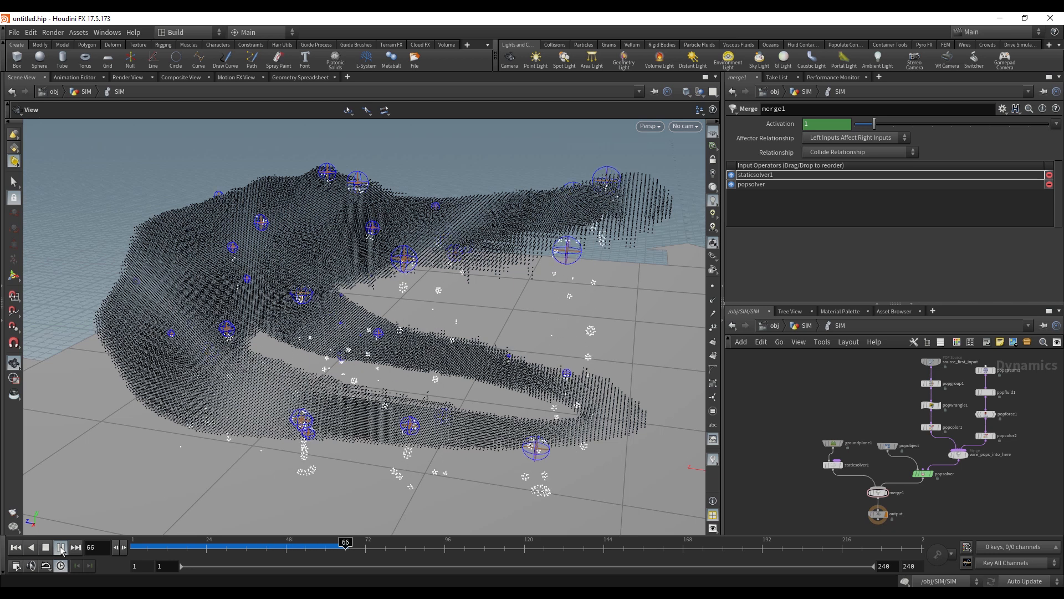
left_click(61, 547)
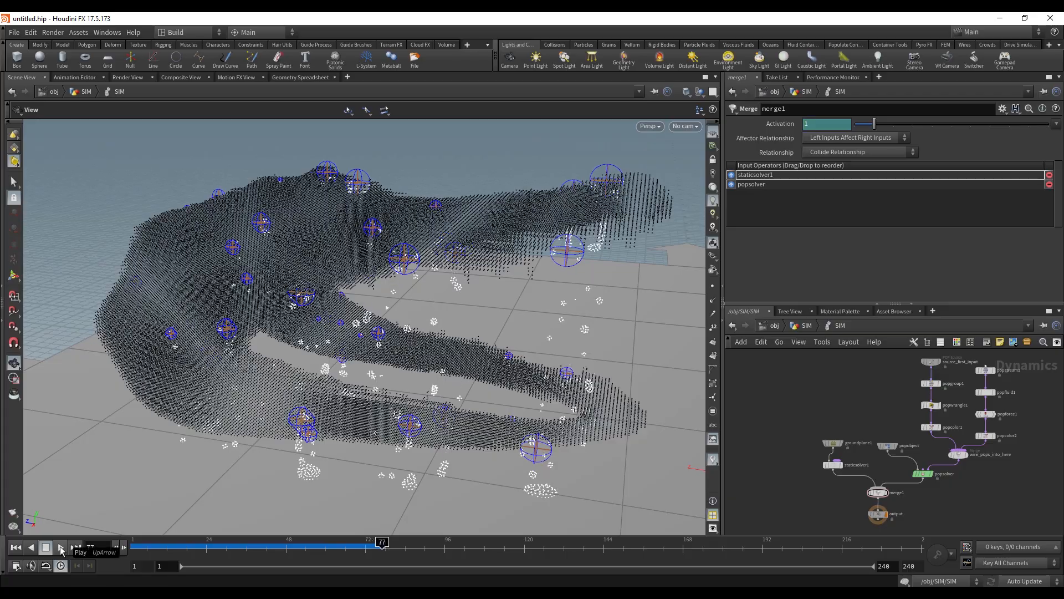
left_click_drag(448, 446, 505, 430)
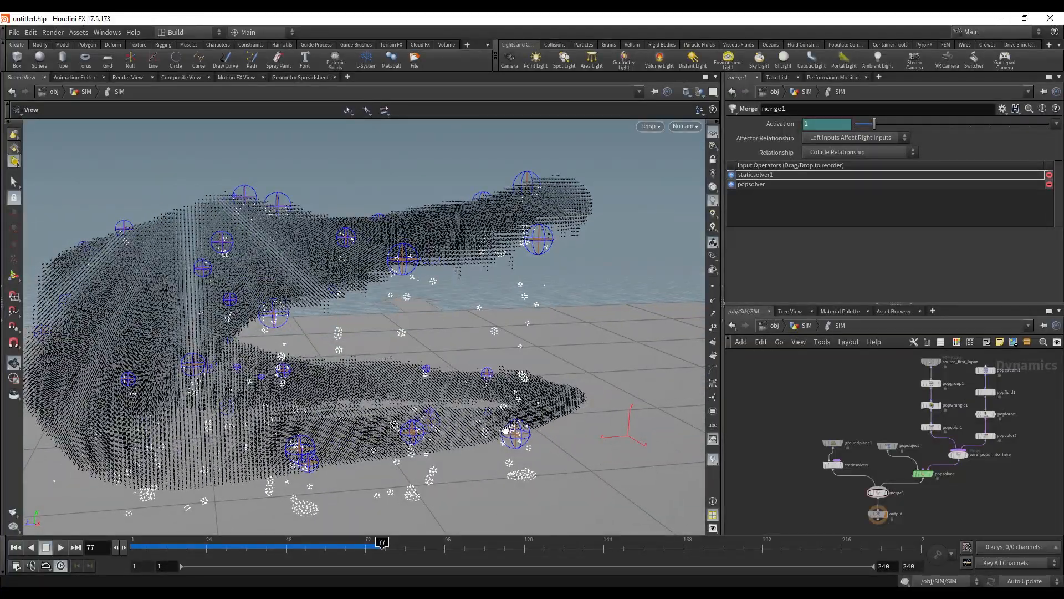
right_click_drag(514, 432, 583, 185)
left_click_drag(482, 426, 489, 438)
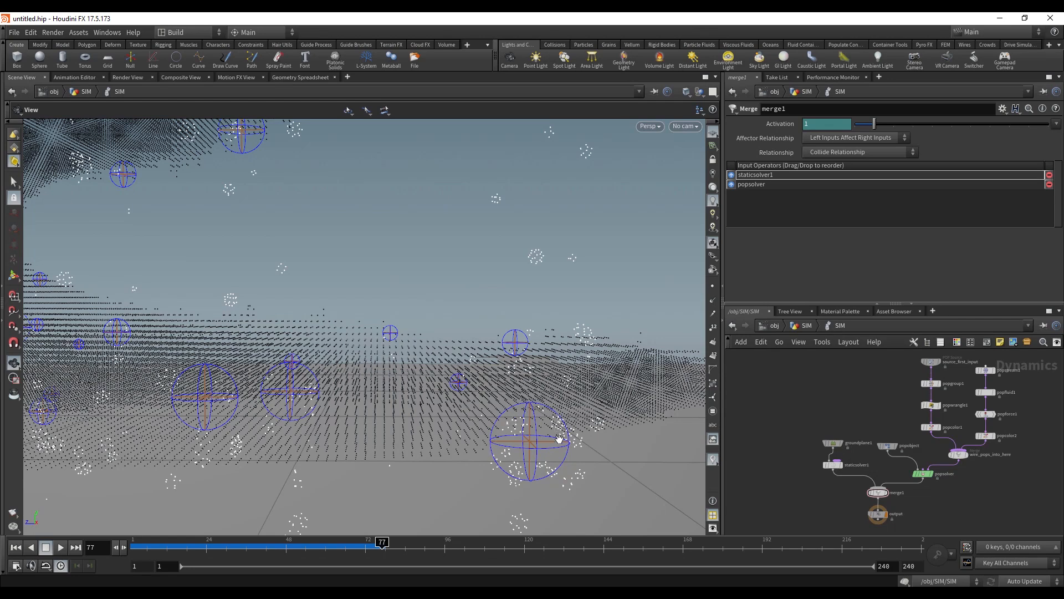
left_click_drag(561, 440, 552, 538)
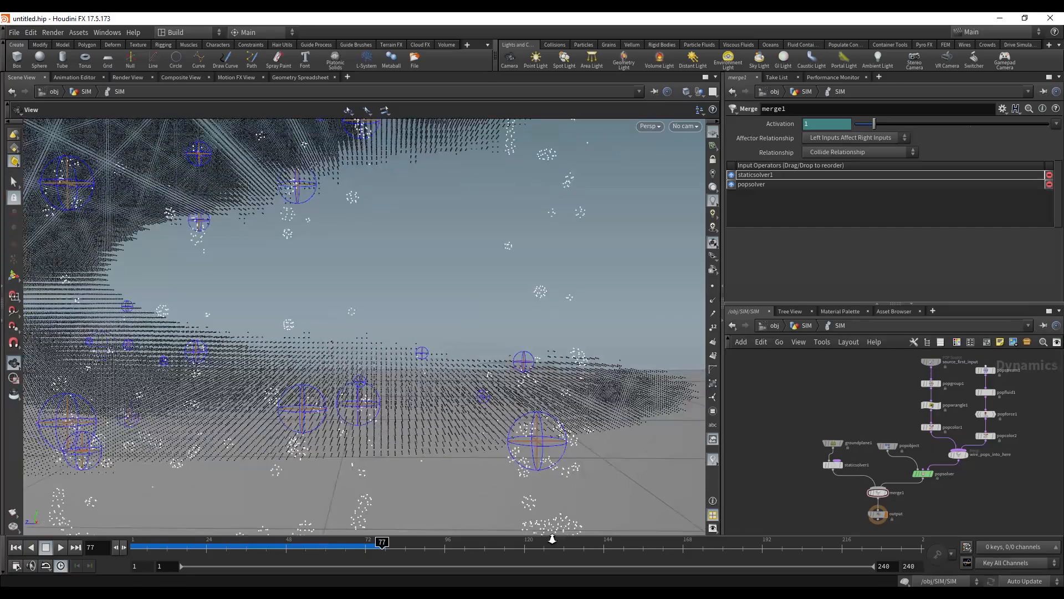
left_click_drag(392, 248, 377, 394)
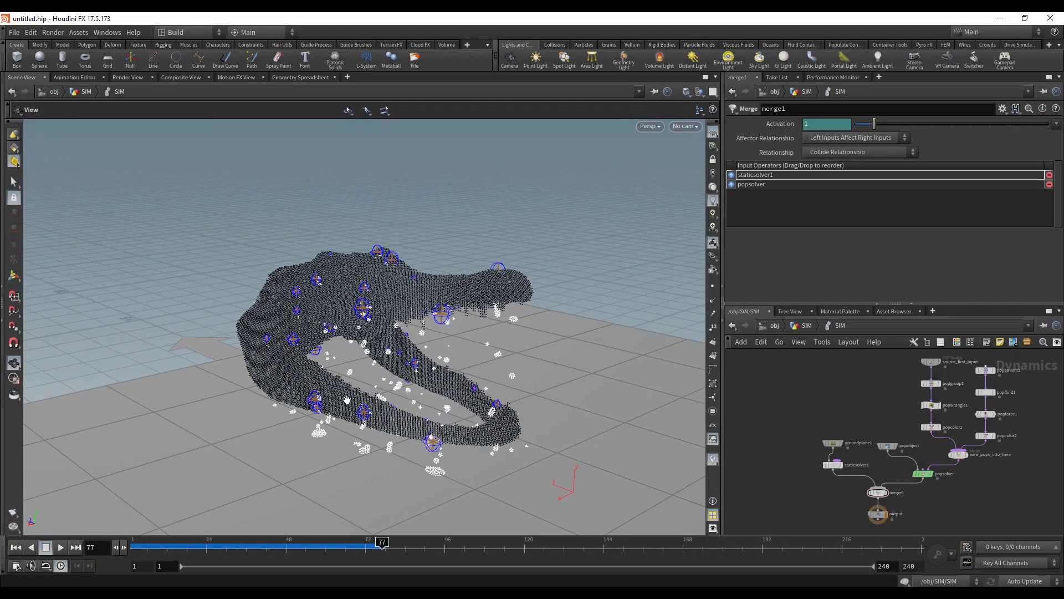
left_click(17, 548)
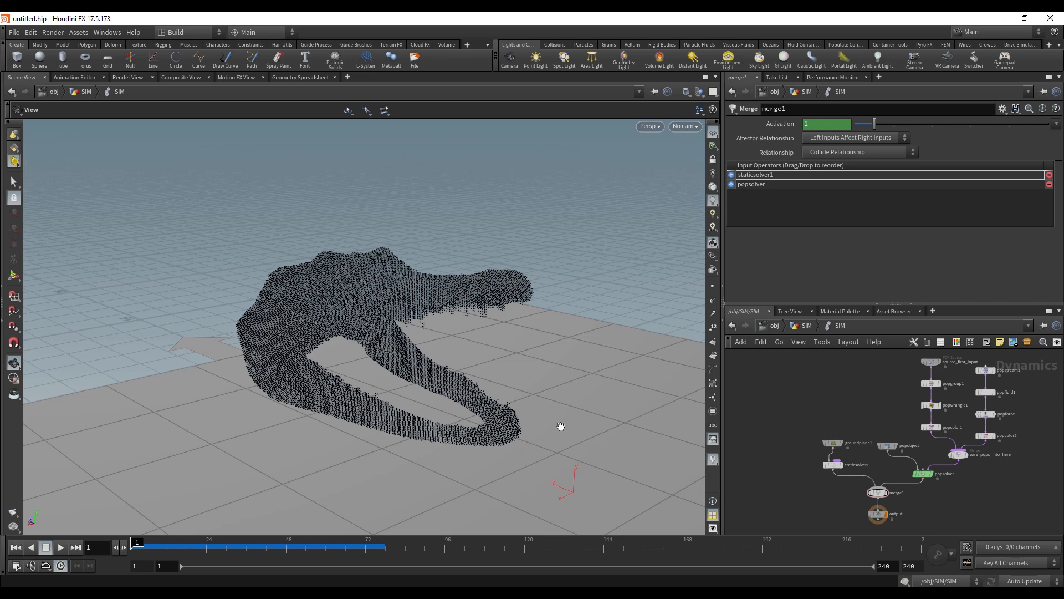
- In the SIM geometry network, set pointsfromvolume1's Point Separation to 0.02 and save the scene as Melting.hip
left_click(803, 326)
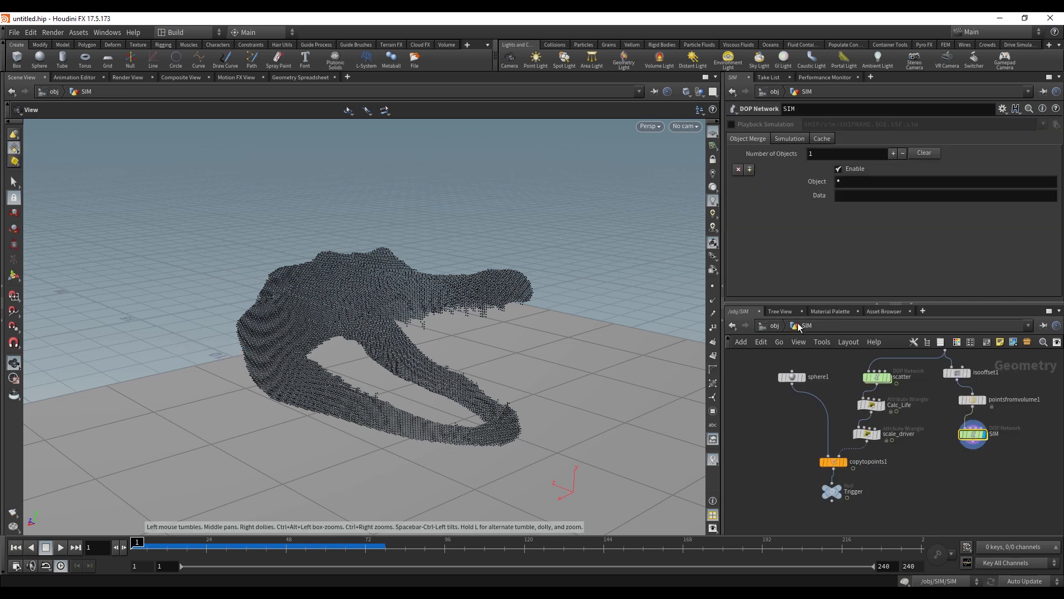
scroll(948, 447, "up", 5)
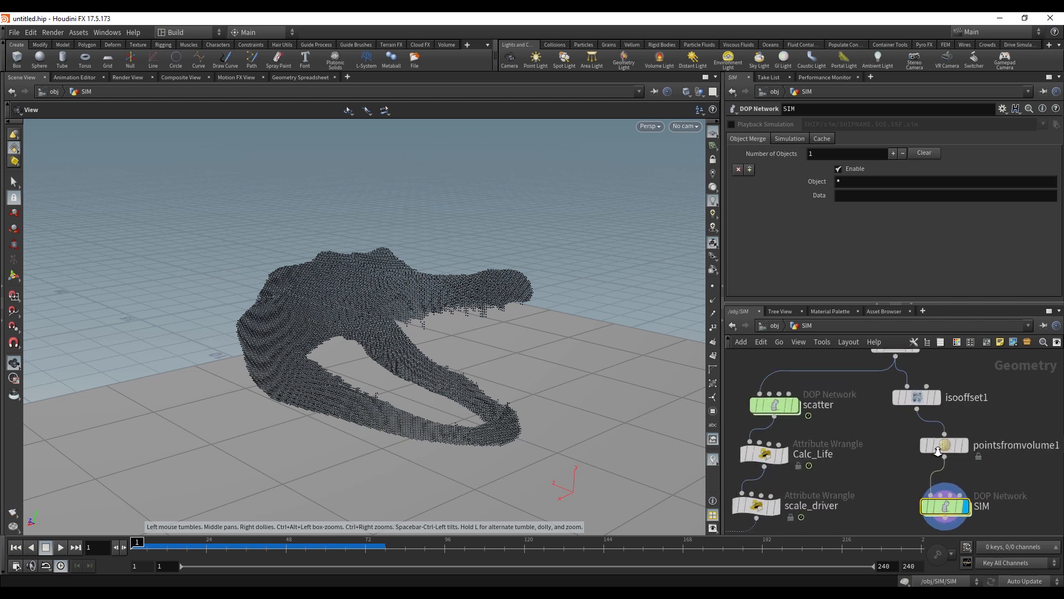
left_click(948, 447)
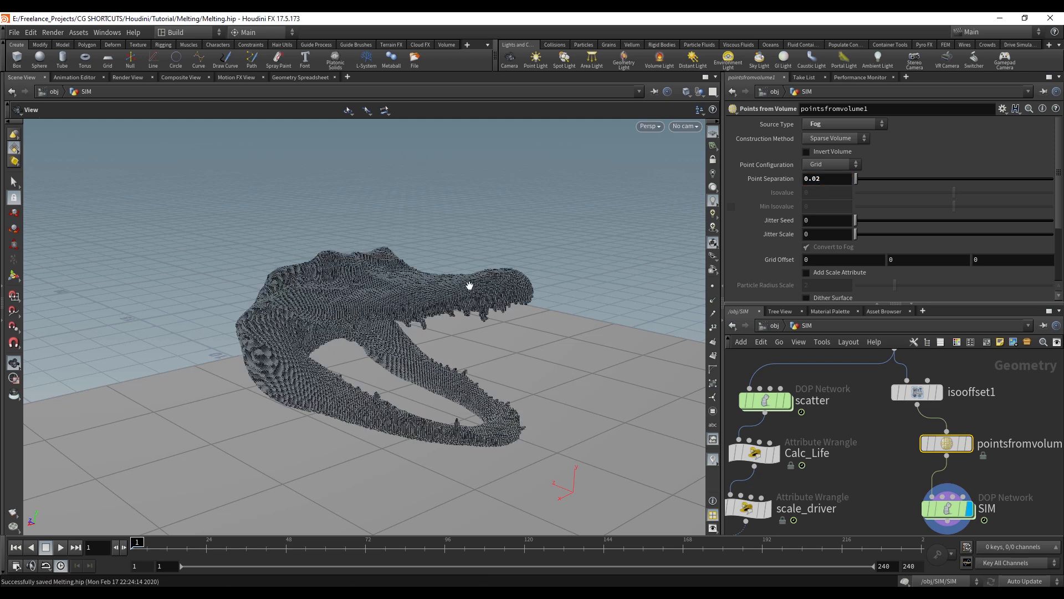
left_click_drag(475, 288, 447, 290)
right_click_drag(447, 290, 453, 311)
left_click_drag(453, 312, 465, 283)
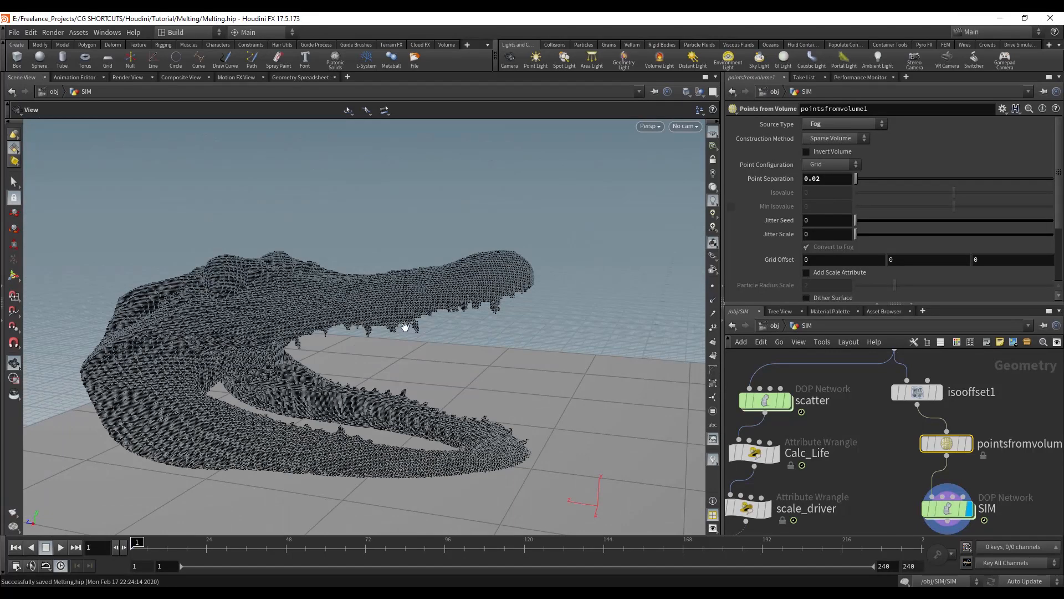
middle_click(947, 444)
- Inside the SIM DOP network, set popfluid1's Particle Separation to 0.02
double_click(947, 516)
scroll(988, 383, "up", 8)
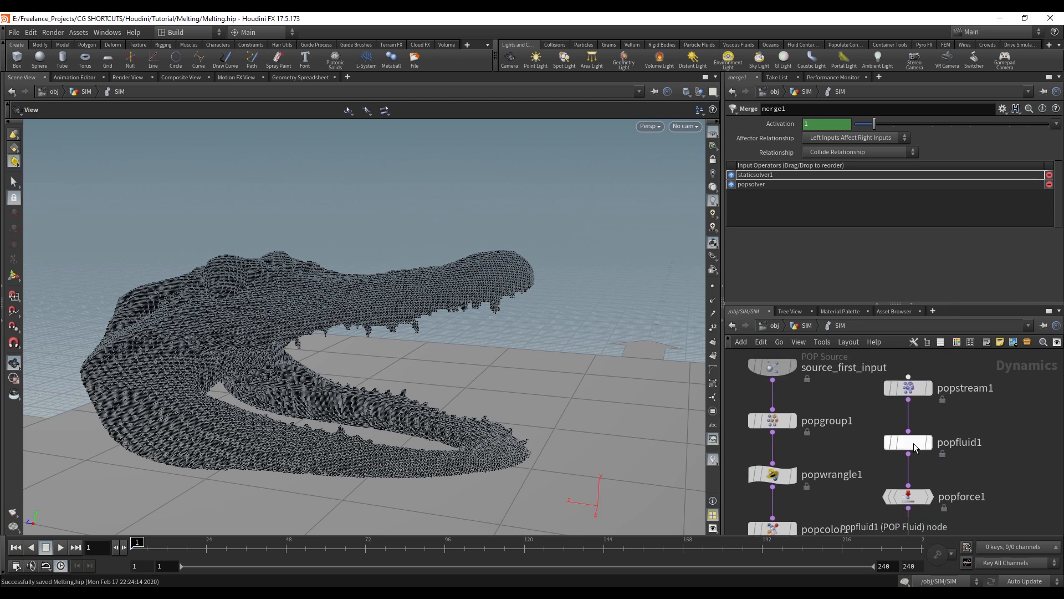
left_click(922, 441)
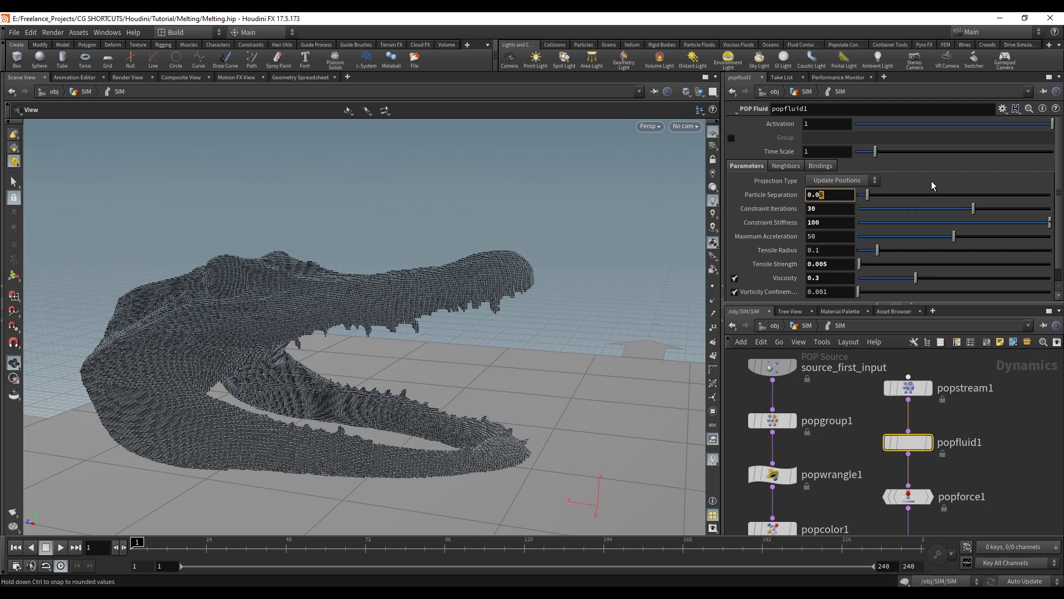
type("2")
key("Return")
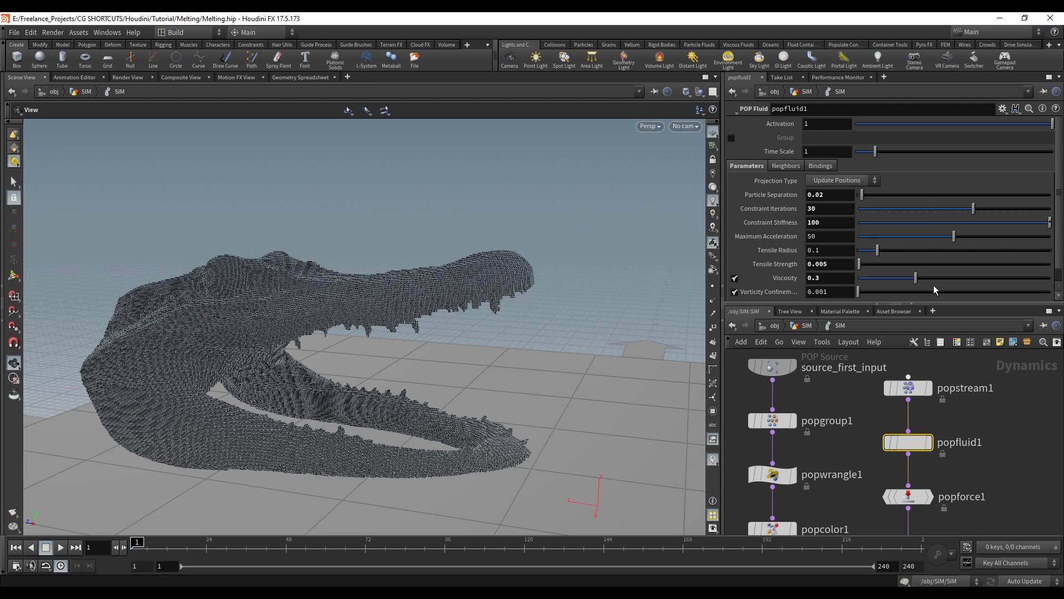
- Try to save the simulation to disk from the output node for frames 1 to 240
right_click_drag(870, 465, 851, 495)
middle_click_drag(914, 420, 987, 277)
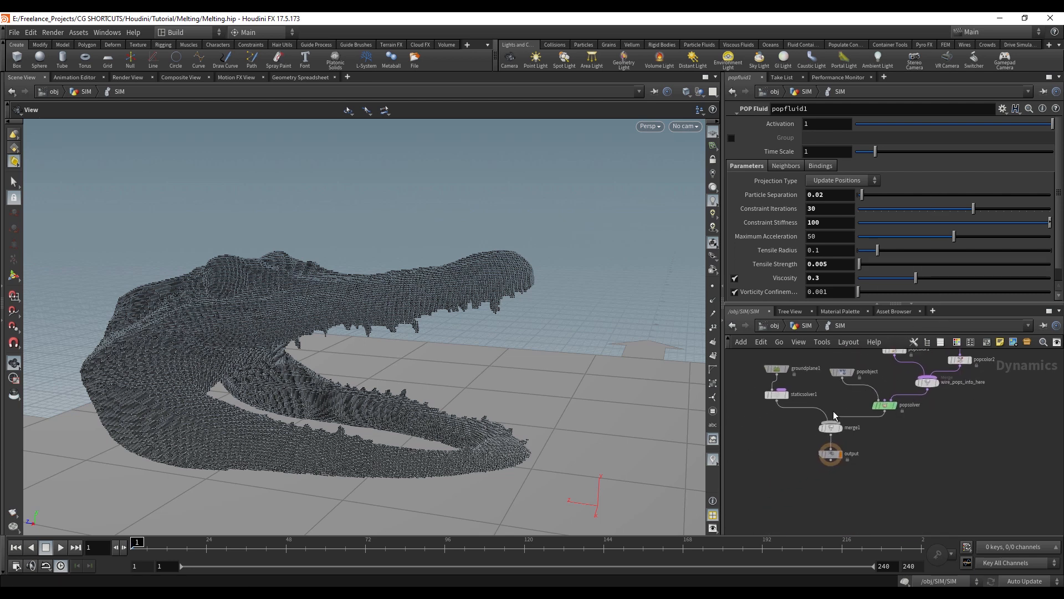
right_click_drag(805, 459, 835, 411)
left_click(899, 442)
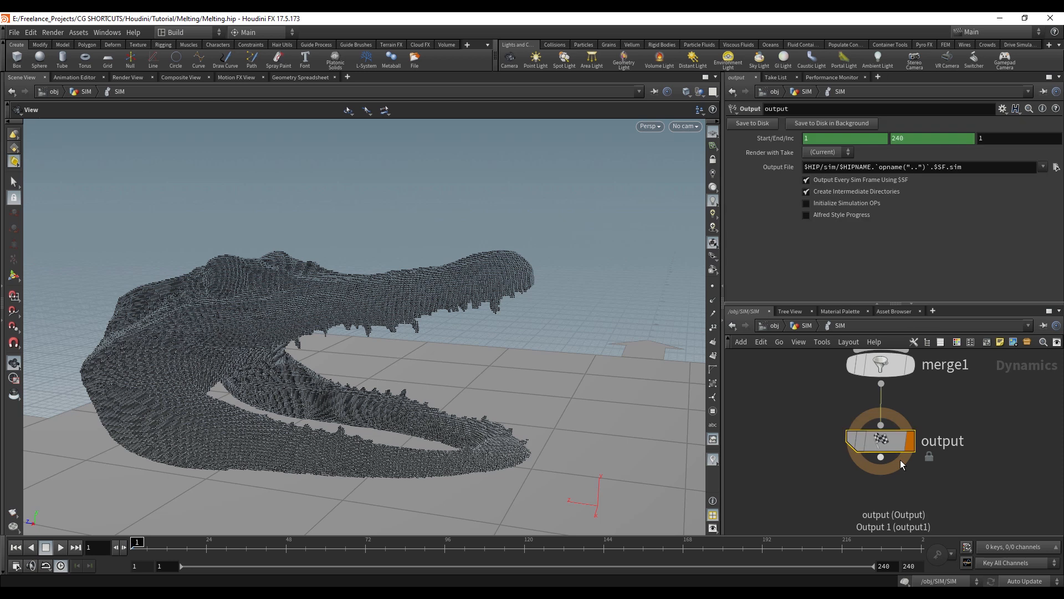
left_click(754, 123)
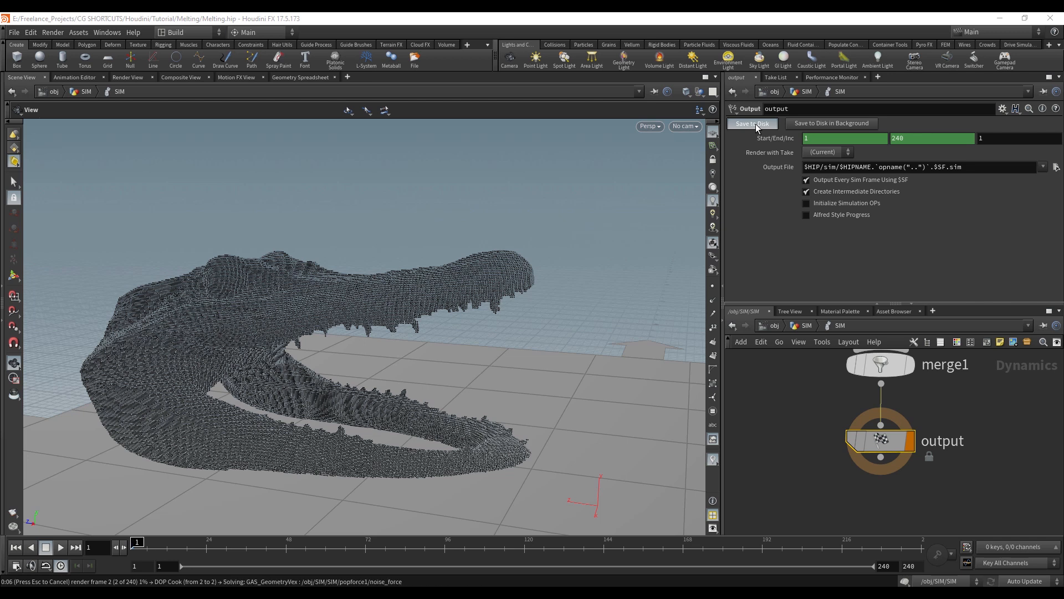
left_click_drag(291, 263, 470, 308)
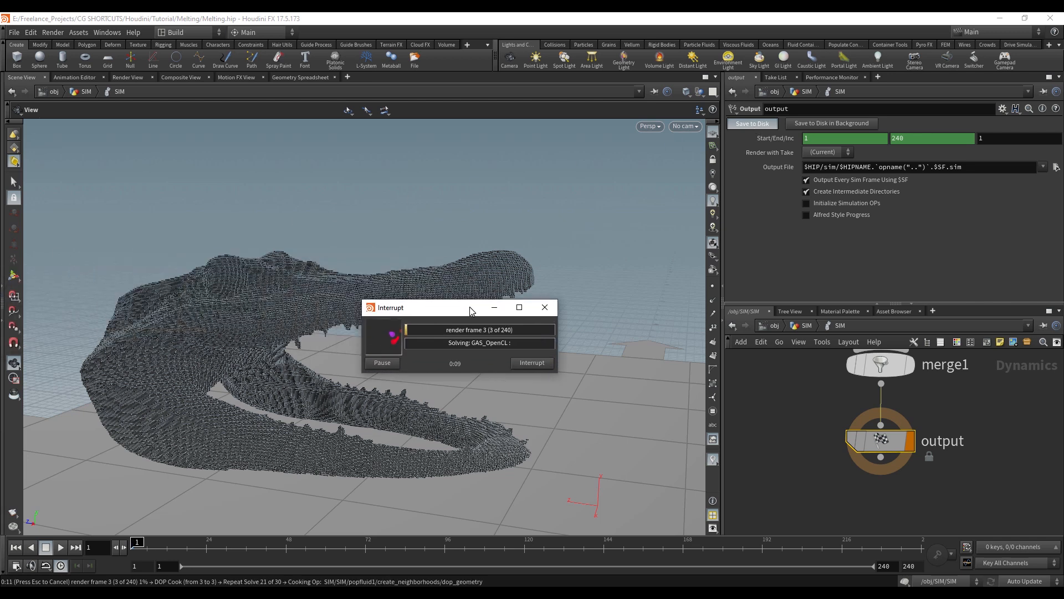
left_click_drag(470, 308, 444, 308)
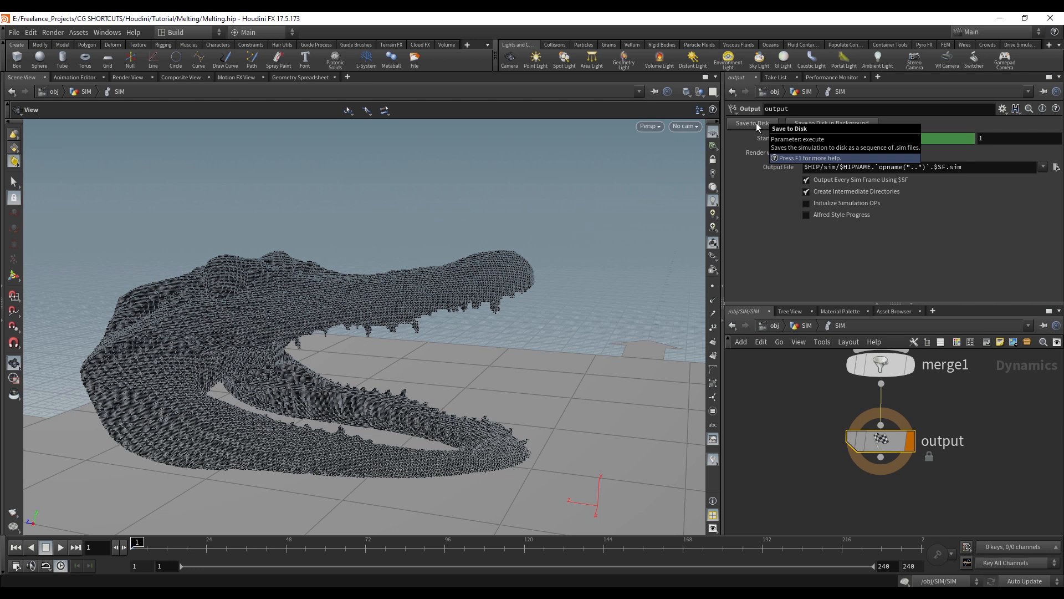
- Enable Playback Simulation on the SIM DOP network and load the cached solver.$SF.sim sequence
left_click(800, 327)
middle_click_drag(893, 522, 889, 464)
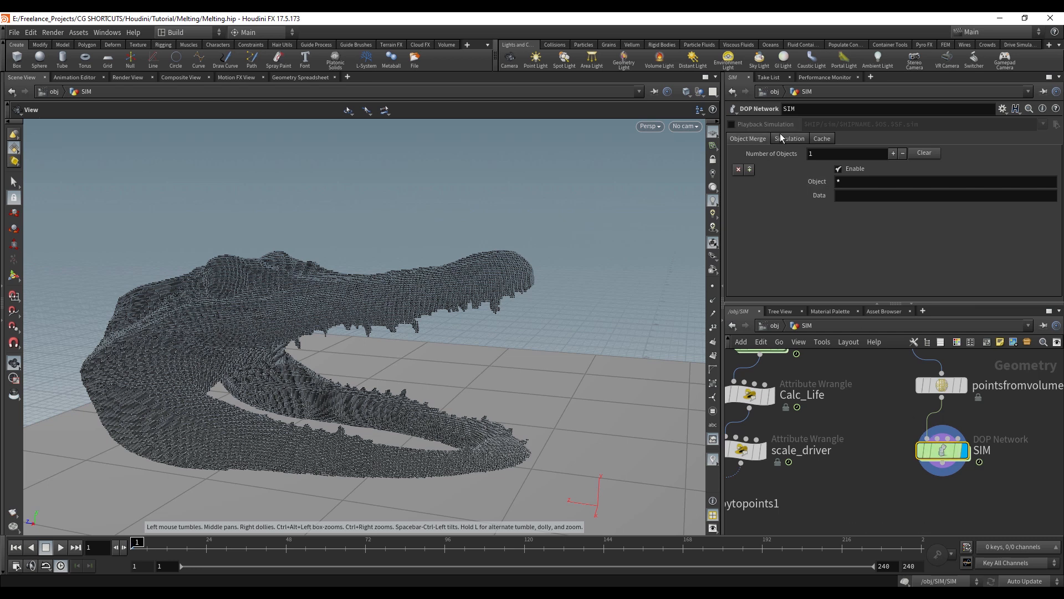
left_click(731, 127)
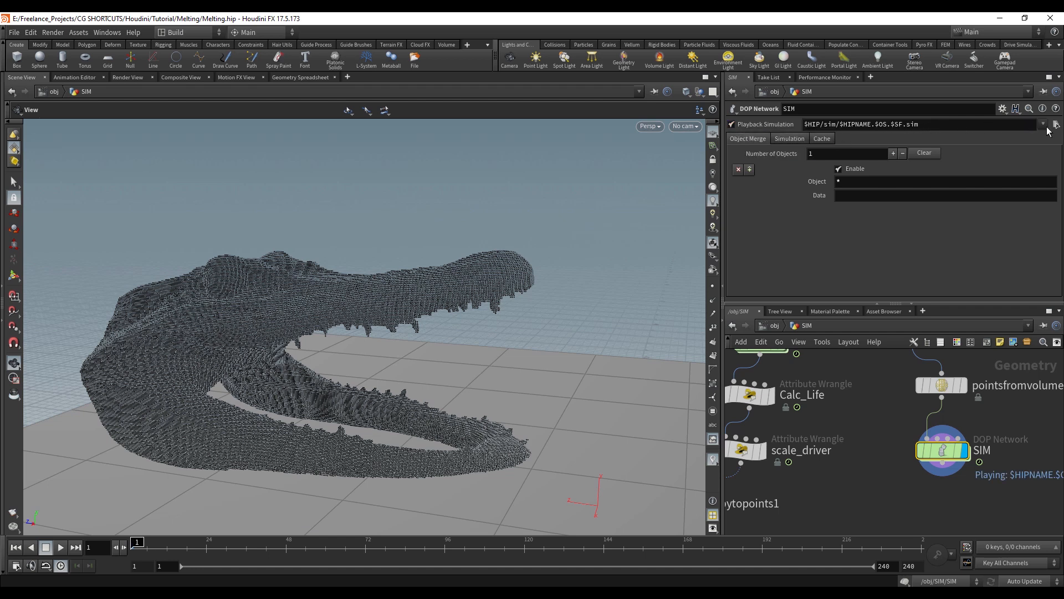
left_click(1056, 124)
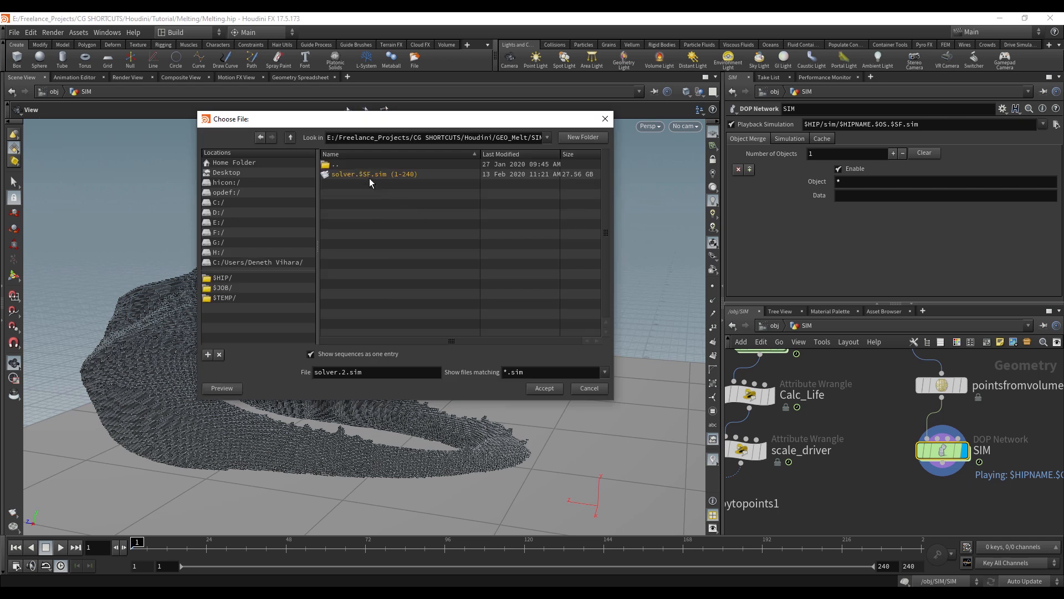
left_click(533, 391)
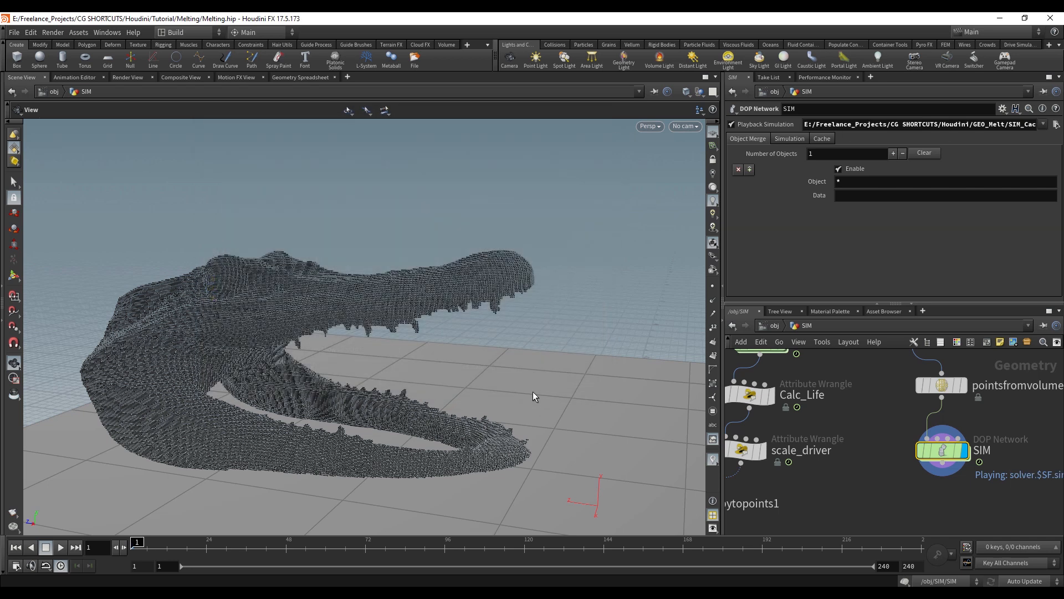
- Play back the cached melting simulation and examine the dripping particles from another angle
left_click(61, 547)
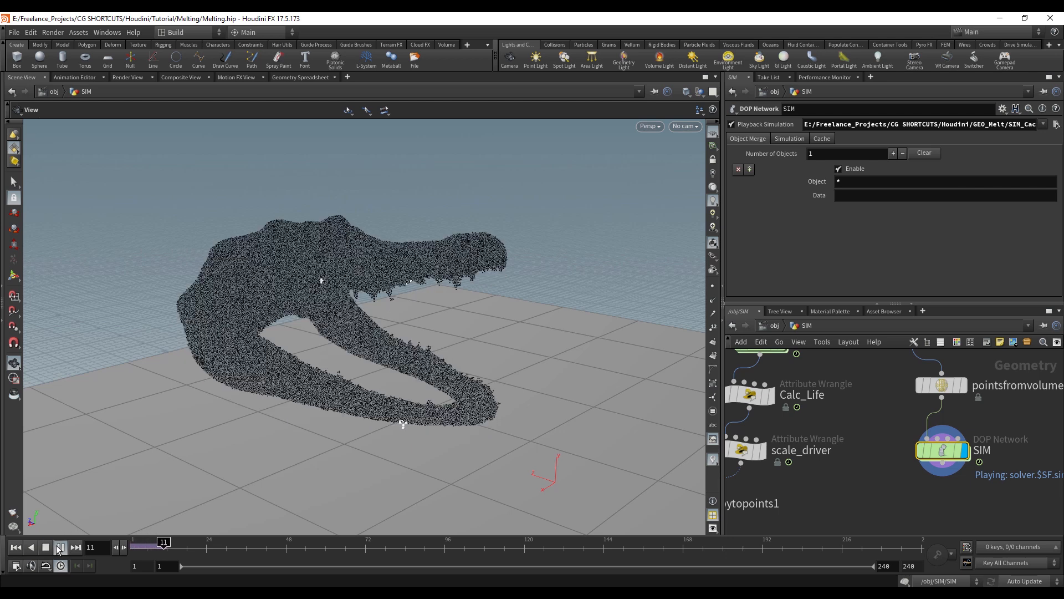
left_click(59, 549)
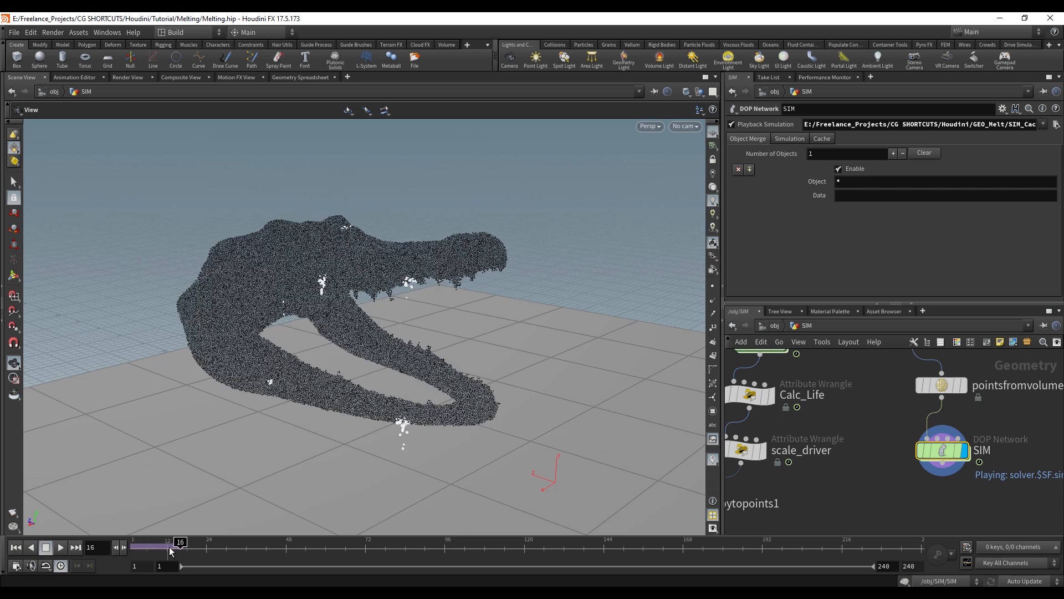
left_click_drag(305, 328, 368, 296)
left_click(62, 545)
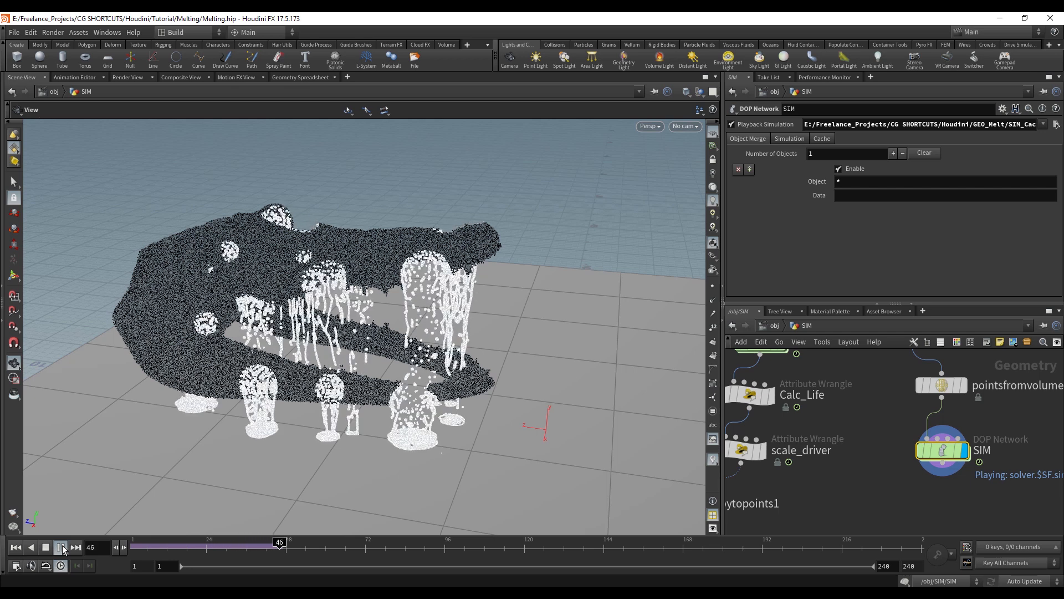
left_click(62, 546)
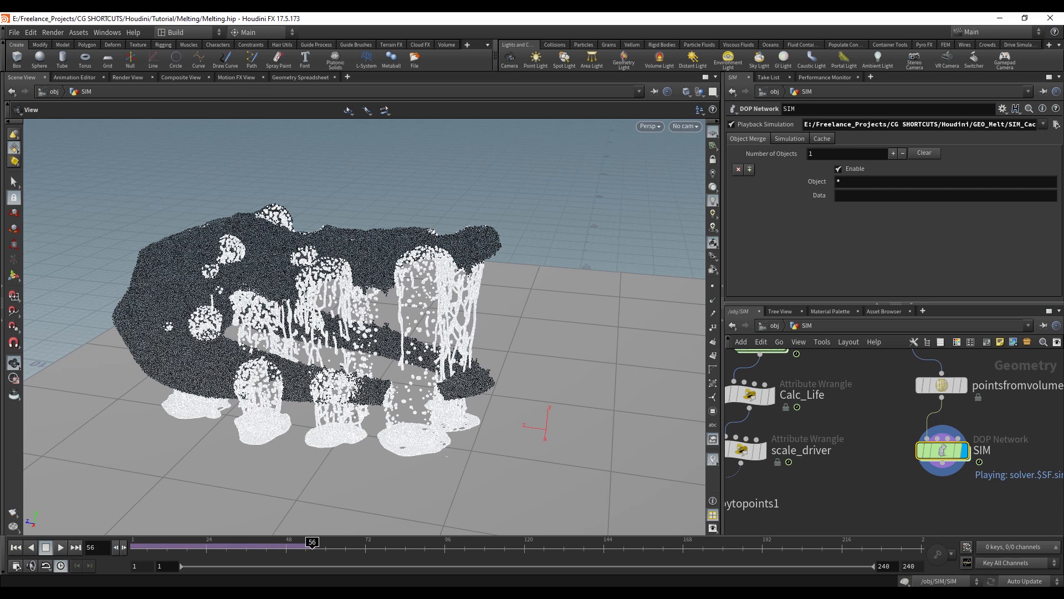
- Add a Particle Fluid Surface node fed by the SIM DOP network and display its result
left_click_drag(399, 251, 328, 245)
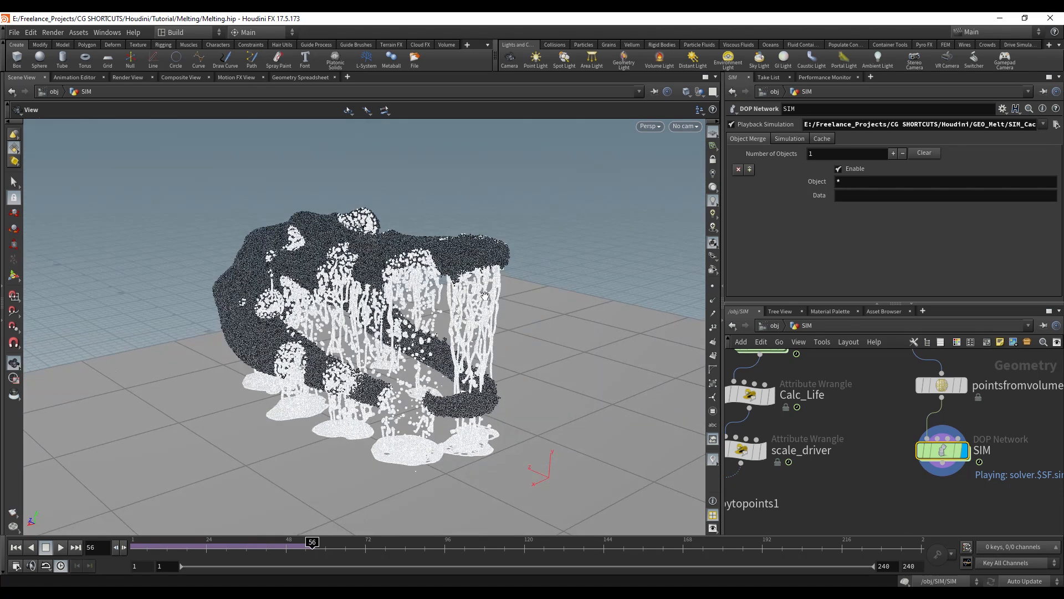
left_click_drag(448, 367, 495, 368)
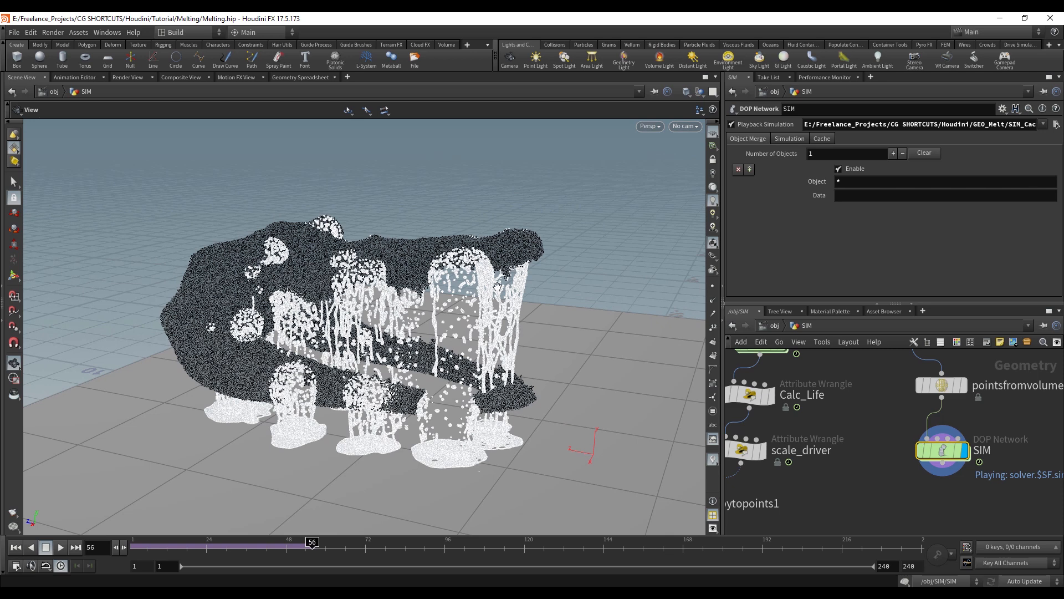
left_click_drag(389, 302, 368, 310)
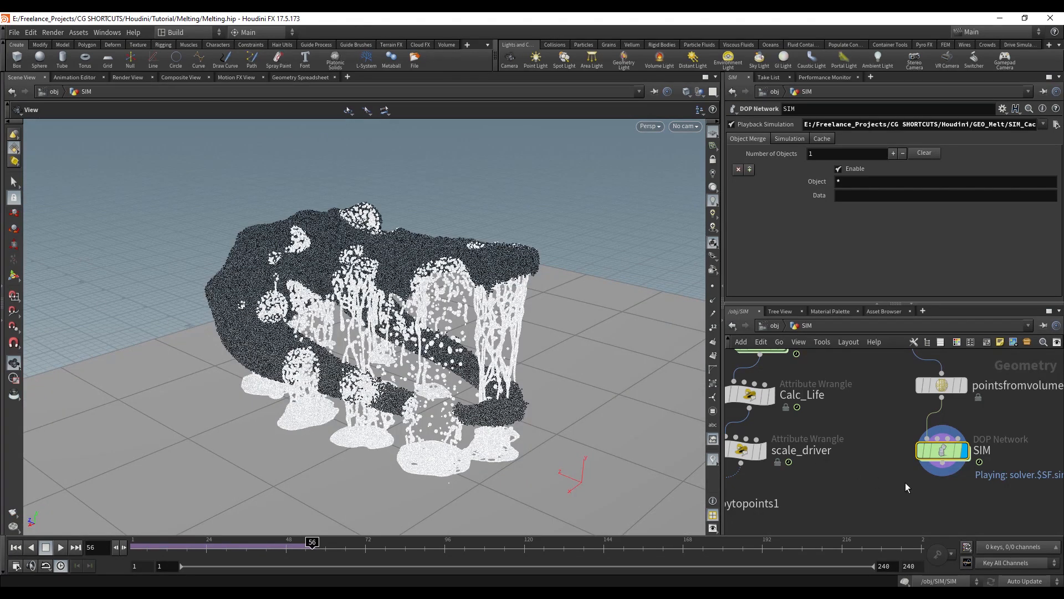
left_click(944, 467)
key("Tab")
type("particle s")
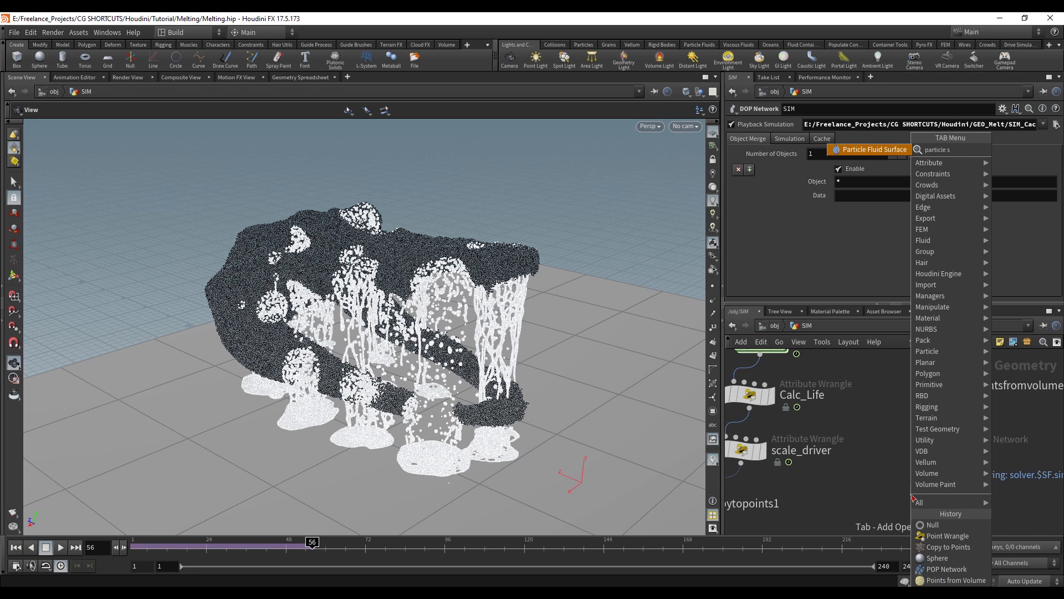
left_click(870, 150)
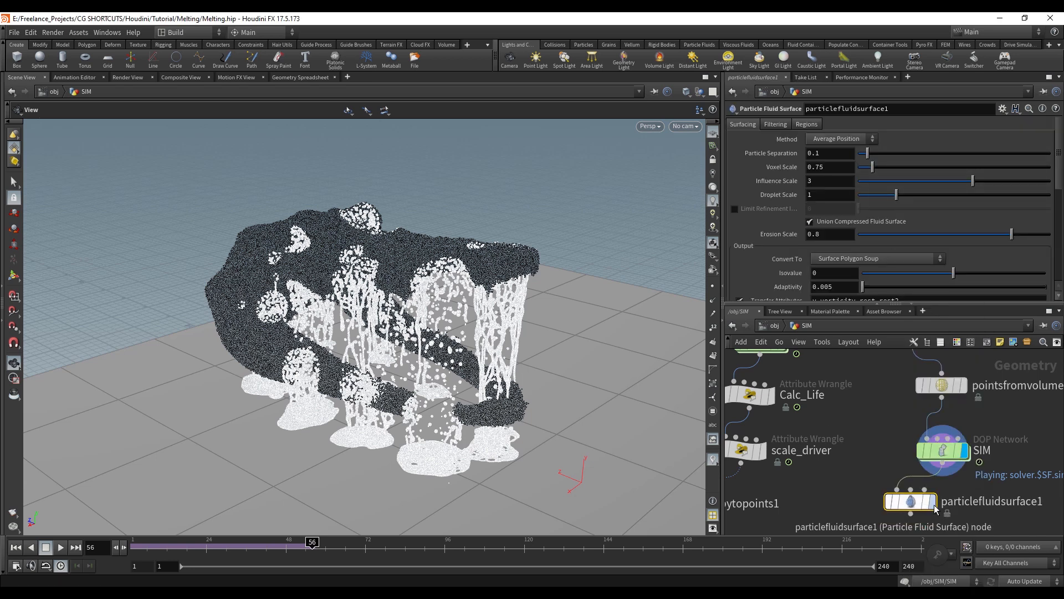
left_click(935, 504)
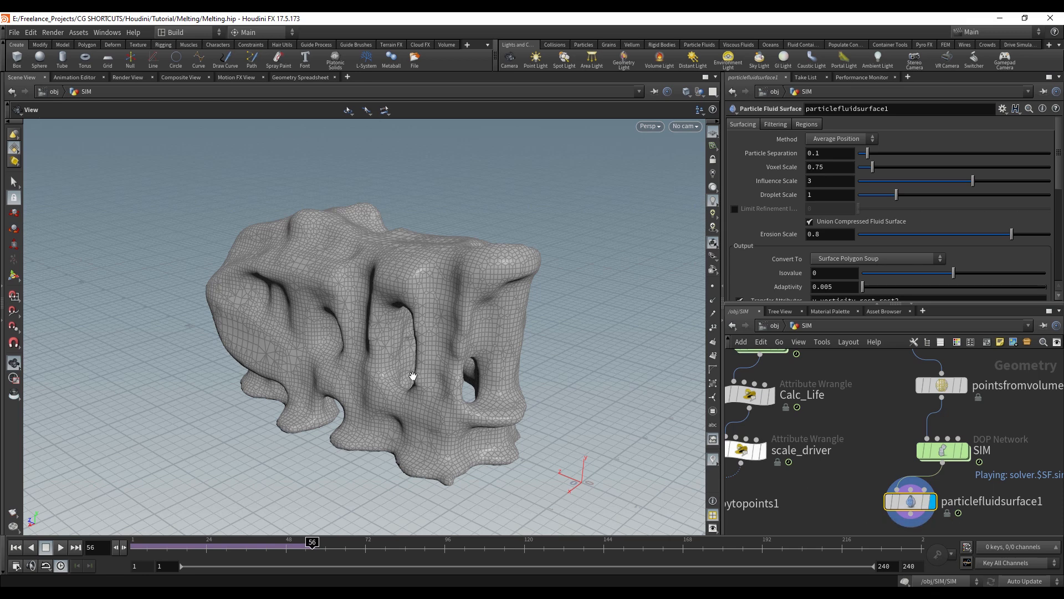
- Set the Particle Separation of particlefluidsurface1 to 0.03
mouse_move(413, 377)
left_mouse_down()
mouse_move(454, 373)
mouse_move(475, 357)
mouse_move(375, 352)
mouse_move(388, 375)
mouse_move(415, 380)
left_mouse_up()
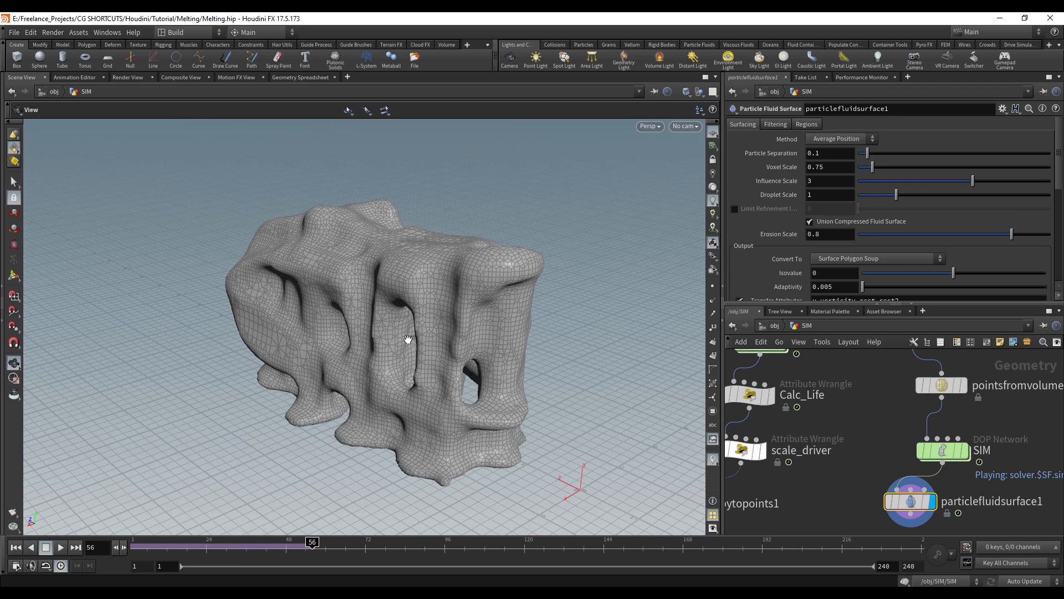
right_click_drag(408, 339, 400, 366)
middle_click_drag(400, 366, 423, 391)
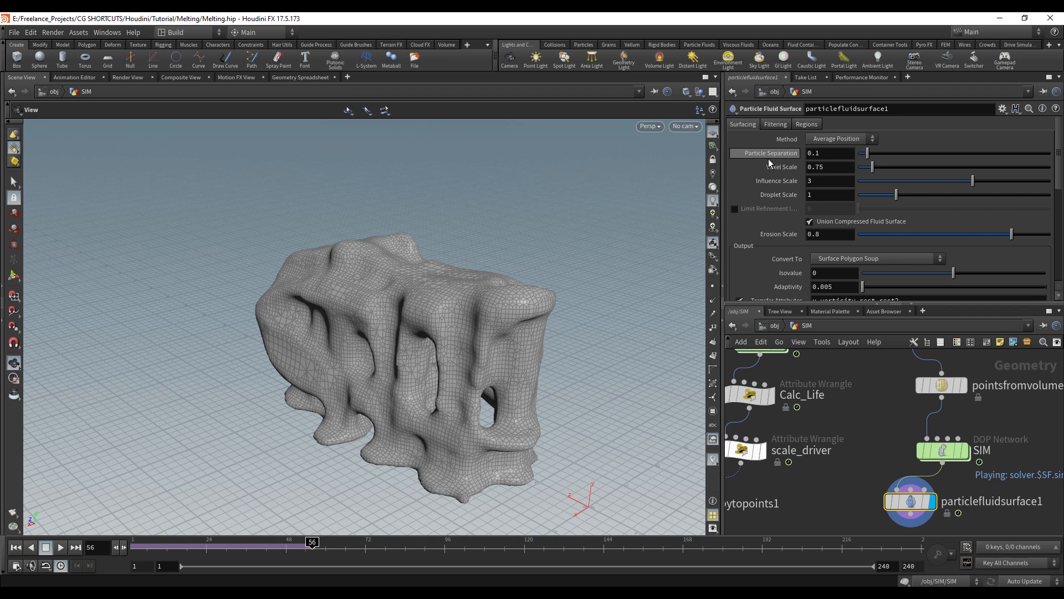
mouse_move(770, 163)
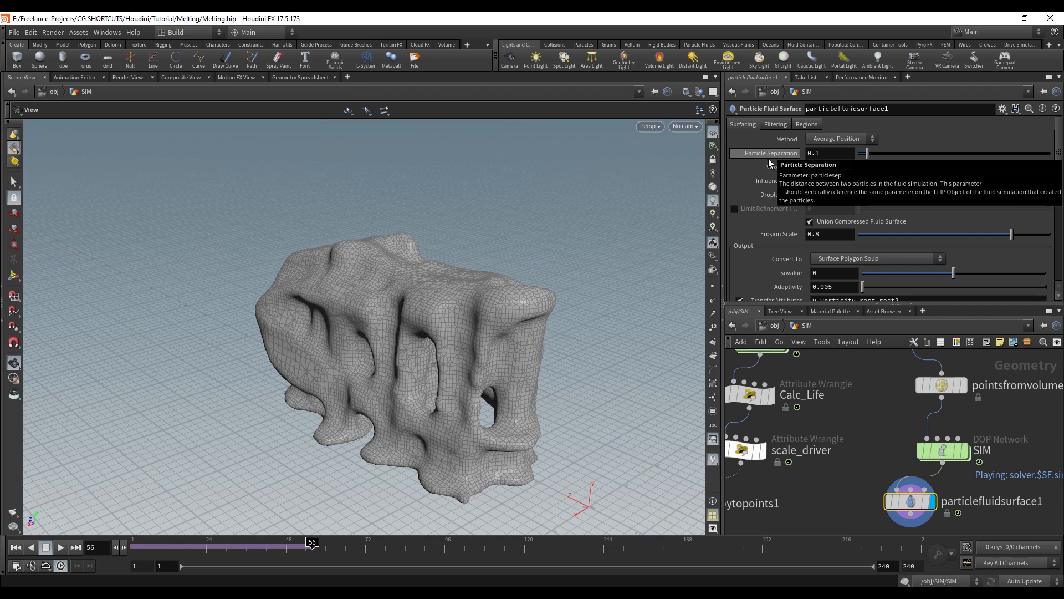
left_click(823, 155)
key("BackSpace")
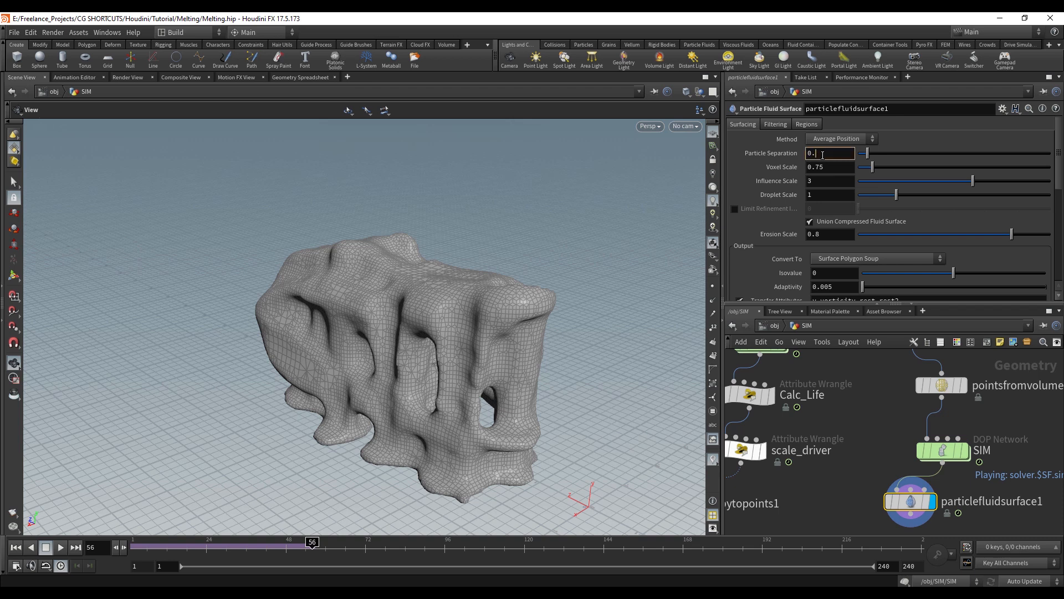
type("03")
key("Return")
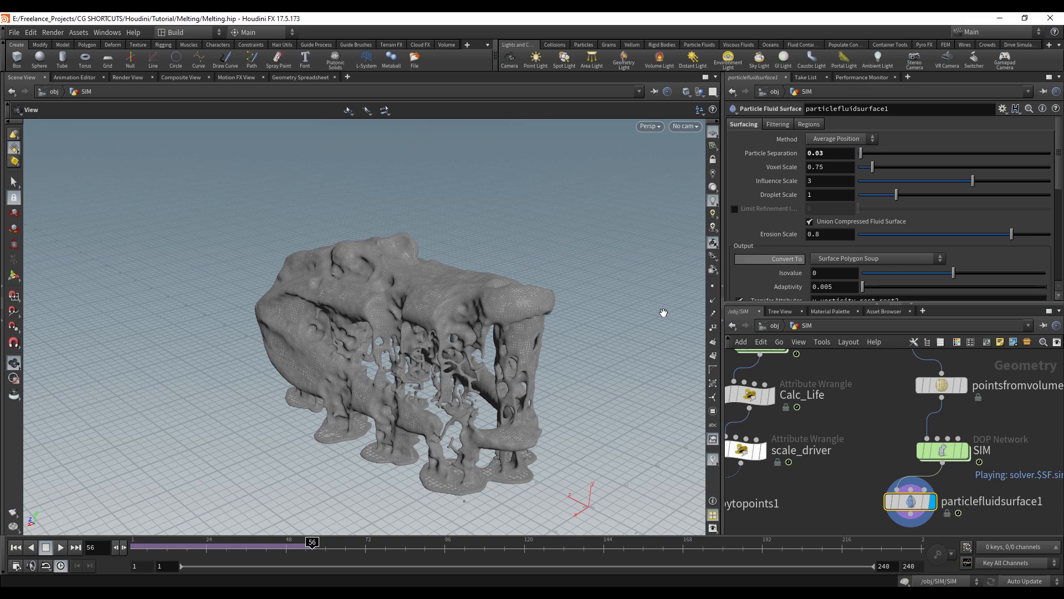
- Add an Attribute Transfer node below particlefluidsurface1 in the network
left_click_drag(464, 364, 420, 378)
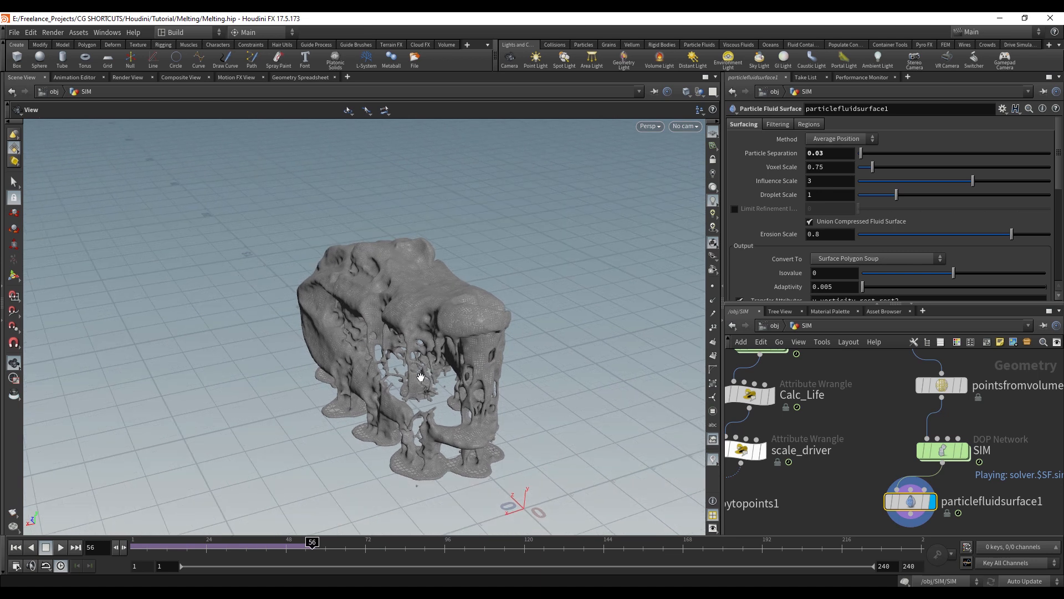
left_click_drag(326, 327, 406, 268)
middle_click_drag(411, 266, 404, 326)
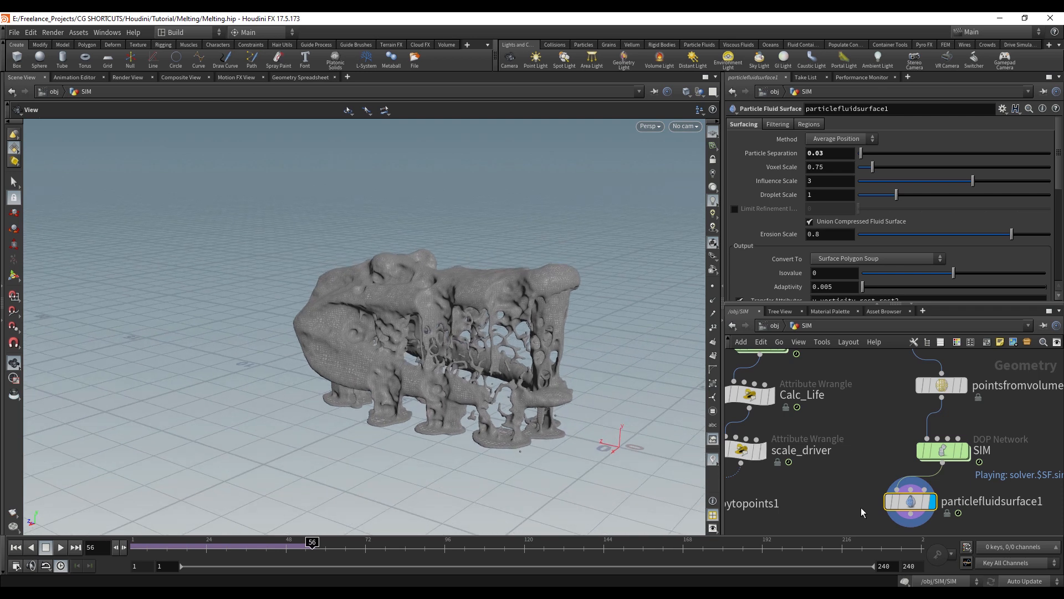
middle_click_drag(864, 511, 807, 460)
scroll(806, 440, "down", 1)
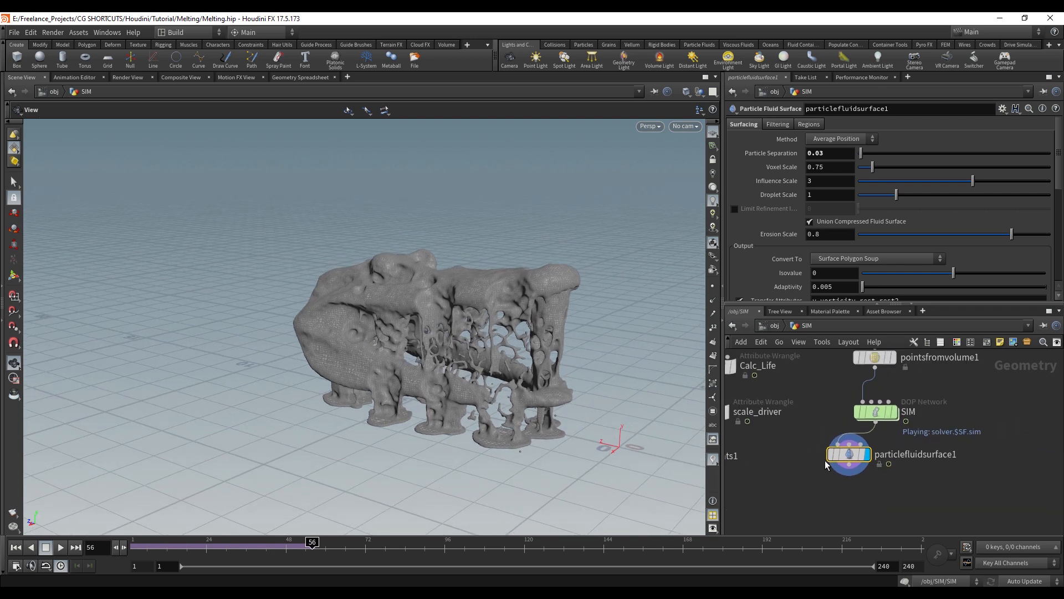
key("Tab")
type("attrib")
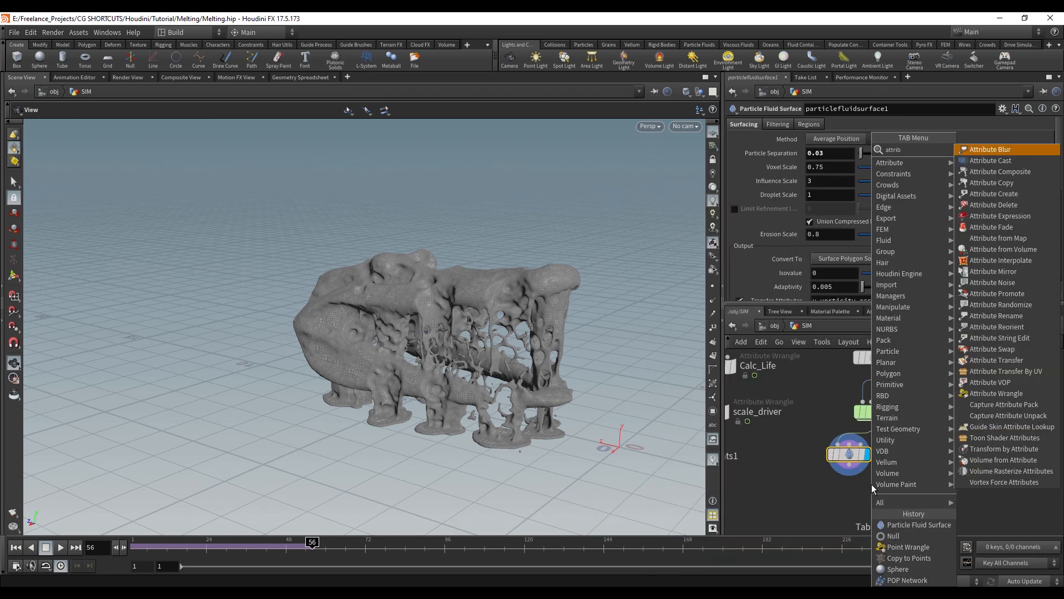
type(" tran")
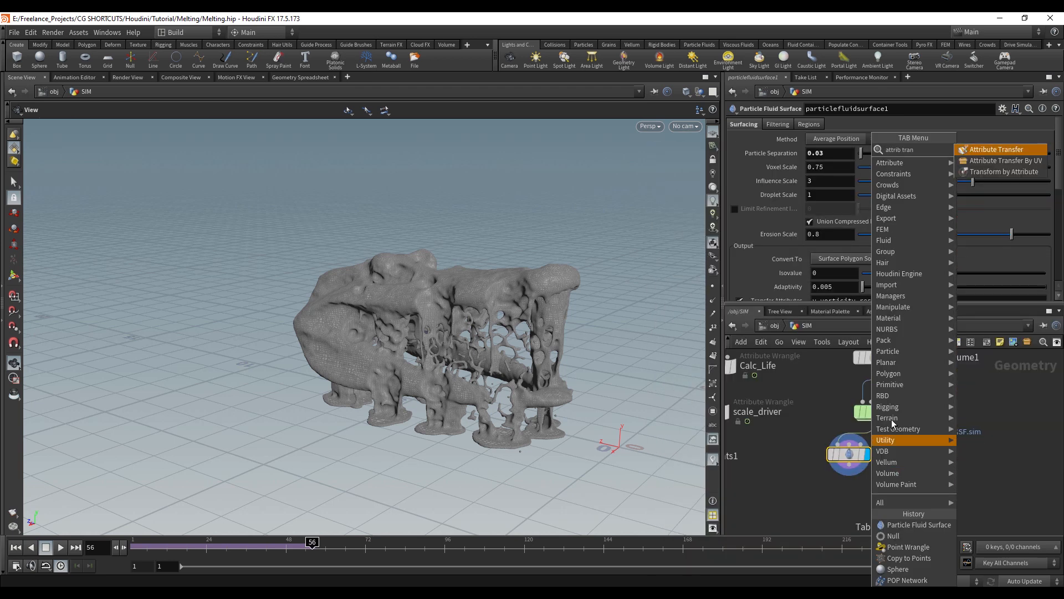
left_click(976, 152)
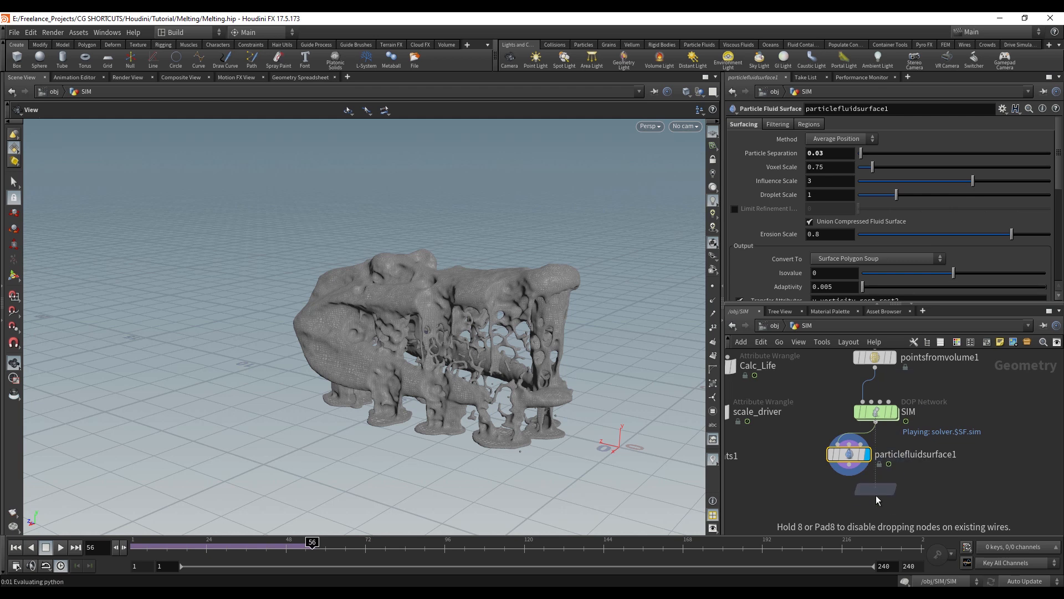
left_click(877, 503)
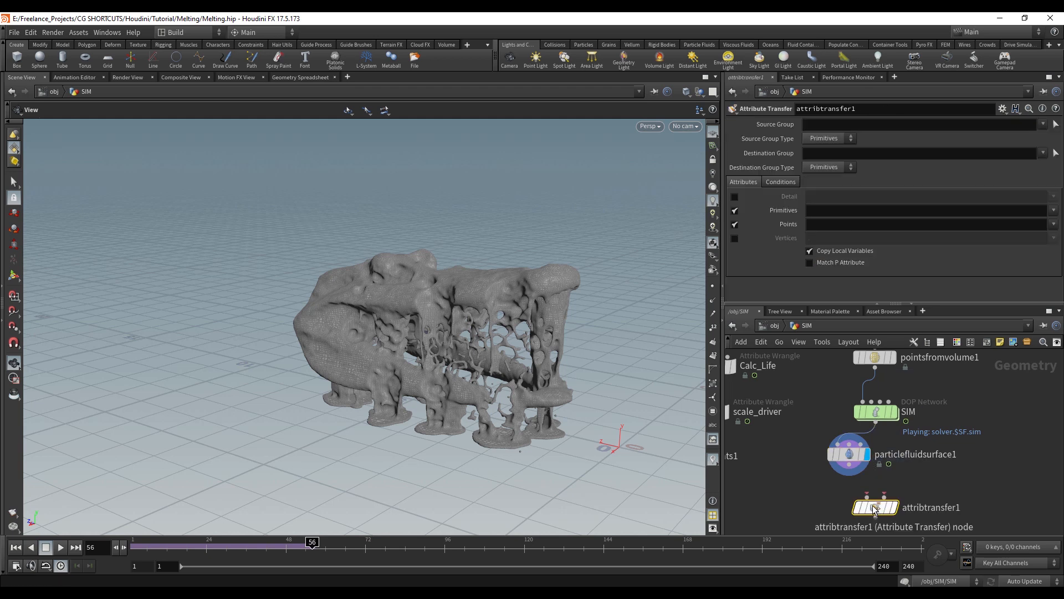
- Wire particlefluidsurface1 into attribtransfer1's first input and SIM into its second, then display the Attribute Transfer result on the mesh
left_click_drag(849, 475, 865, 495)
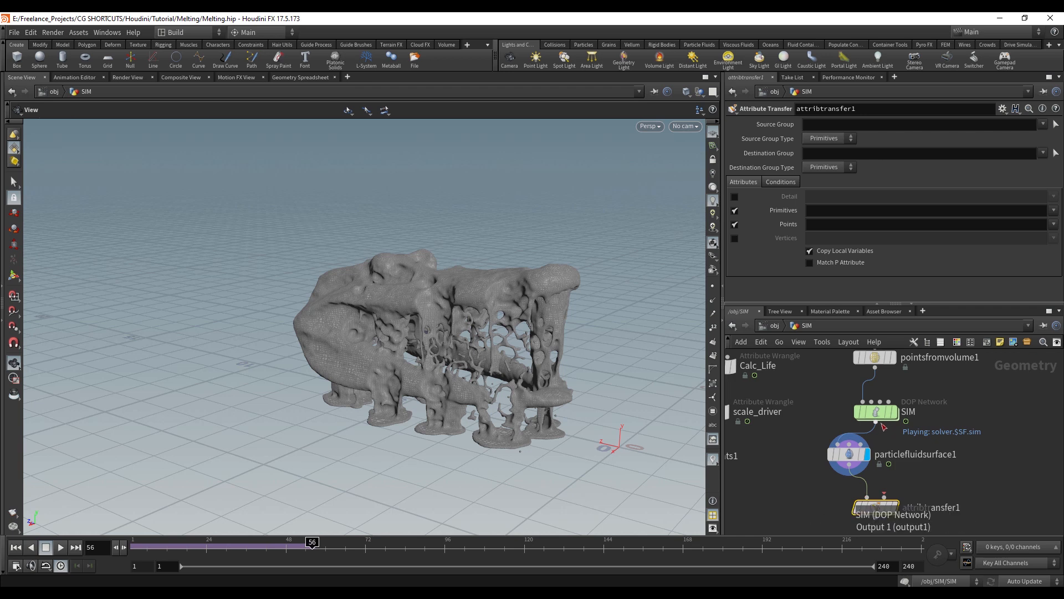
left_click_drag(876, 423, 897, 501)
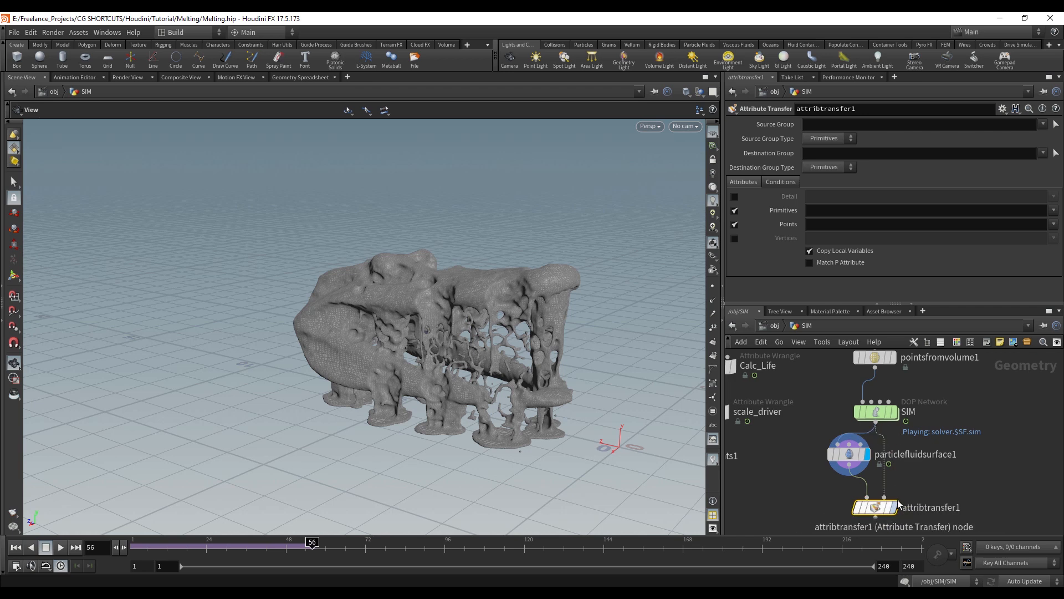
left_click(896, 502)
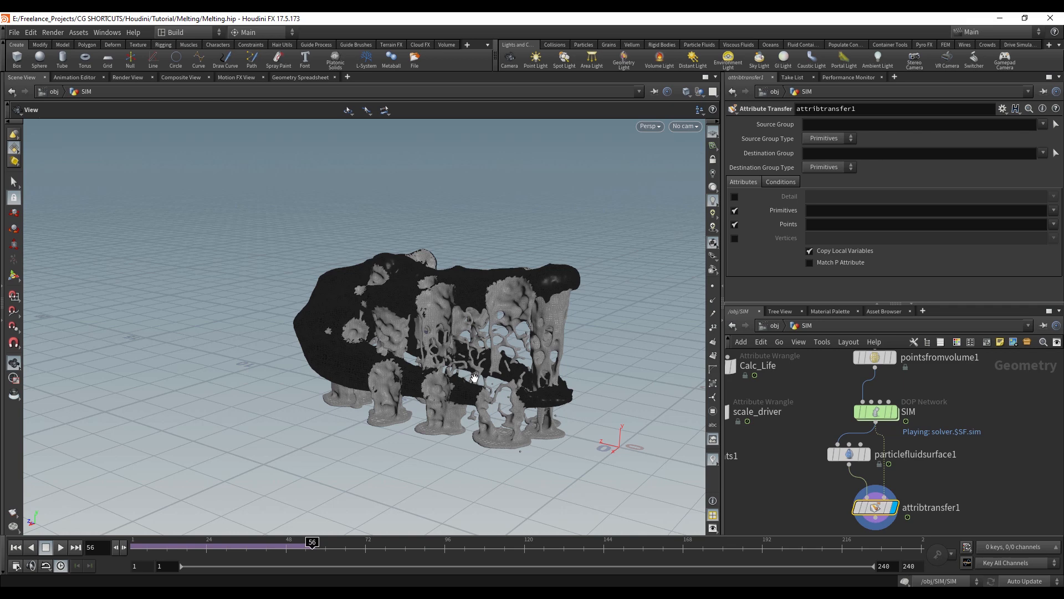
left_click_drag(474, 377, 444, 399)
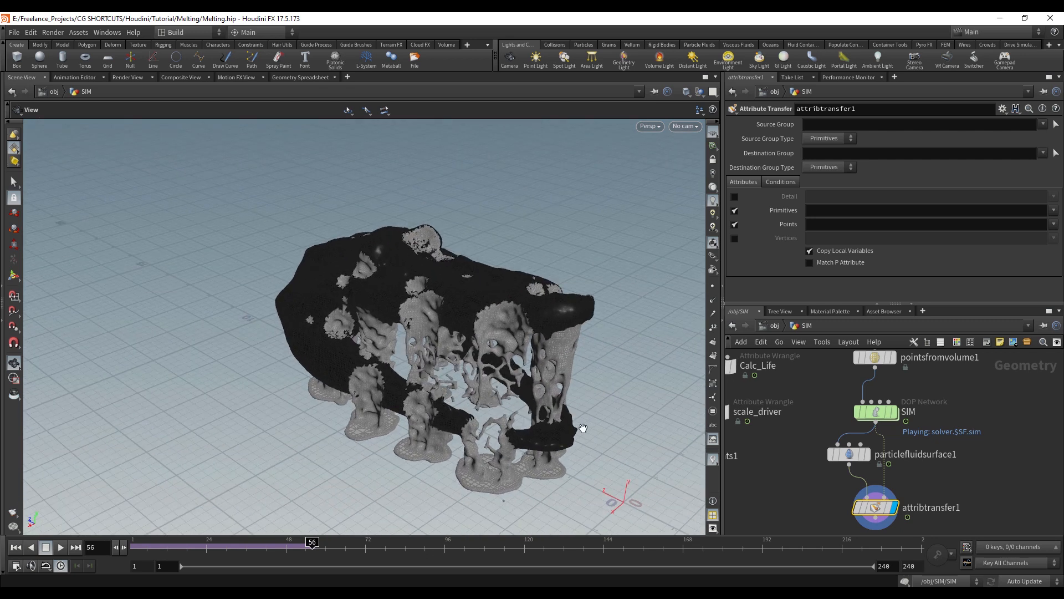
- Add a File Cache node connected to the output of attribtransfer1
middle_click_drag(837, 513, 832, 415)
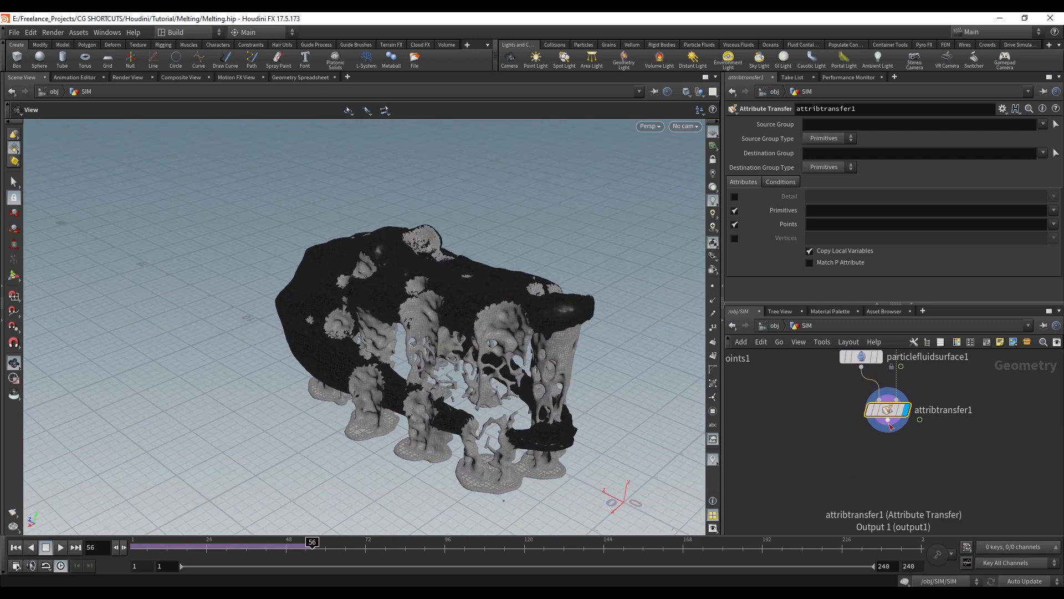
key("Tab")
type("file ca")
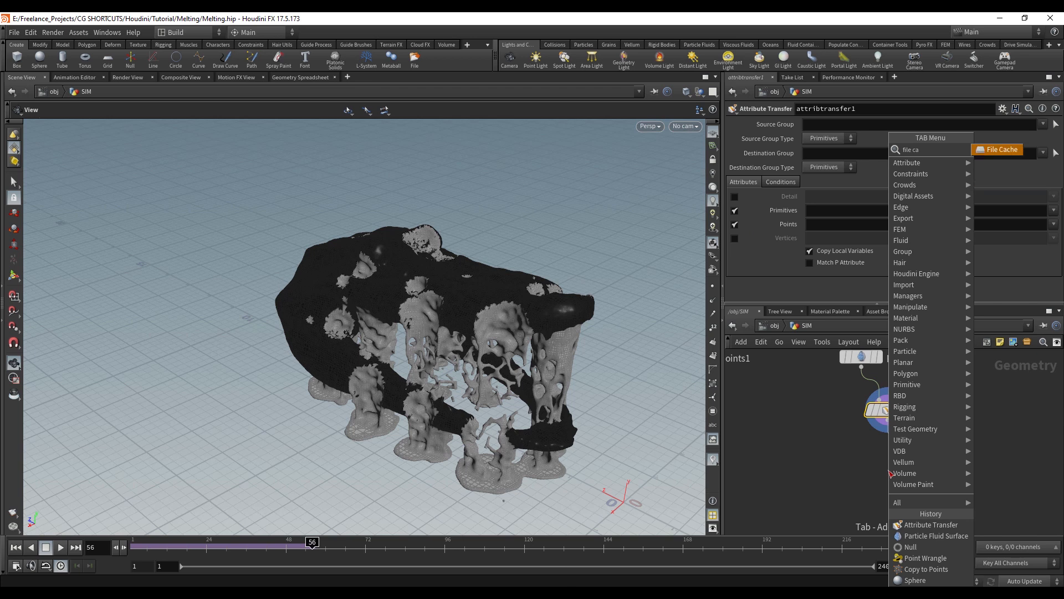
key("Return")
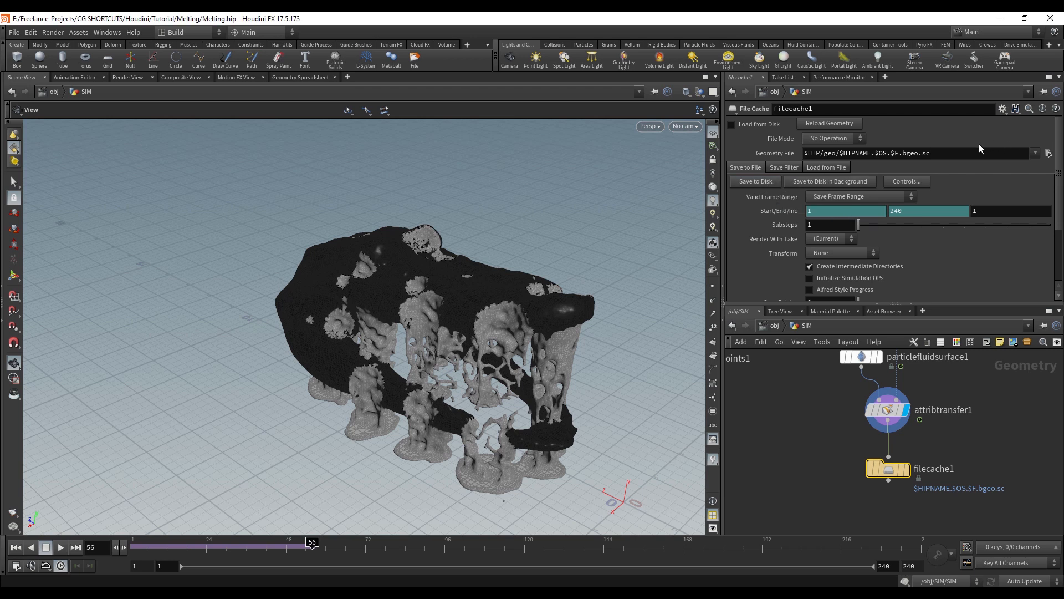
- Set filecache1's Geometry File to the sim.filecache1.$F.bgeo.sc sequence in GEO_Melt/geo and enable Load from Disk
left_click(1048, 153)
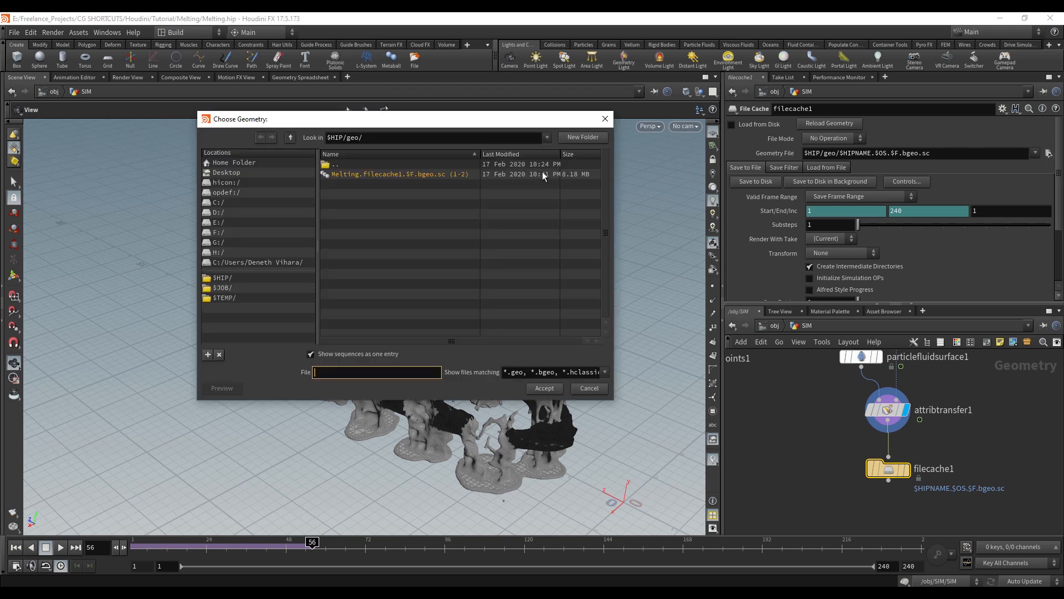
left_click(368, 164)
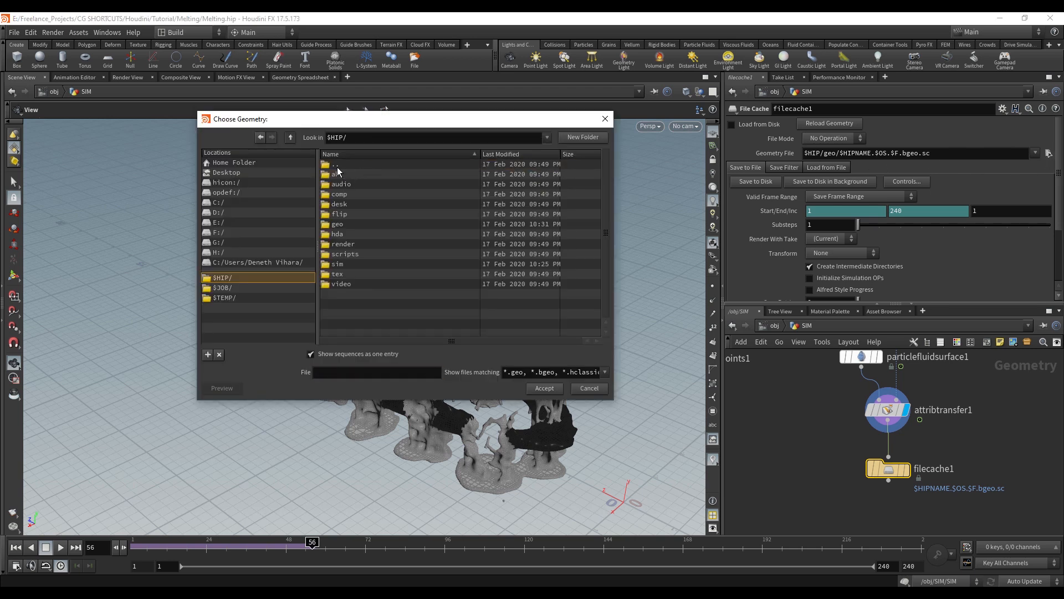
left_click(337, 168)
left_click(337, 168)
left_click(344, 192)
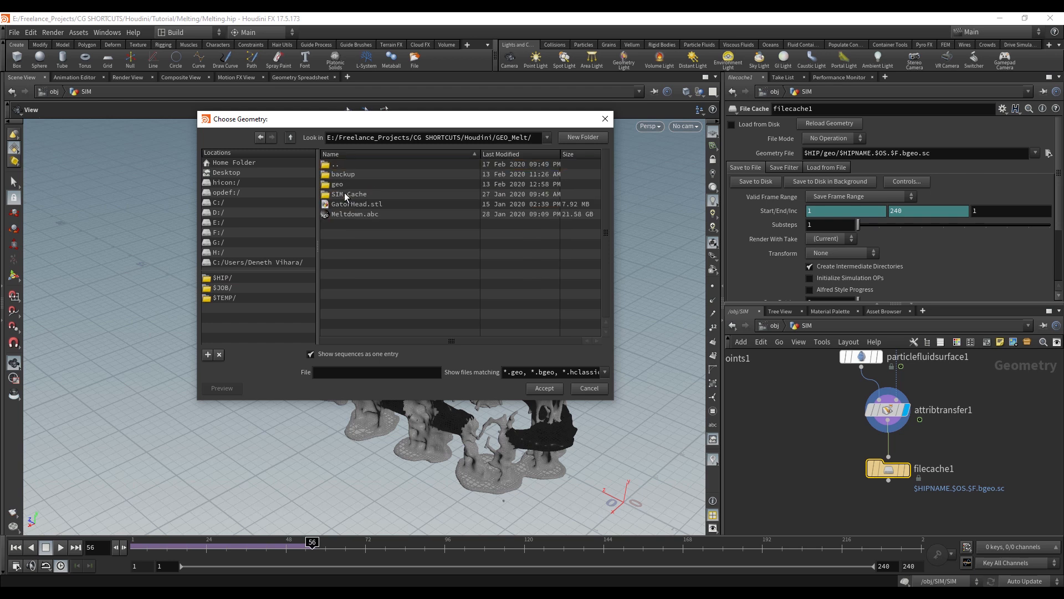
left_click(342, 185)
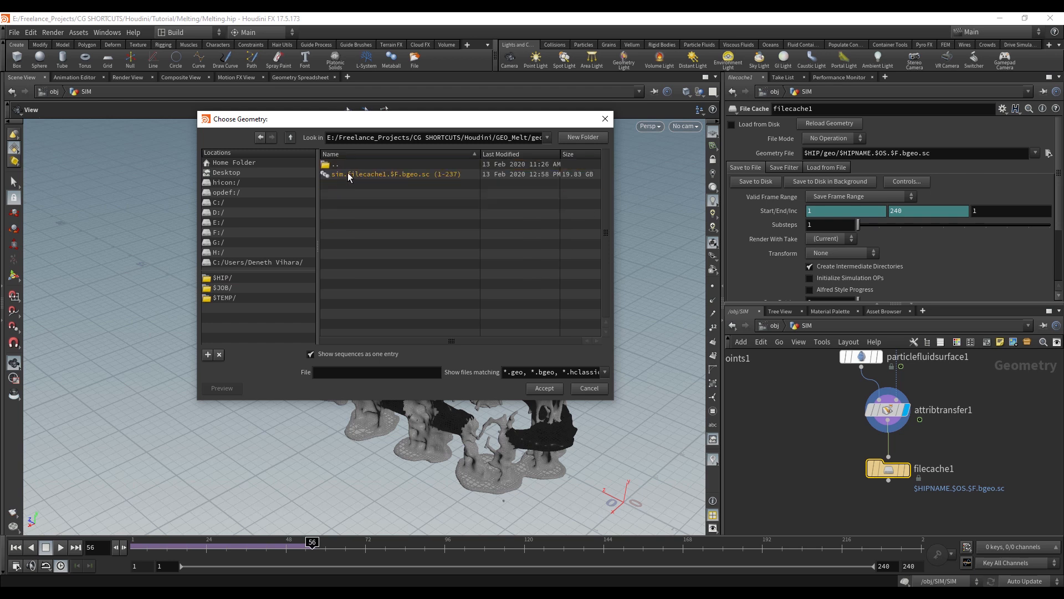
left_click(348, 175)
left_click(544, 389)
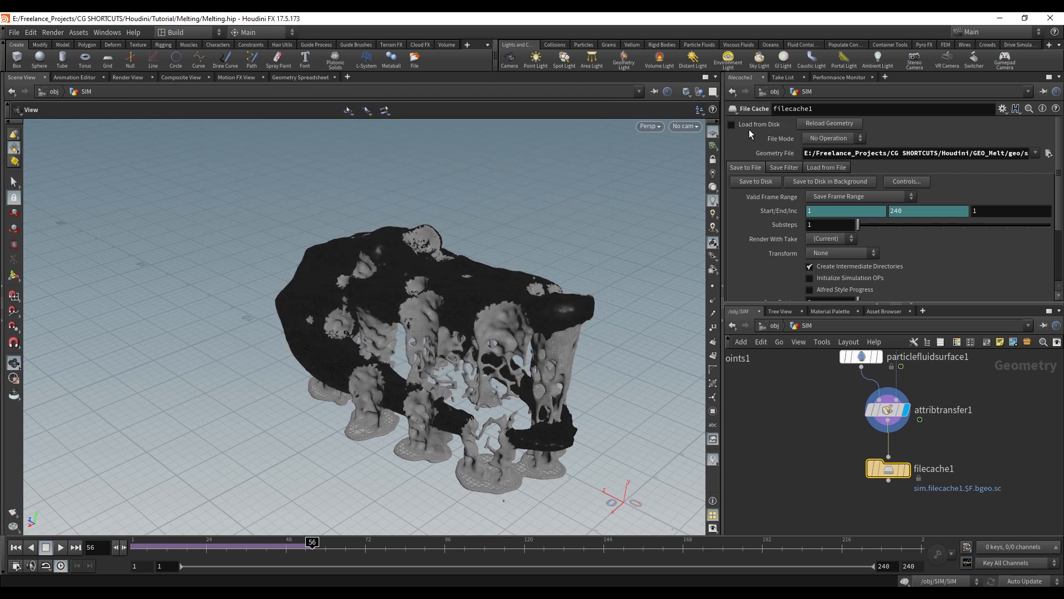
left_click(732, 125)
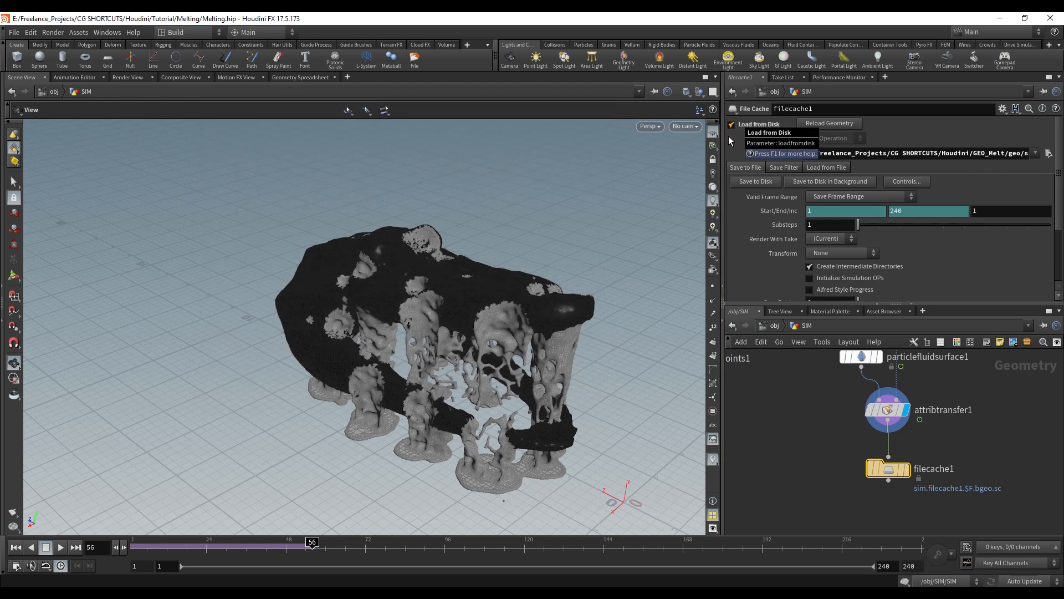
- Display filecache1 and check the cached melting mesh at frames 116, 4 and 35 from different angles
left_click(448, 549)
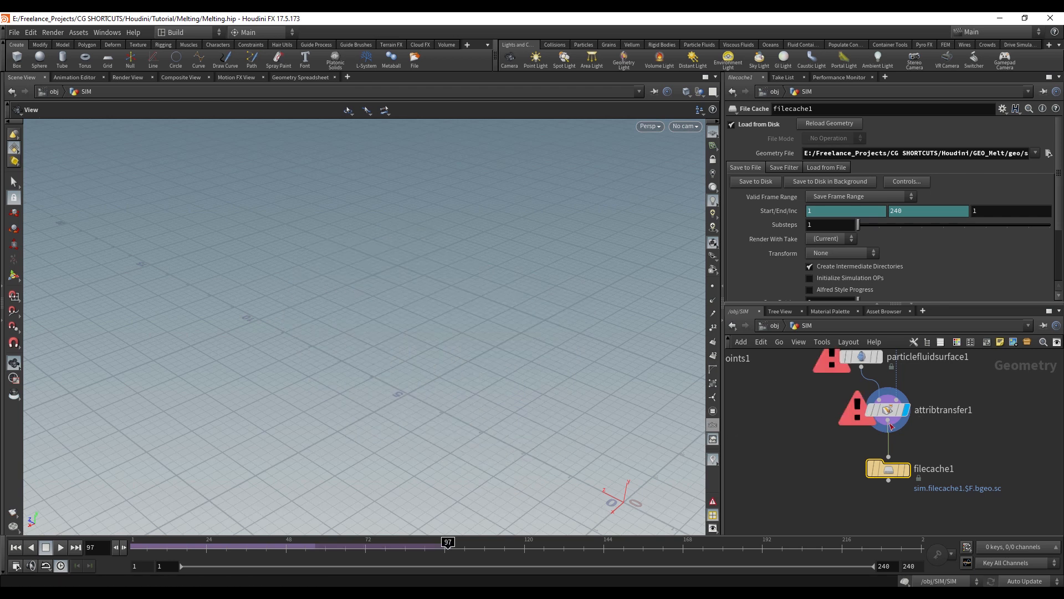
left_click(906, 470)
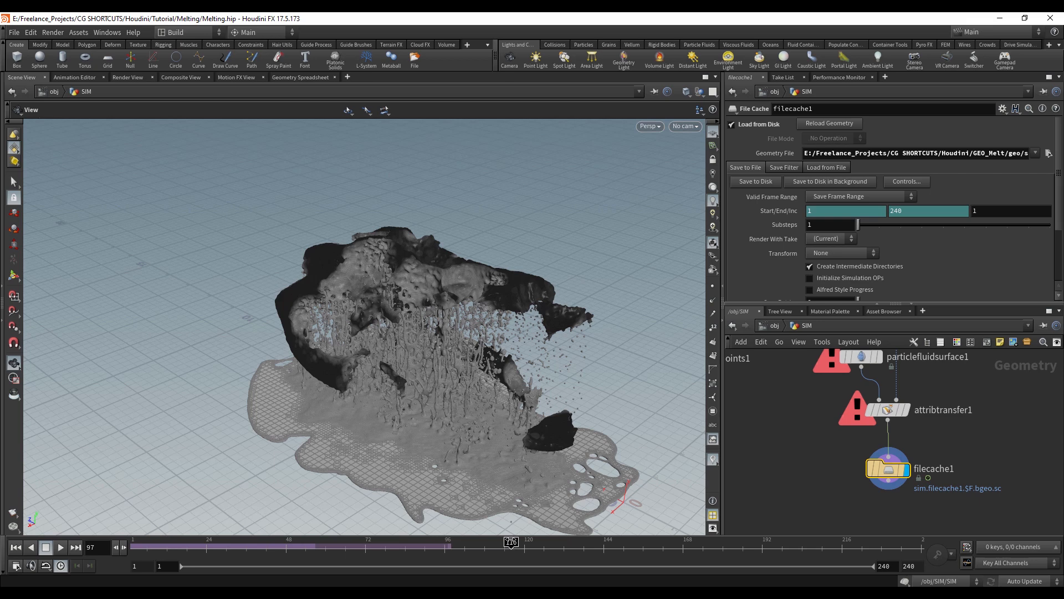
left_click(511, 542)
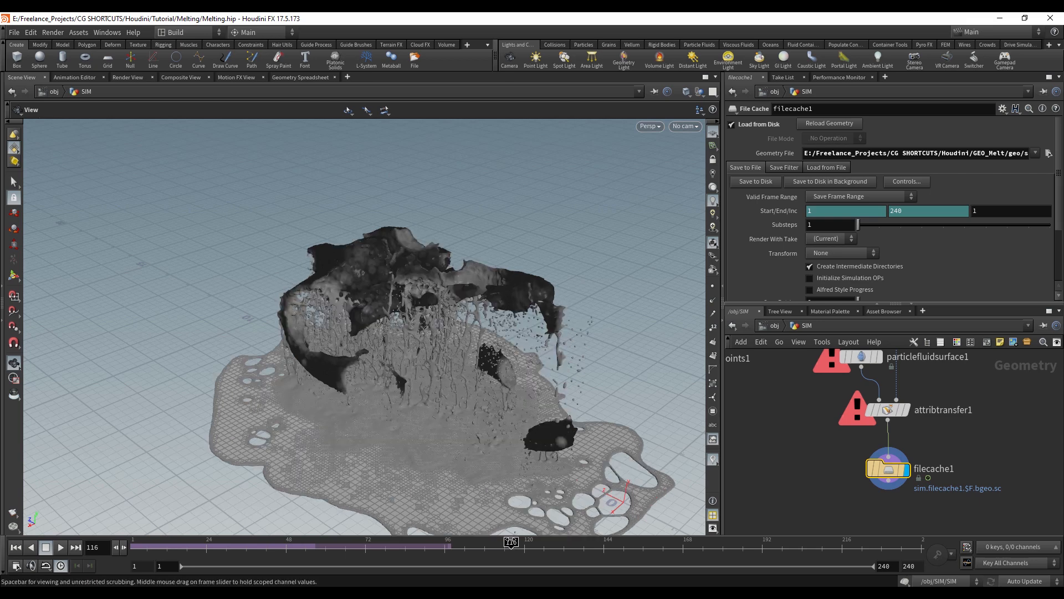
left_click_drag(414, 370, 170, 506)
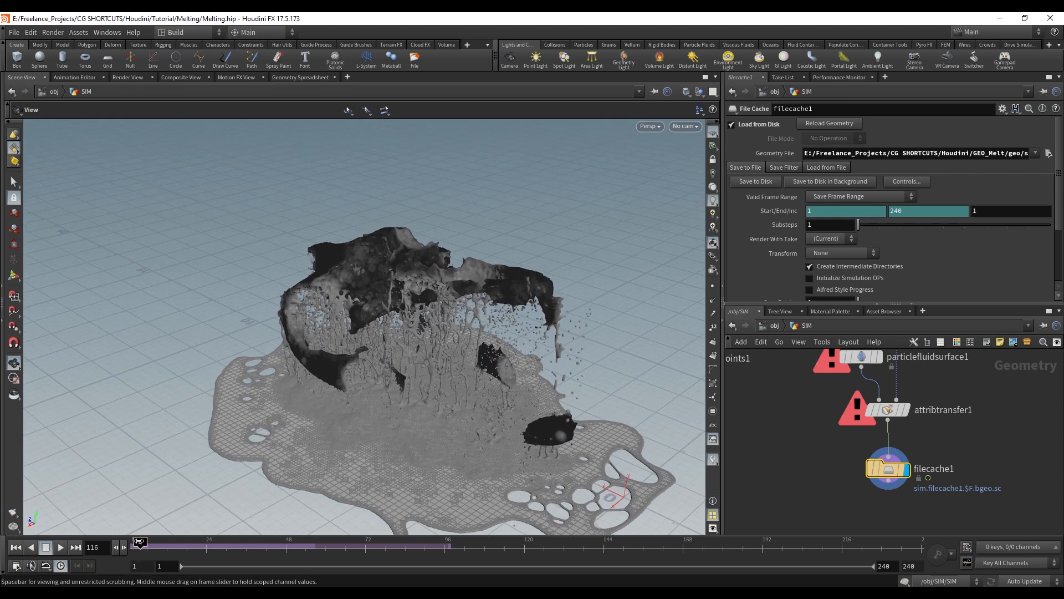
left_click(142, 543)
left_click_drag(361, 360, 339, 401)
left_click(204, 542)
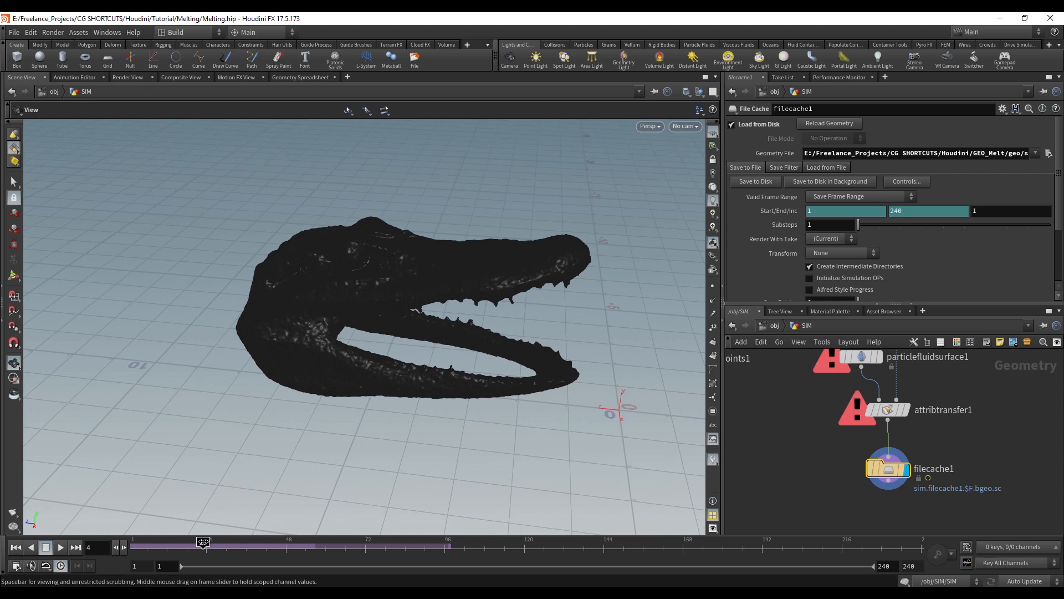
left_click(242, 541)
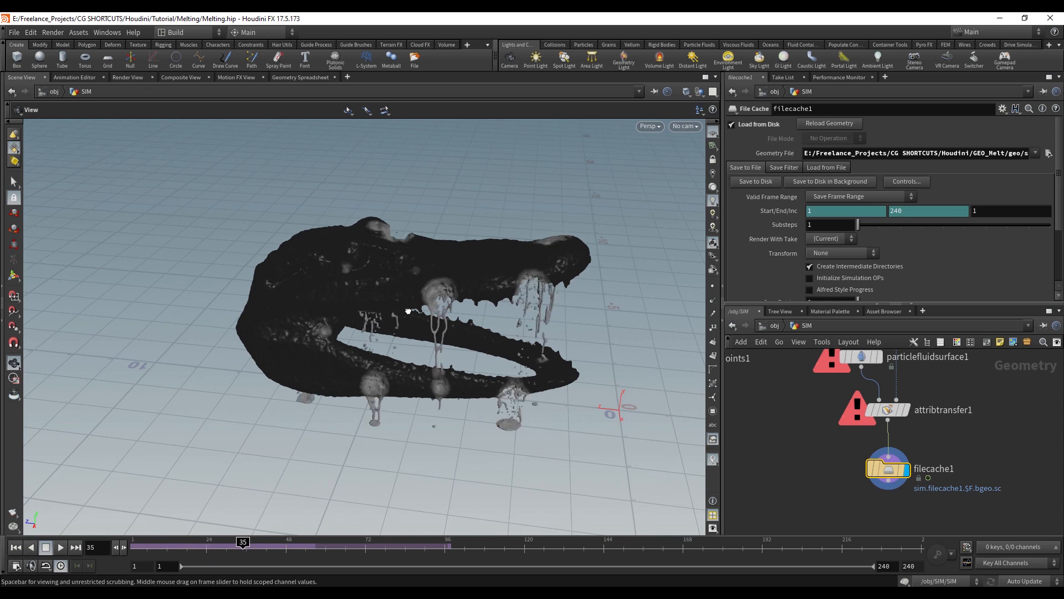
left_click_drag(417, 307, 395, 326)
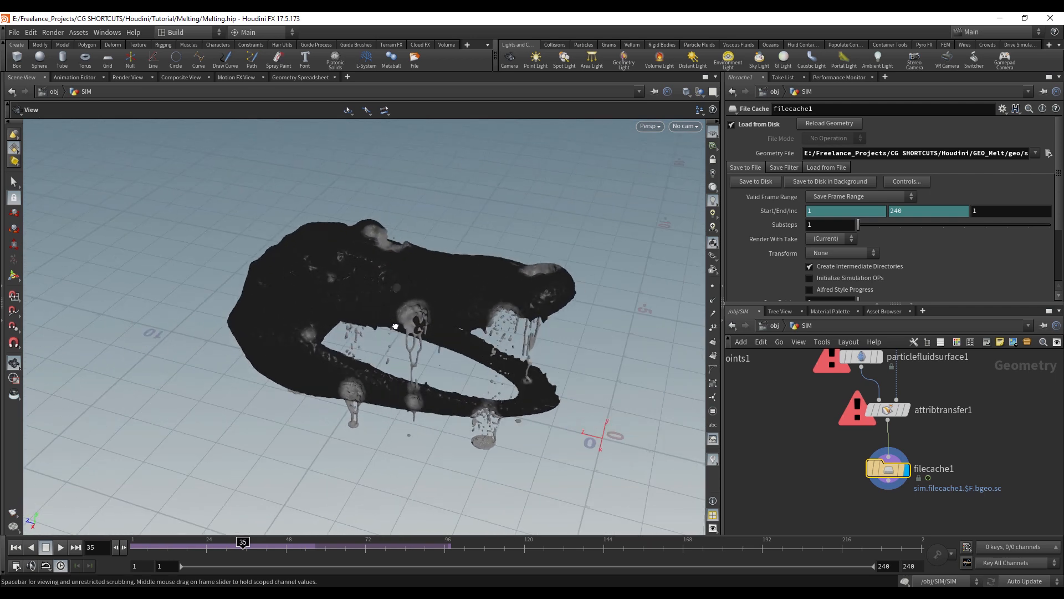